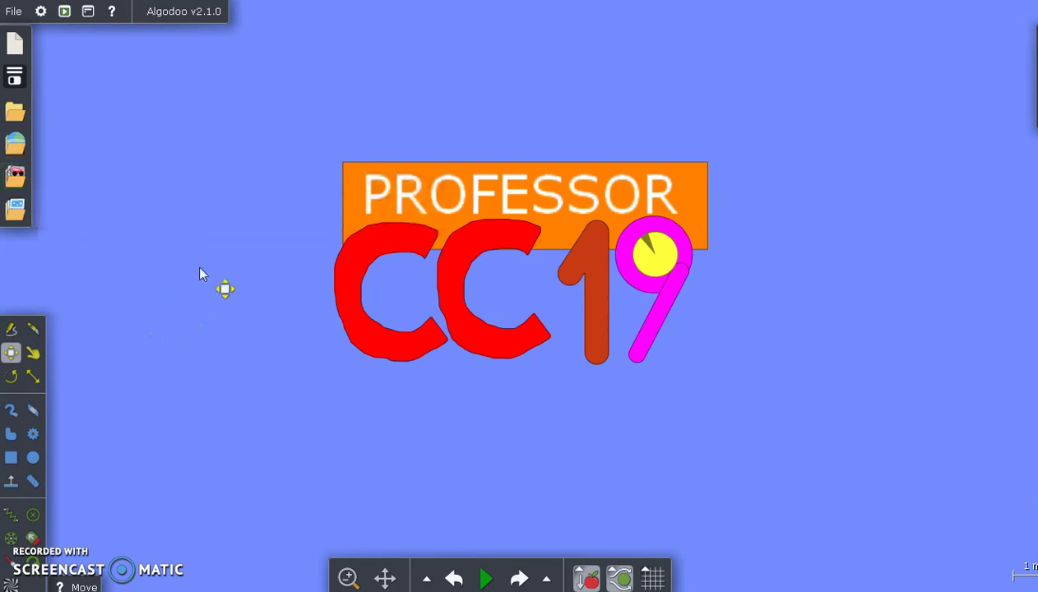
Step: Box-select the whole PROFESSOR CC19 title scene and bring up its Edit menu
drag(265, 136, 788, 383)
right_click(610, 224)
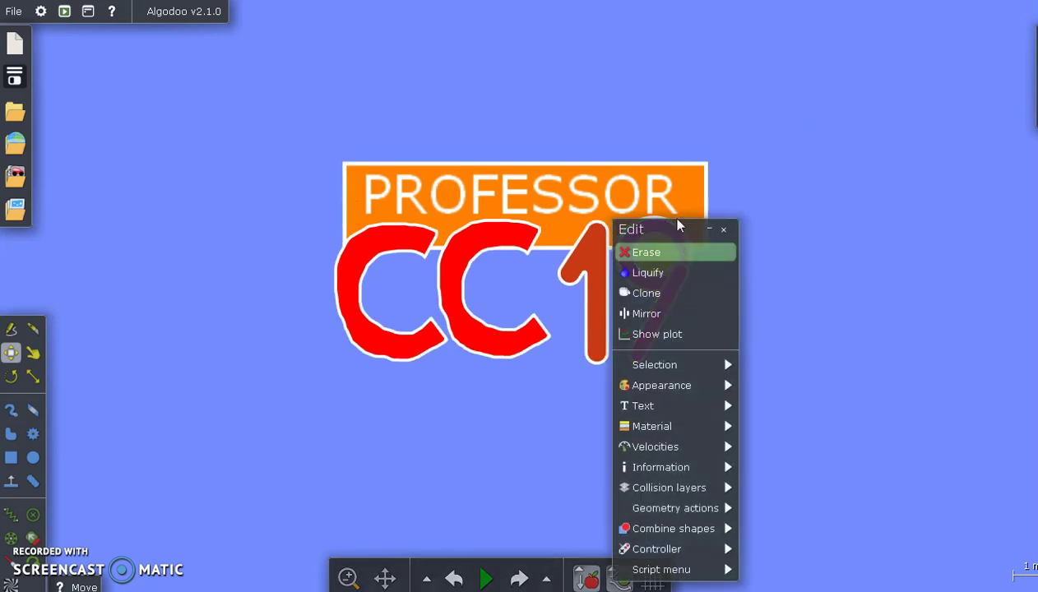
Step: Erase the title scene, paste the coloured marble grid, and zoom and pan to frame it
click(673, 247)
key(ctrl+v)
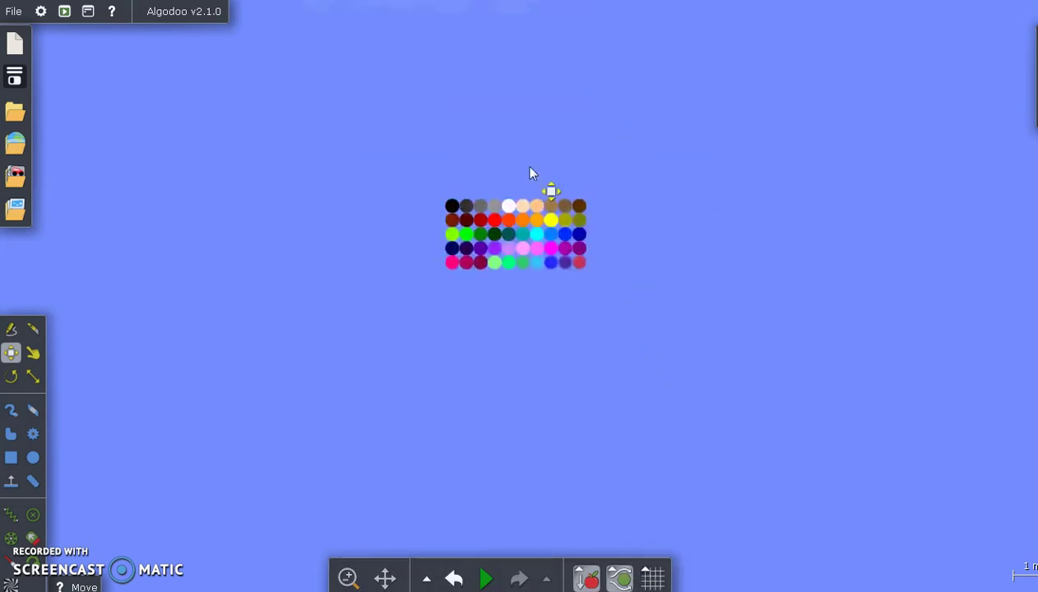
scroll(526, 173, up, 3)
scroll(525, 206, up, 2)
scroll(530, 156, up, 2)
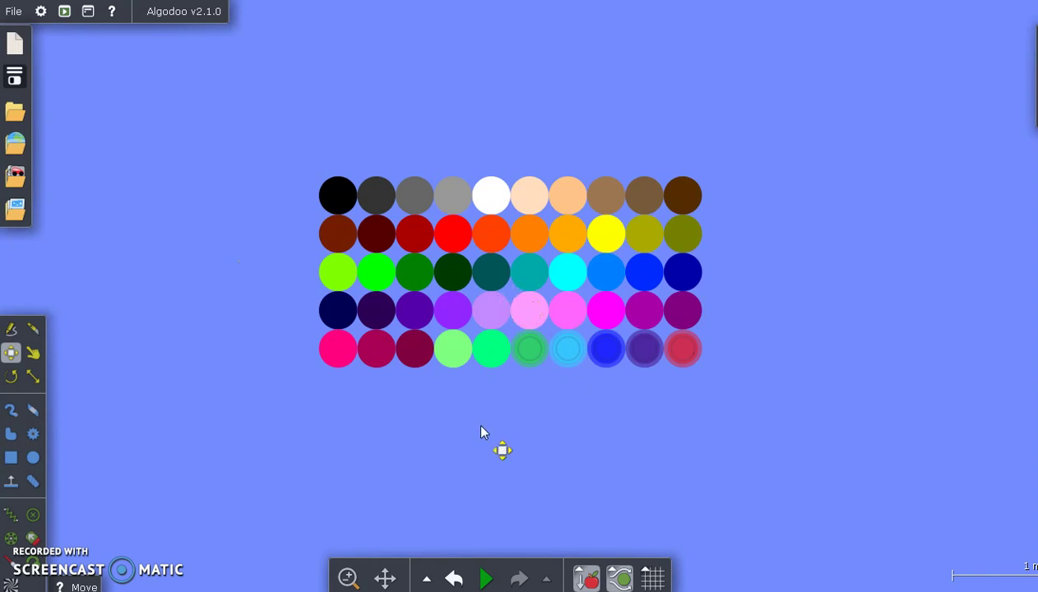
scroll(482, 432, down, 5)
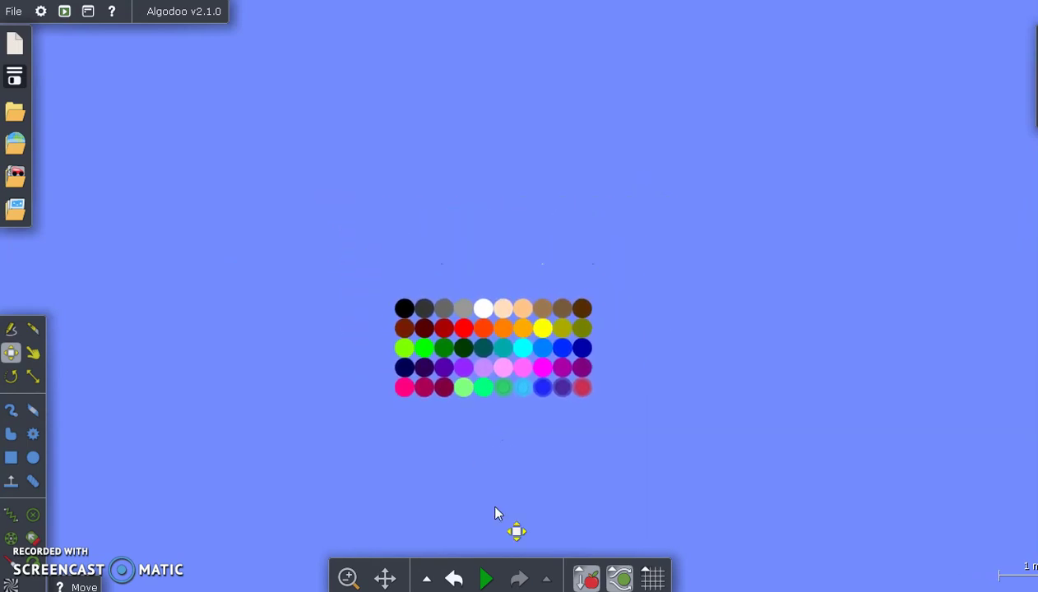
scroll(496, 502, down, 2)
drag(498, 498, 493, 383)
scroll(496, 423, down, 2)
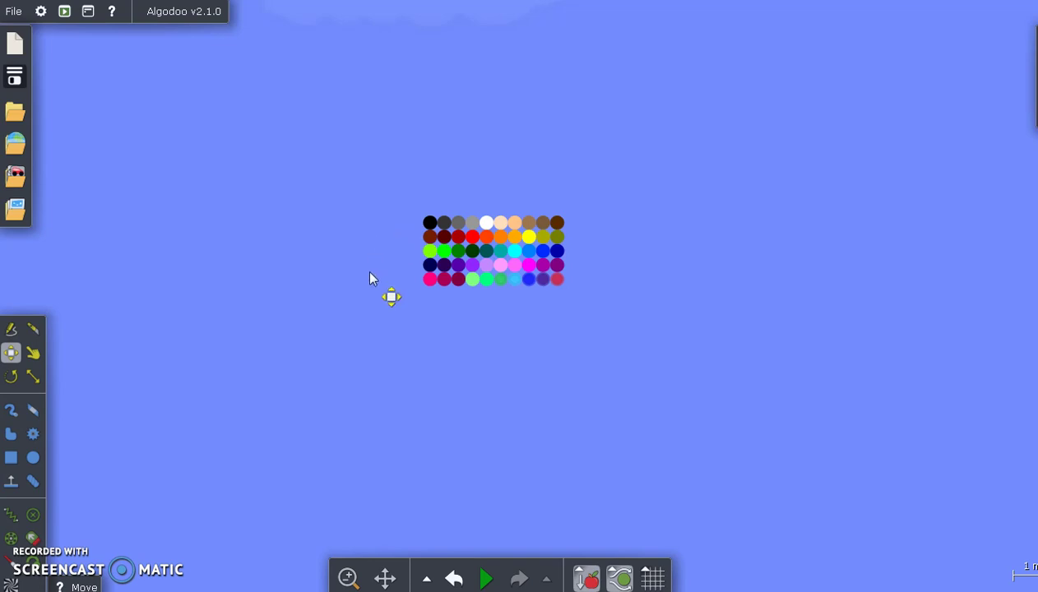
scroll(362, 275, down, 2)
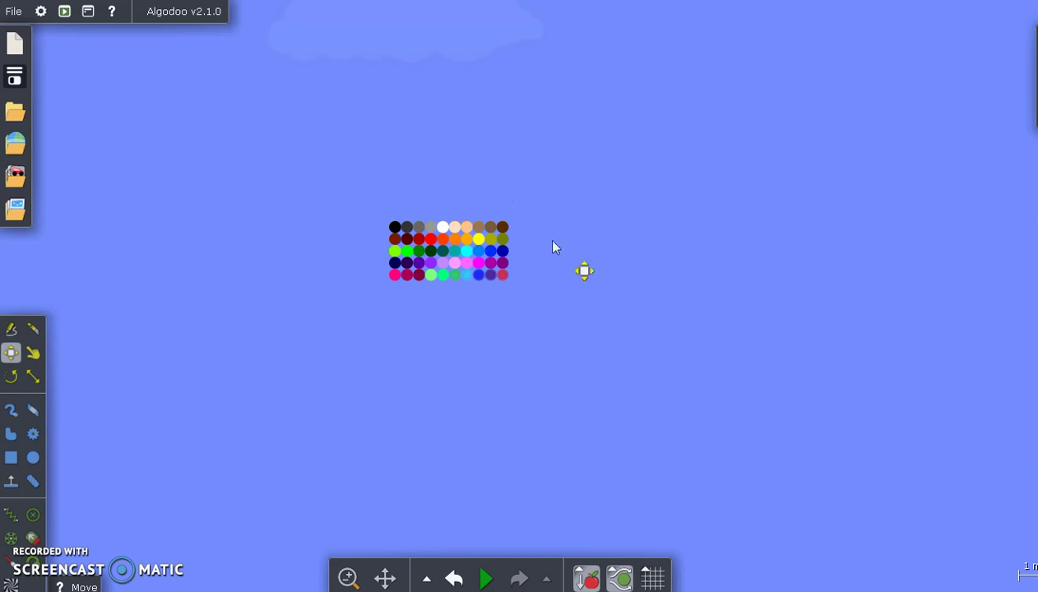
Step: Brush purple, pink and brown bars around the marble grid, leaving the lower right open
click(11, 410)
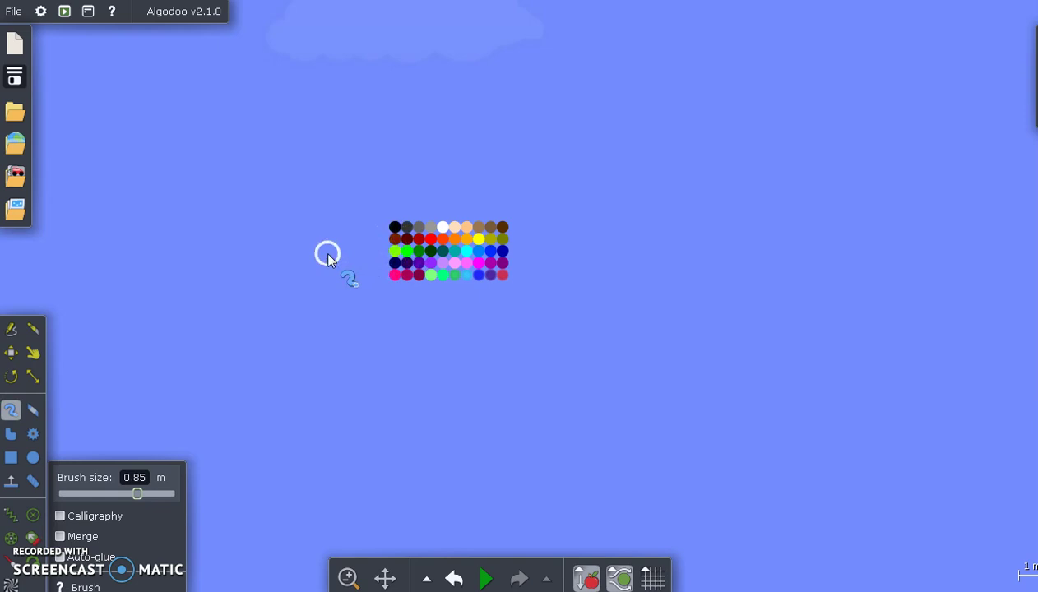
mouse_move(327, 256)
mouse_down()
mouse_move(353, 202)
mouse_move(441, 127)
mouse_move(417, 133)
mouse_move(442, 130)
mouse_move(543, 224)
mouse_move(572, 244)
mouse_up()
drag(567, 239, 509, 319)
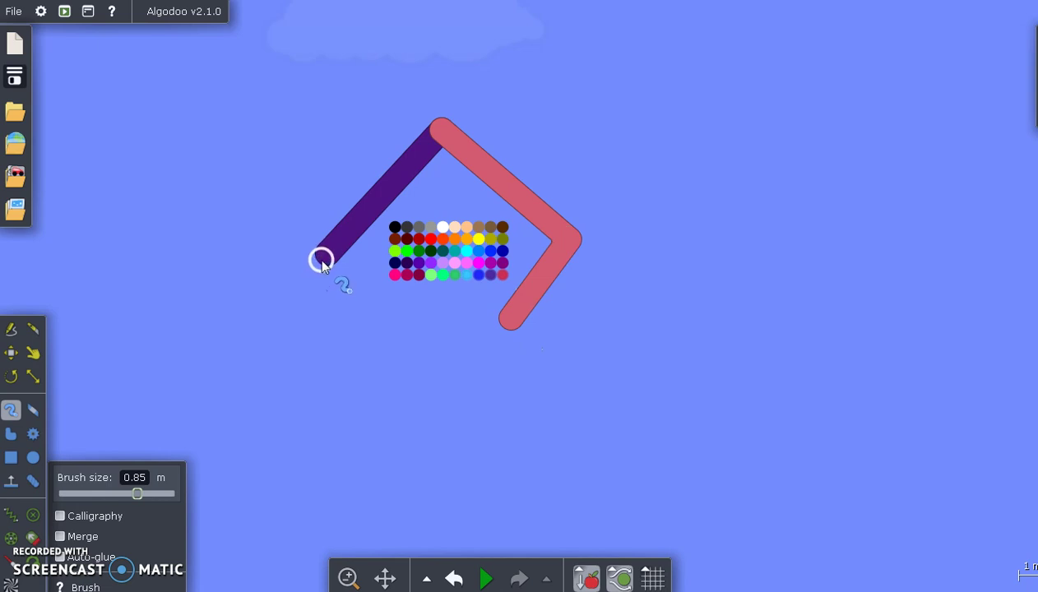
mouse_move(322, 262)
mouse_down()
mouse_move(384, 333)
mouse_move(479, 392)
mouse_up()
Step: Glue the purple, pink and brown bars to the background one by one
click(11, 352)
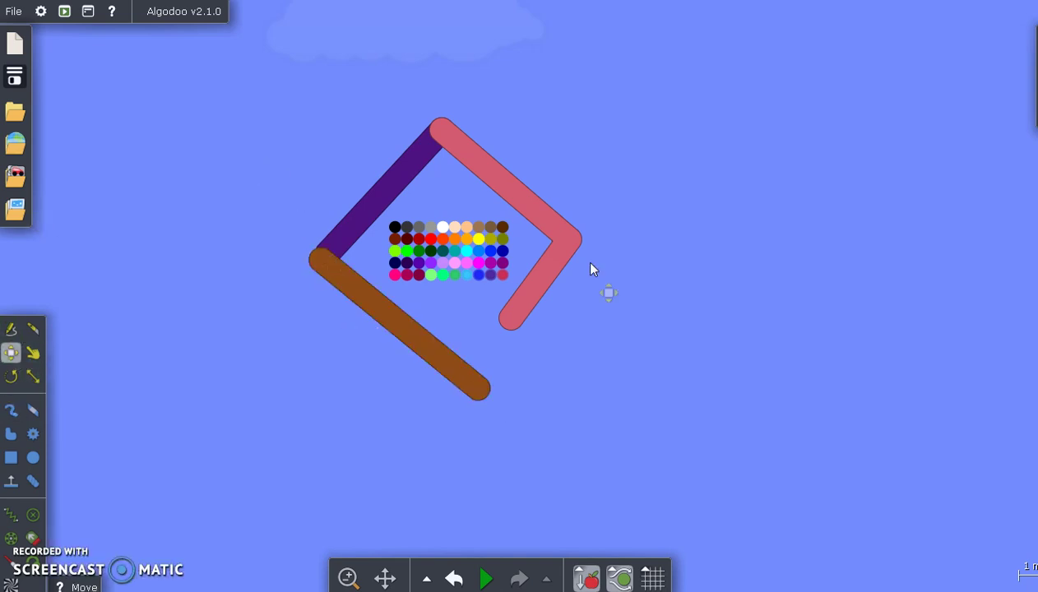
right_click(421, 155)
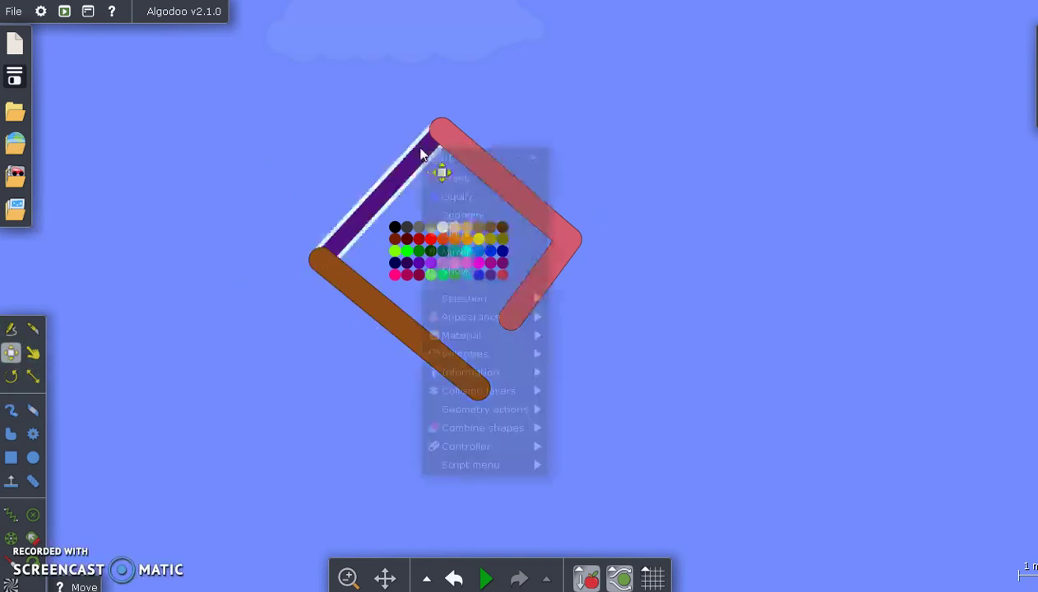
mouse_move(518, 449)
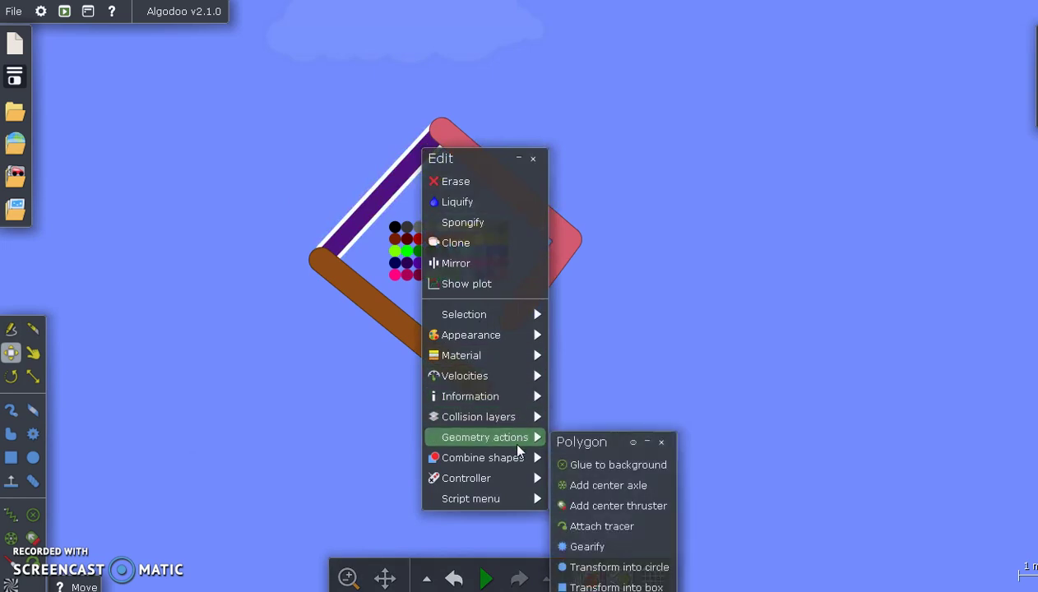
click(620, 463)
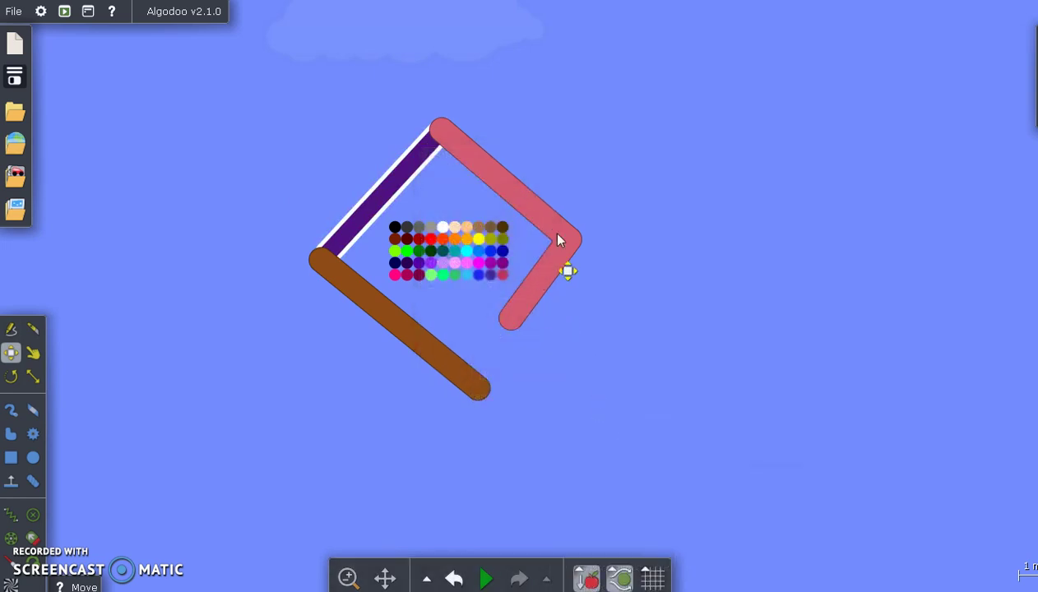
right_click(558, 234)
mouse_move(646, 524)
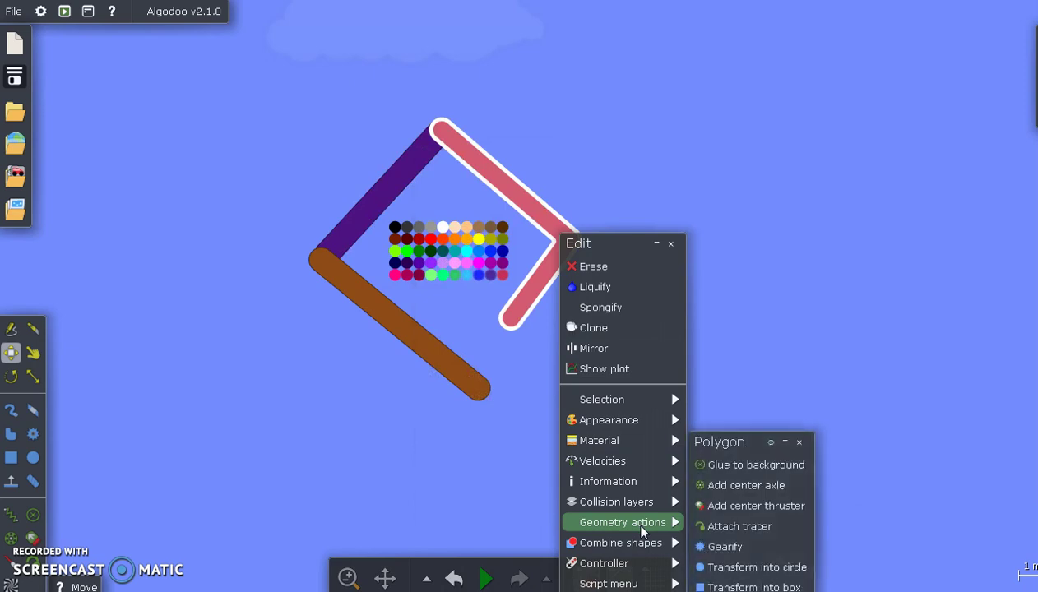
click(713, 463)
click(403, 344)
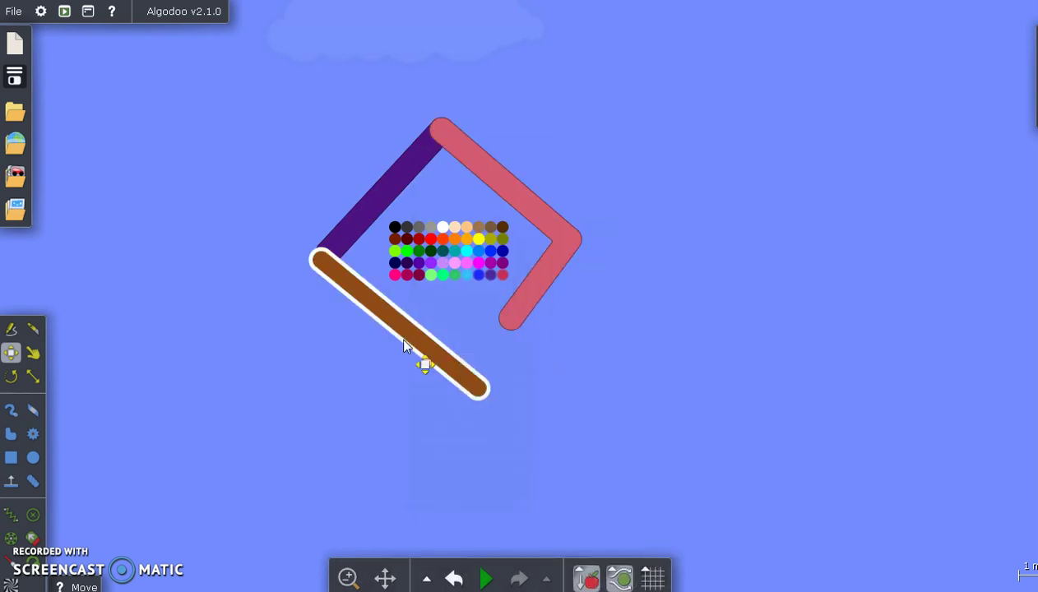
right_click(403, 344)
mouse_move(510, 531)
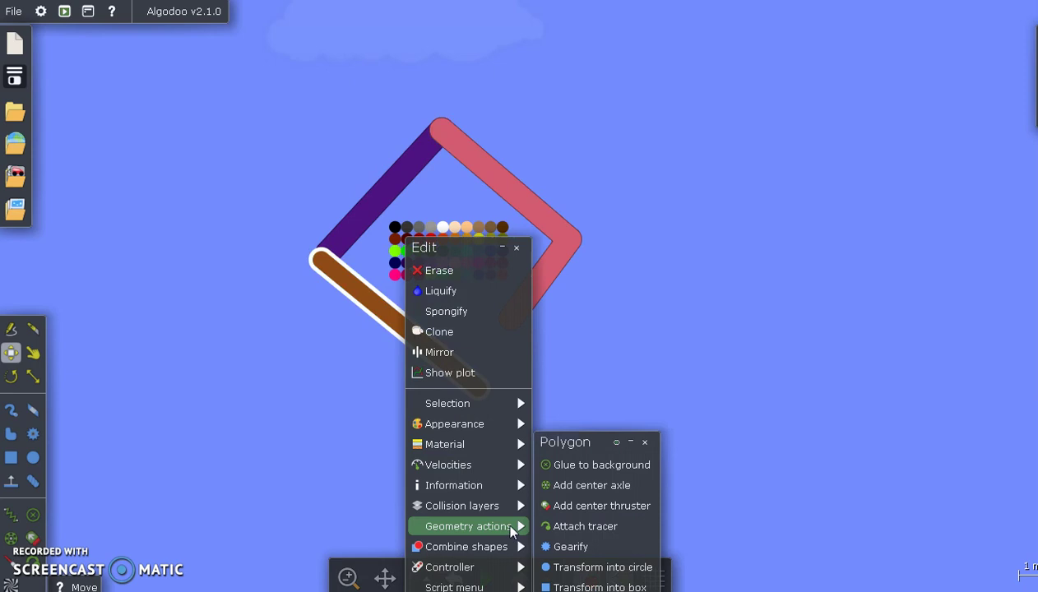
click(583, 465)
click(682, 256)
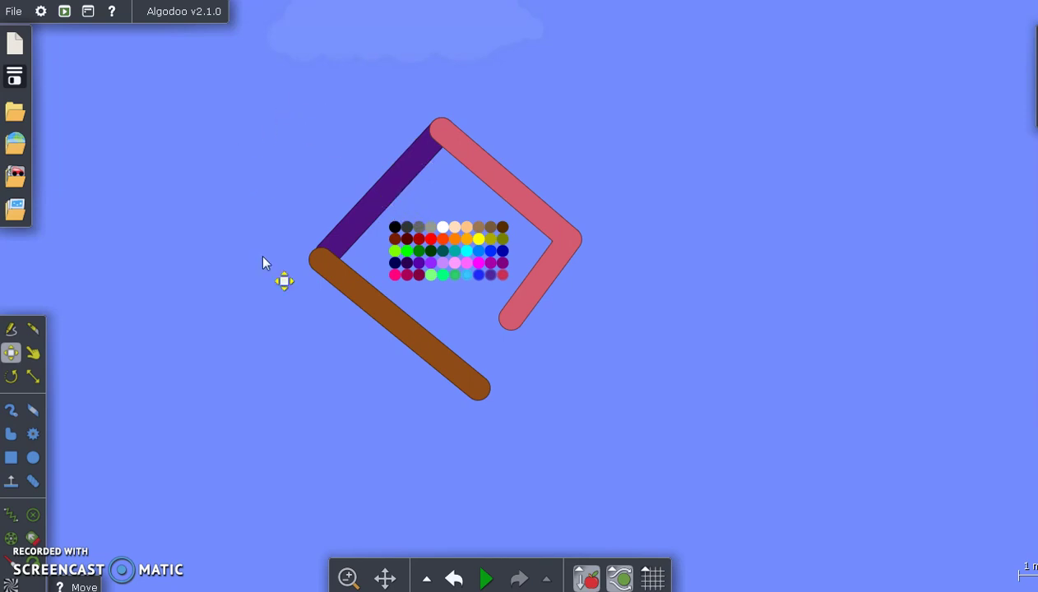
Step: Brush a long mauve ramp, a navy upright wall and a yellow ramp sloping down-left
scroll(239, 345, down, 3)
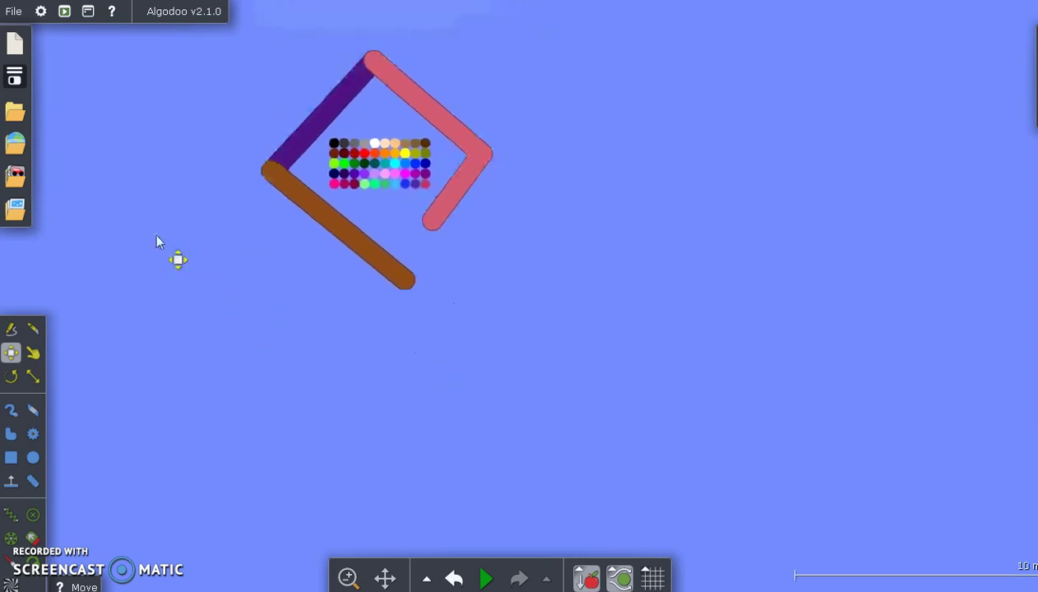
click(9, 414)
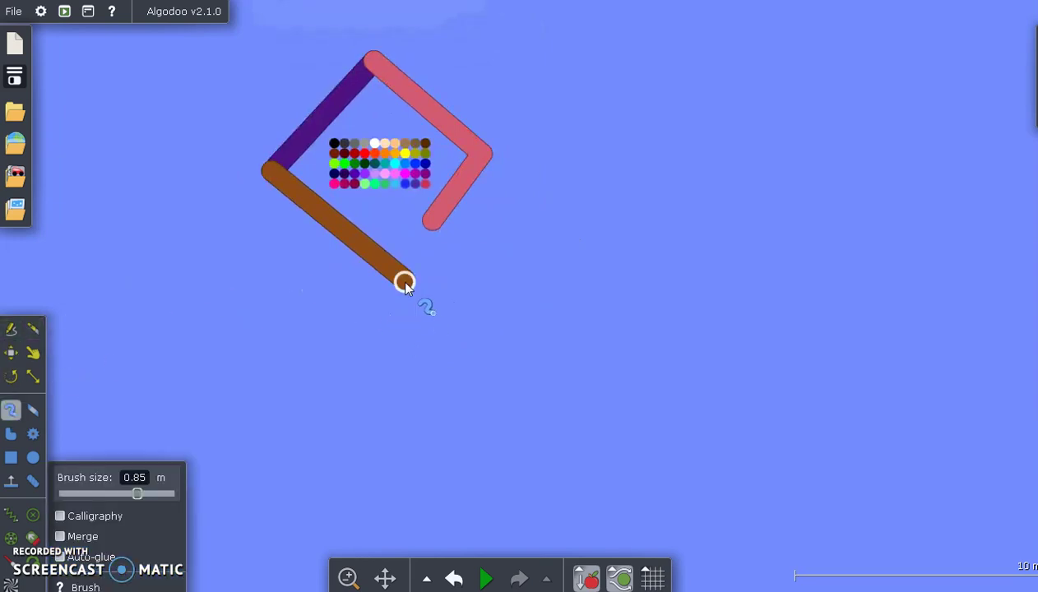
drag(404, 283, 696, 308)
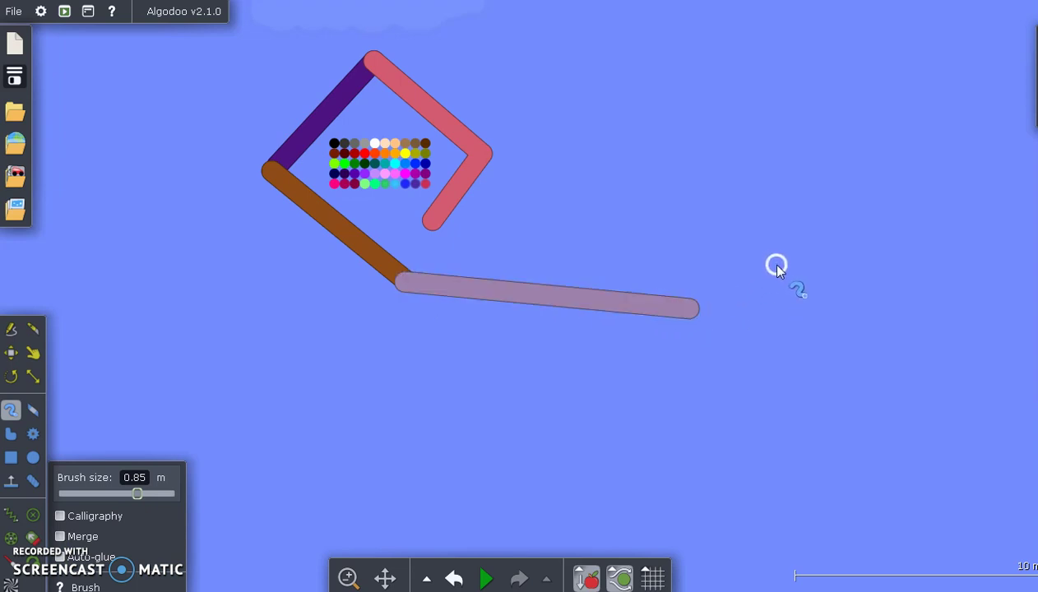
drag(776, 266, 771, 369)
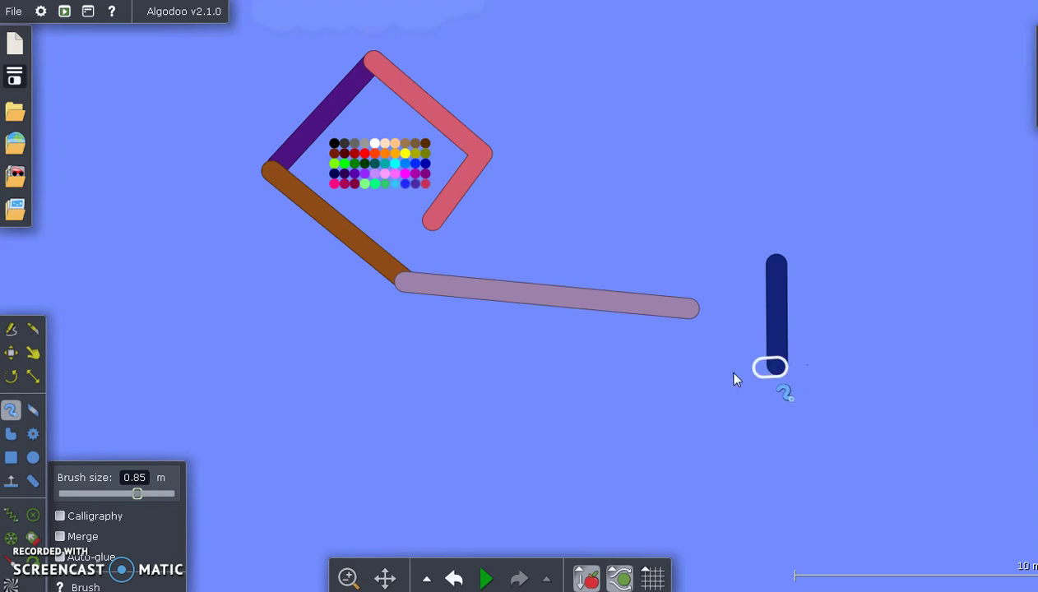
mouse_move(705, 389)
mouse_down()
mouse_move(479, 467)
mouse_move(409, 438)
mouse_move(360, 433)
mouse_move(372, 429)
mouse_up()
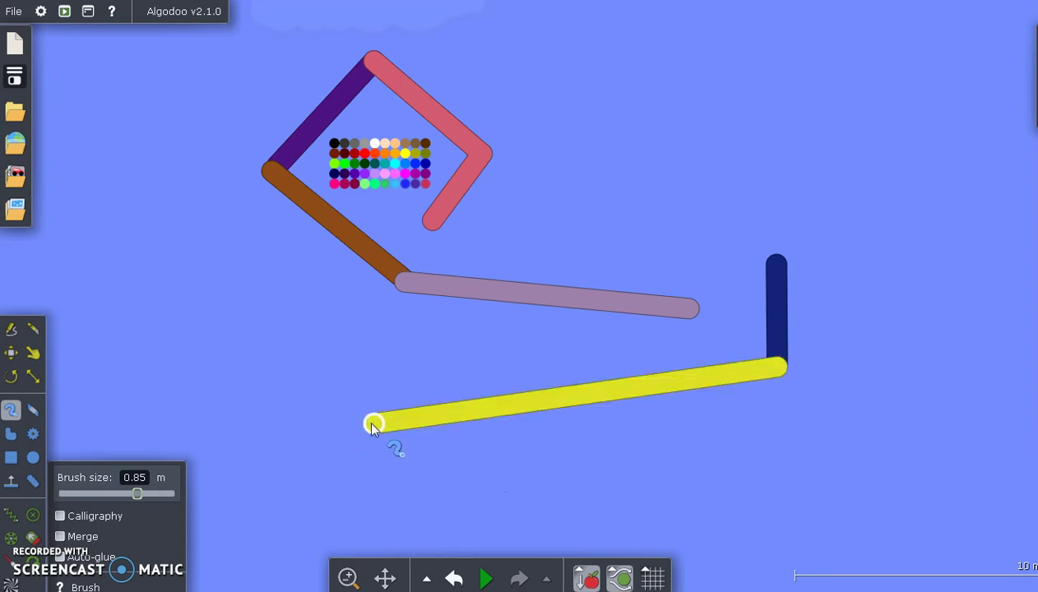
click(9, 352)
Step: Glue the mauve, navy and yellow bars to the background together
drag(383, 243, 888, 493)
right_click(779, 335)
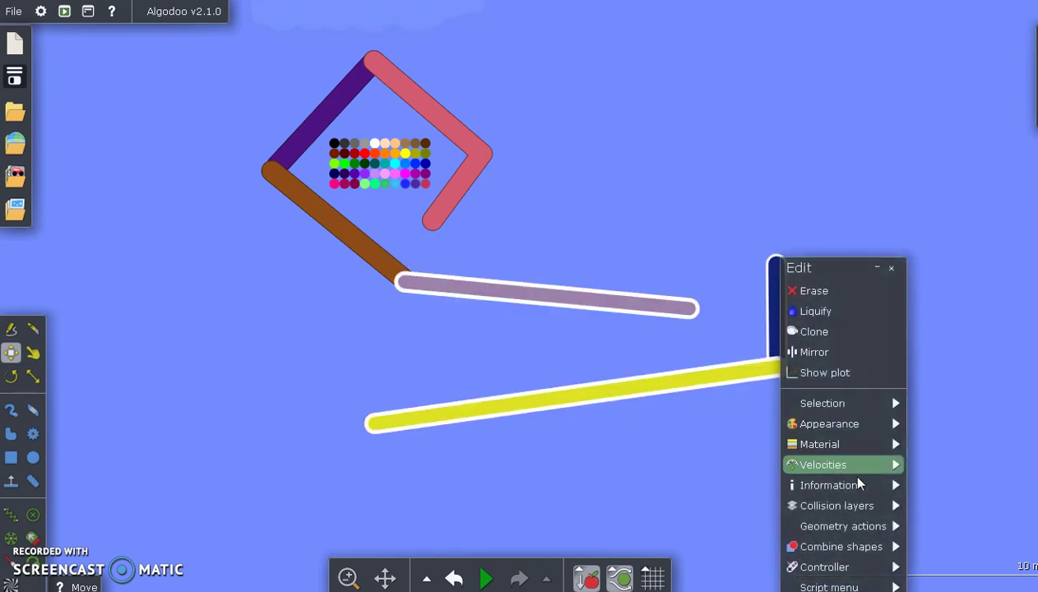
mouse_move(884, 525)
click(954, 444)
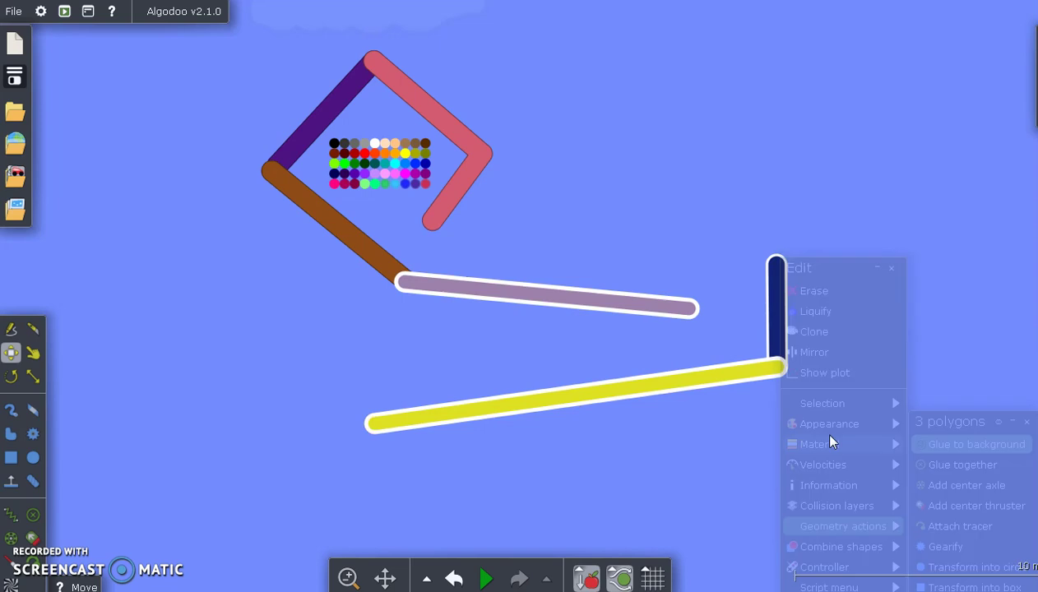
click(235, 374)
Step: Test-run the course, then undo back to the starting scene
click(491, 580)
scroll(414, 333, up, 2)
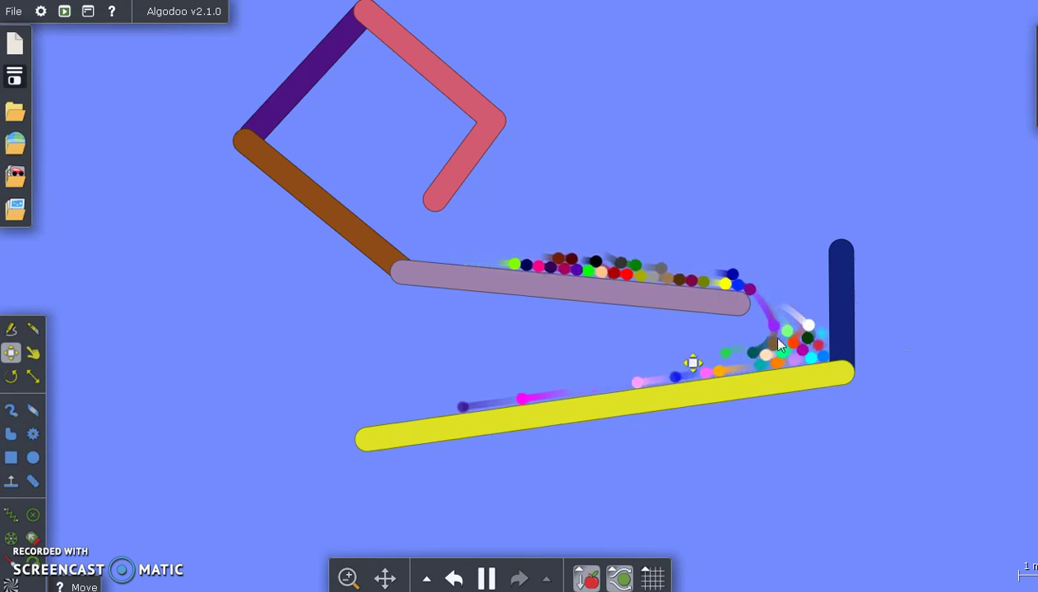
click(453, 578)
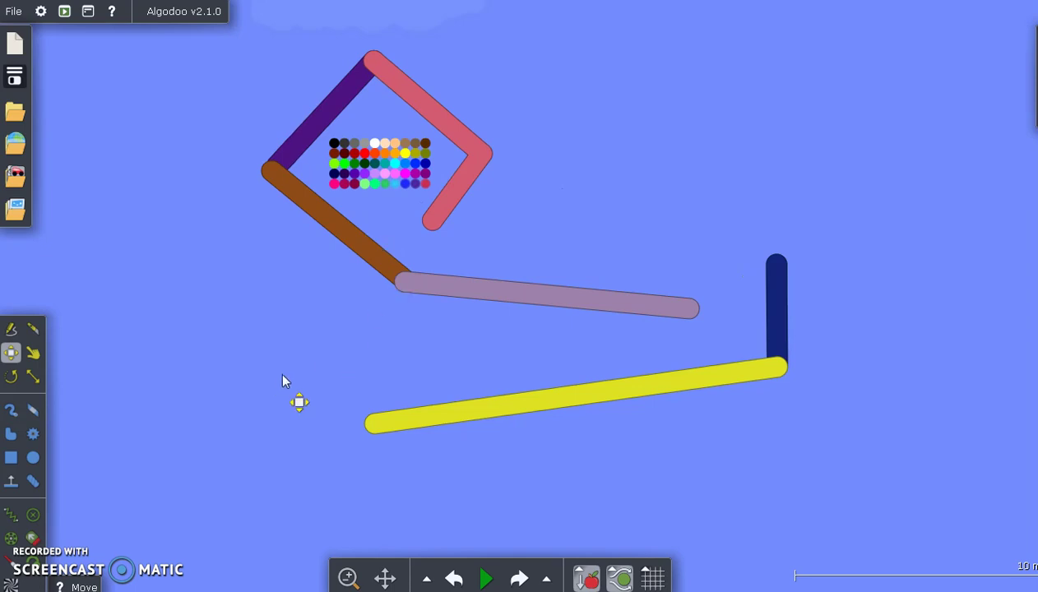
Step: Place a black U-shaped cup at the yellow ramp's lower end and run the simulation
drag(286, 378, 477, 287)
scroll(454, 303, down, 2)
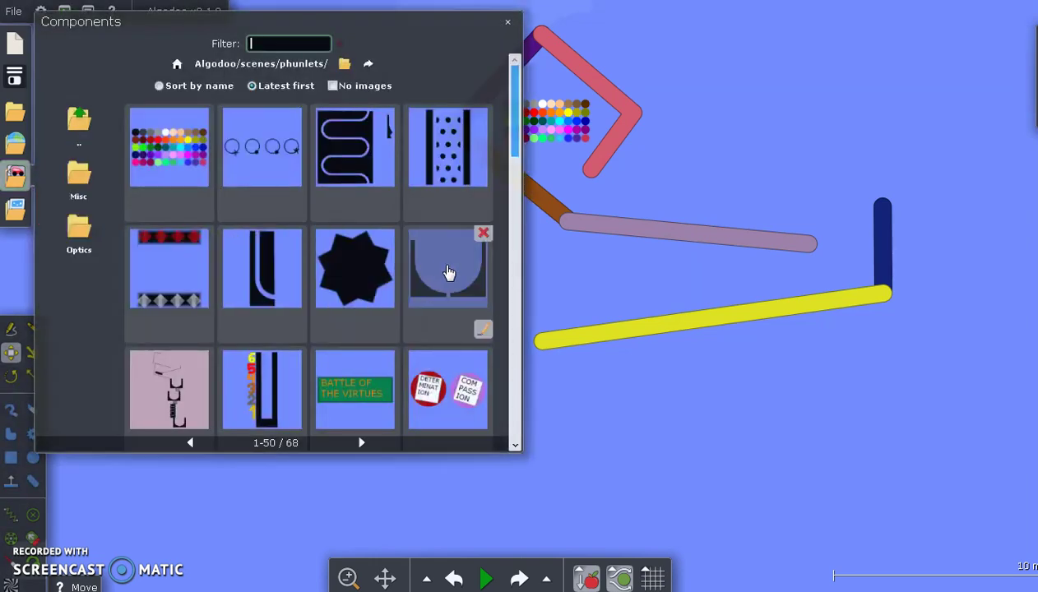
click(448, 273)
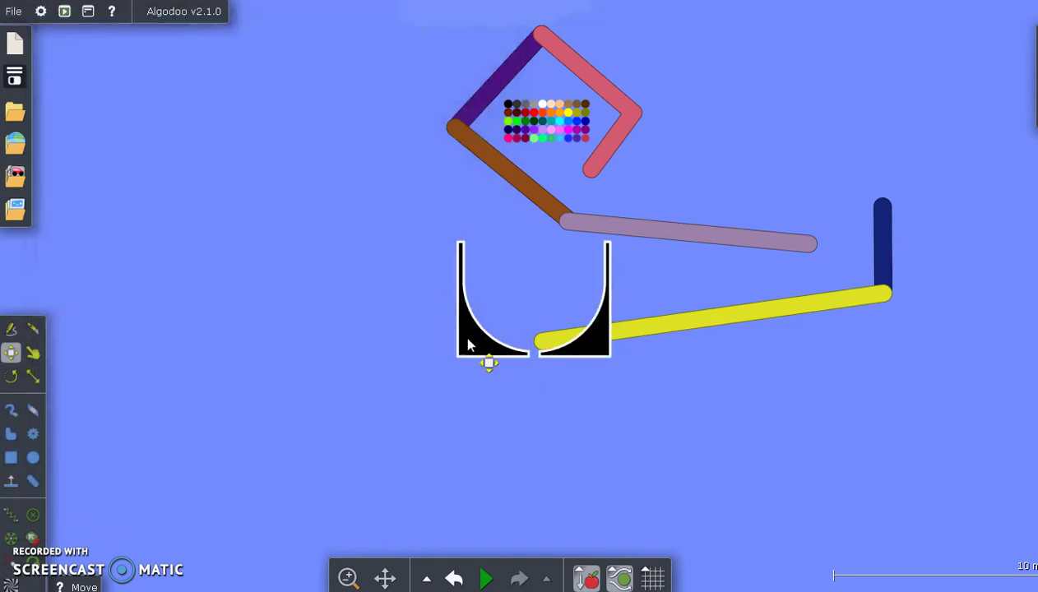
drag(465, 343, 400, 439)
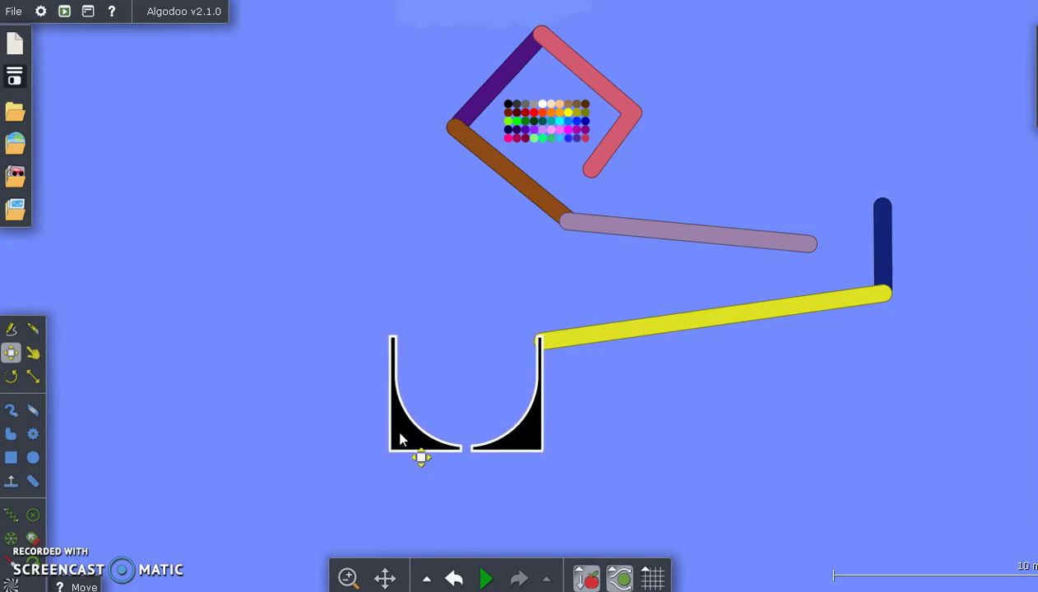
click(431, 318)
click(486, 579)
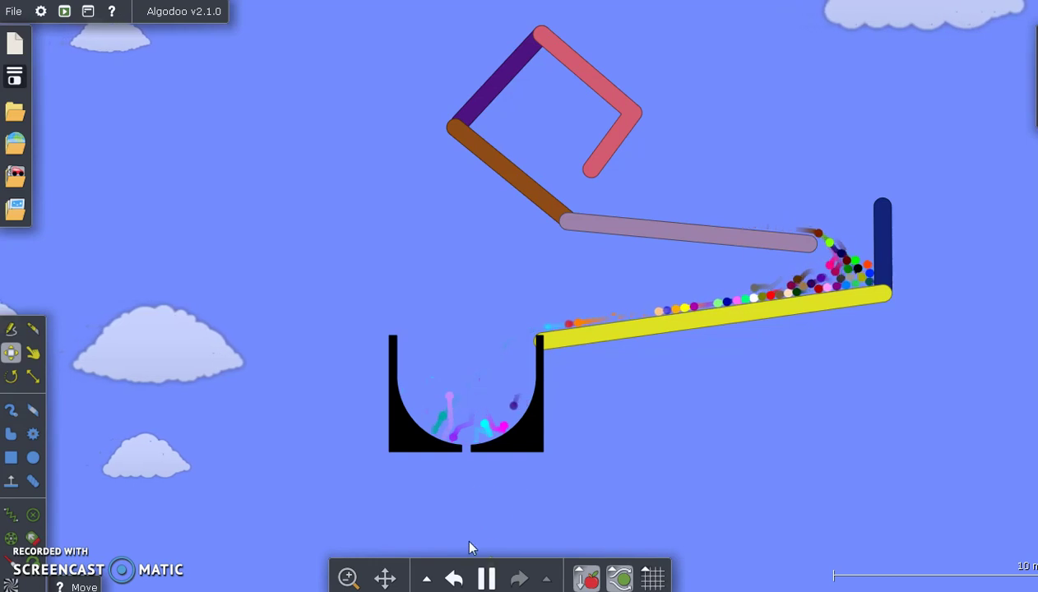
Step: Reset the run and draw a green box about 8.6 by 8.5 m beneath the black cup
click(453, 578)
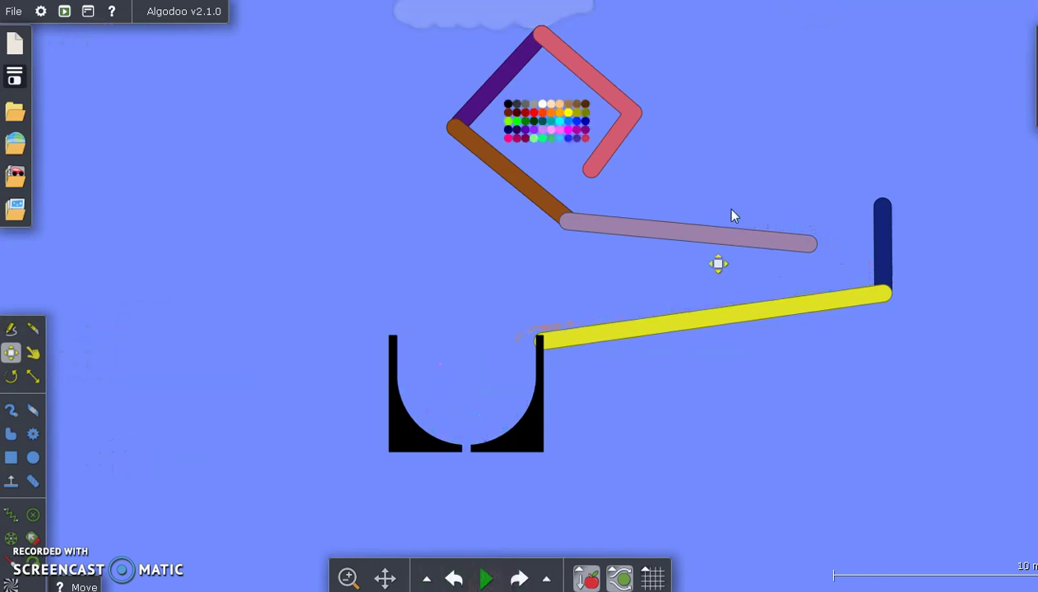
drag(492, 514, 486, 393)
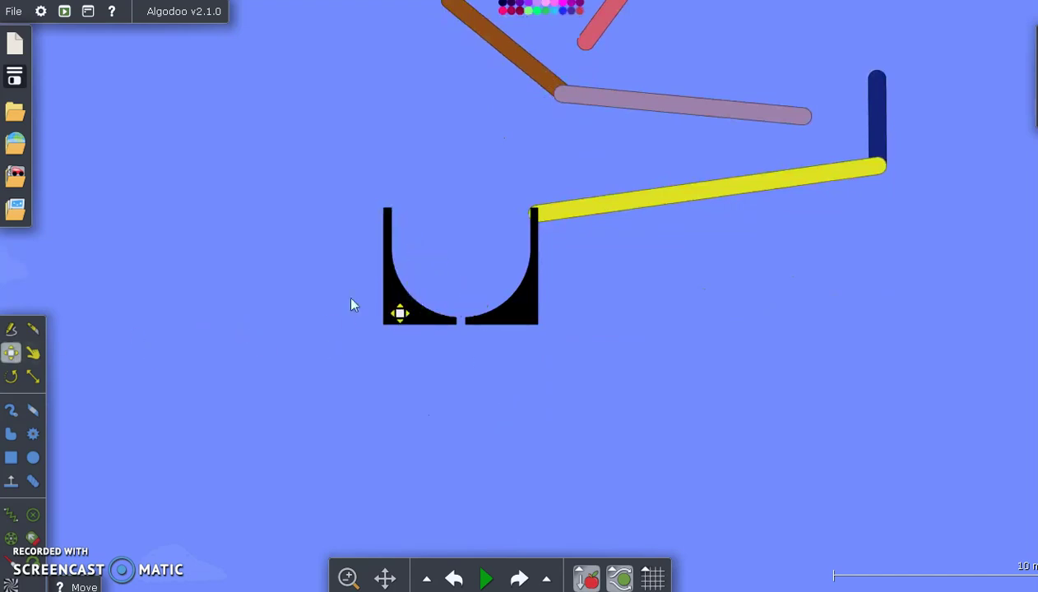
drag(449, 222, 354, 140)
click(11, 458)
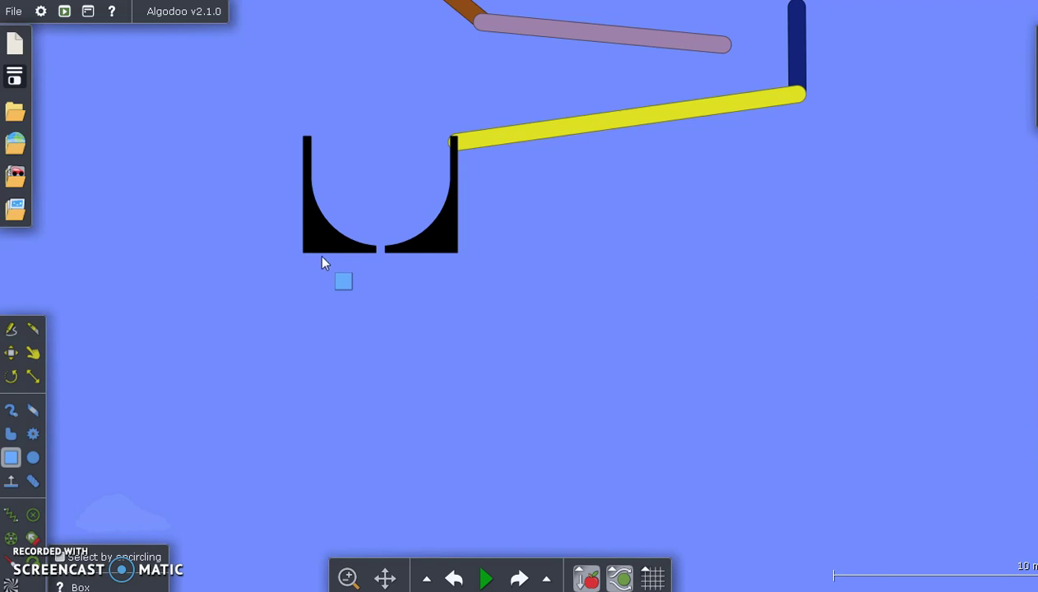
drag(321, 256, 503, 464)
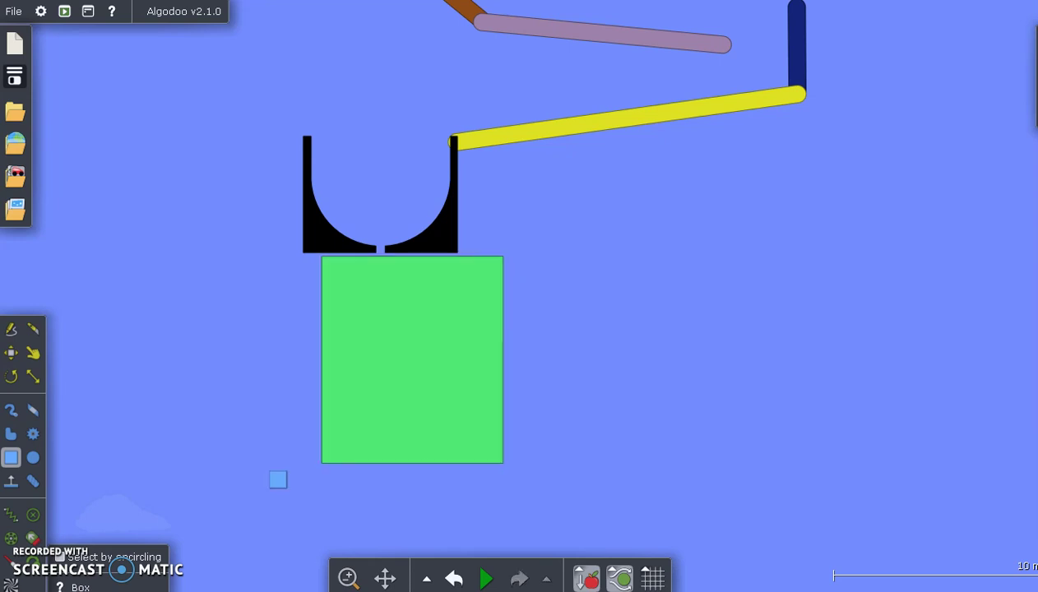
Step: Draw a cyan circle of about 3.65 m radius centred inside the green box
click(33, 457)
click(387, 443)
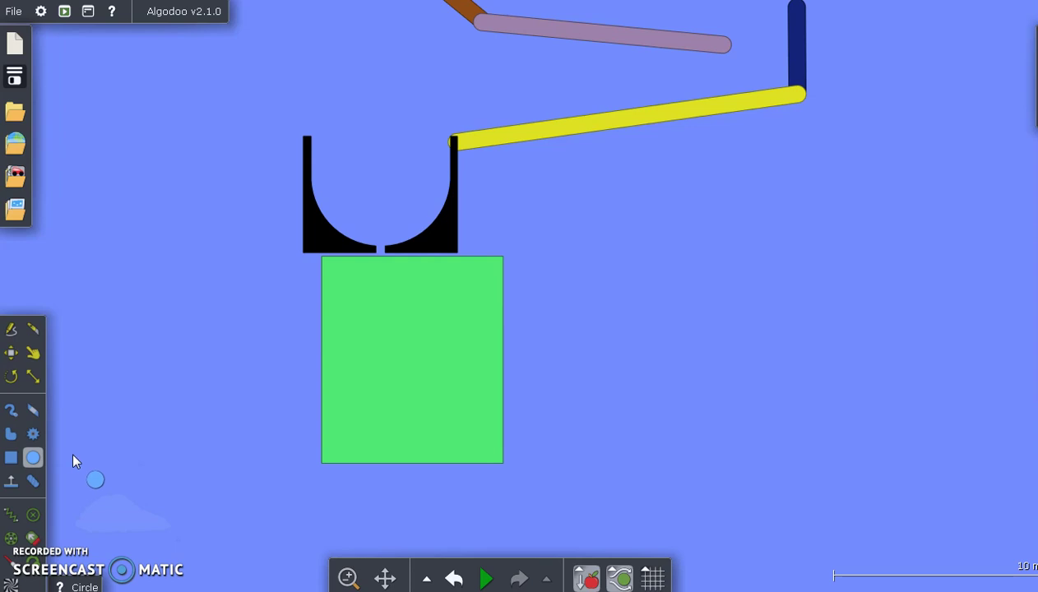
click(444, 366)
drag(417, 353, 475, 394)
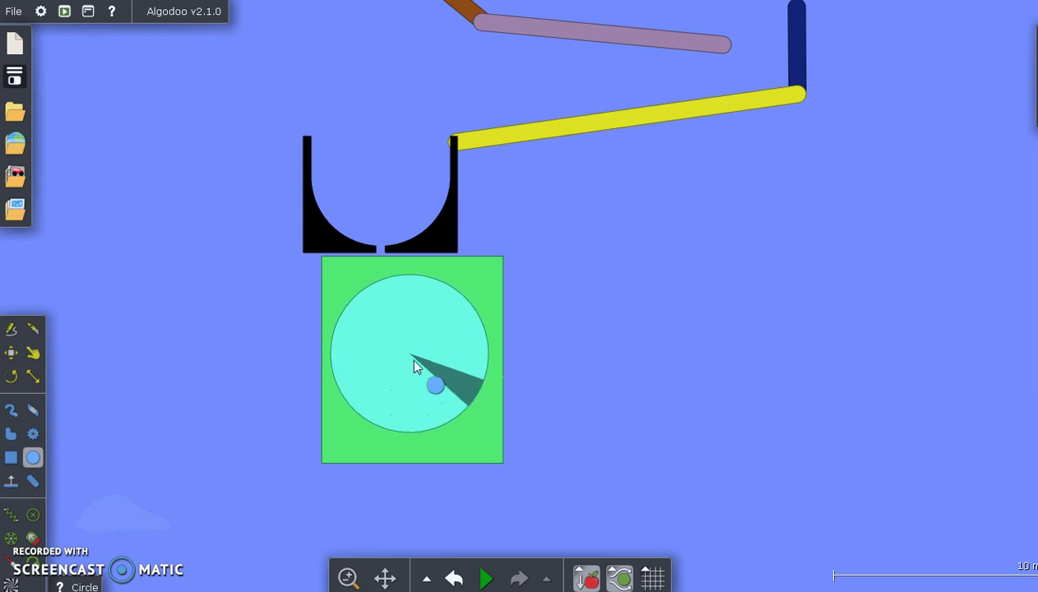
drag(413, 362, 416, 365)
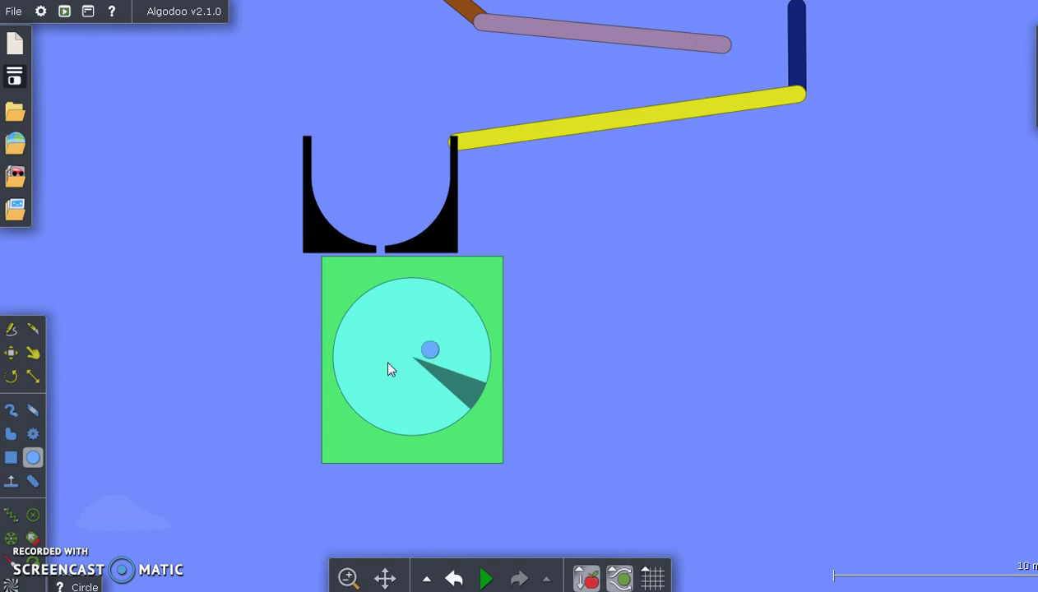
click(11, 352)
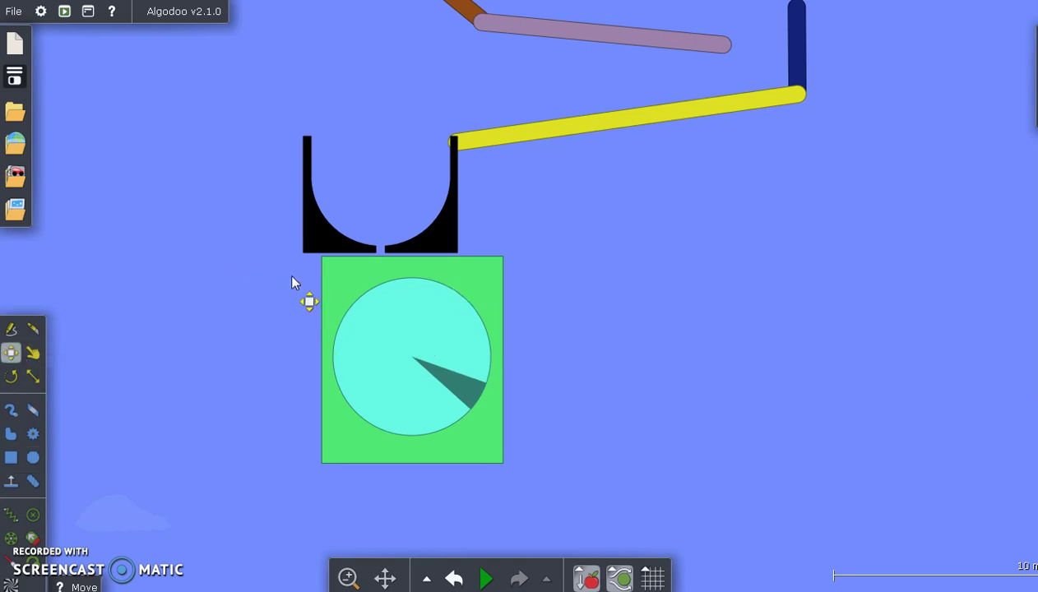
Step: Subtract the cyan circle from the green box to cut a round hole, then erase the circle
right_click(420, 333)
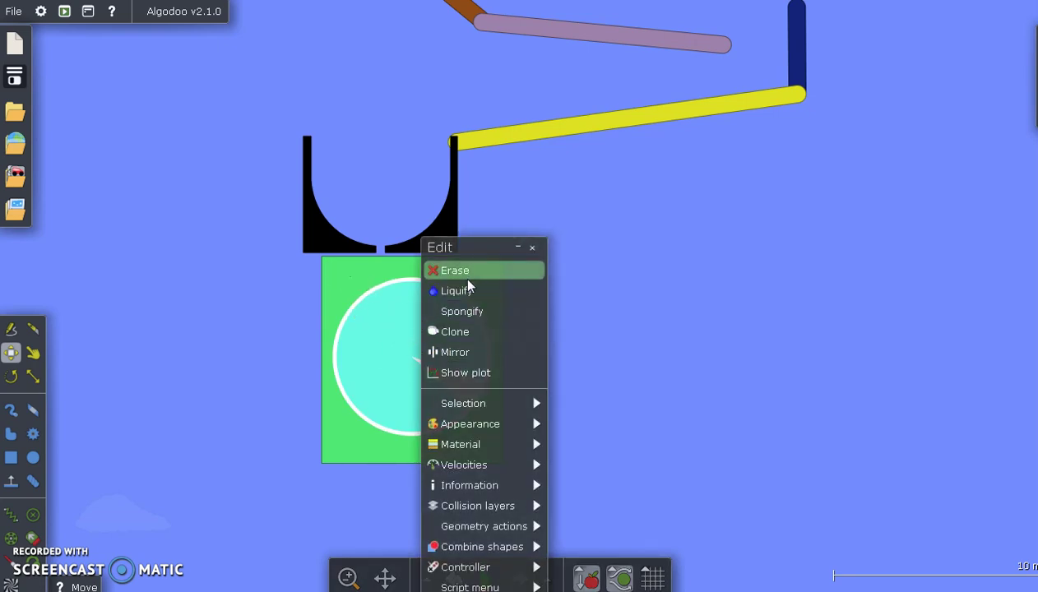
click(510, 548)
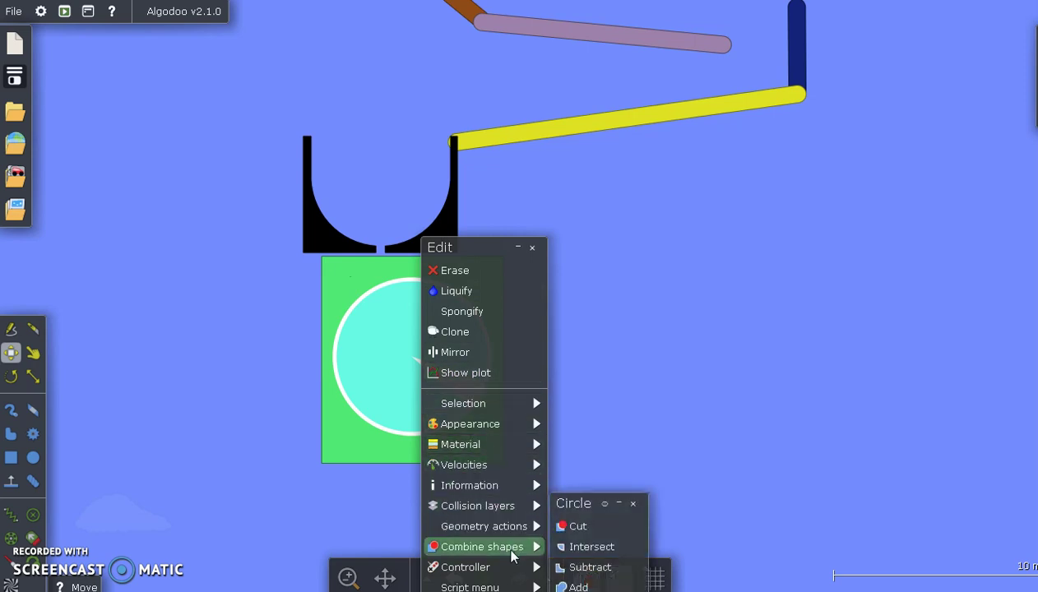
click(593, 569)
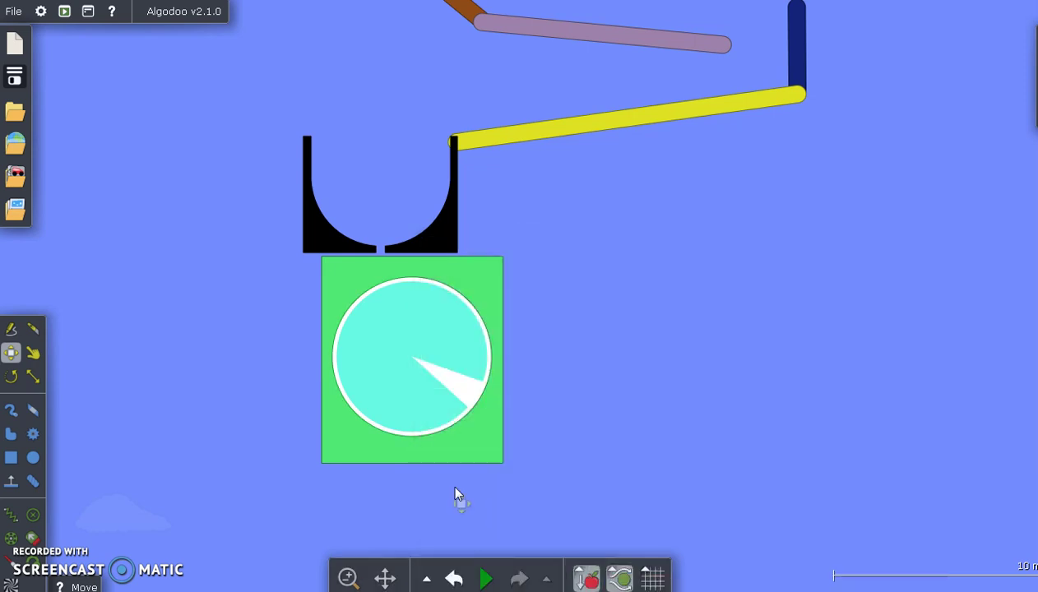
right_click(429, 325)
click(460, 273)
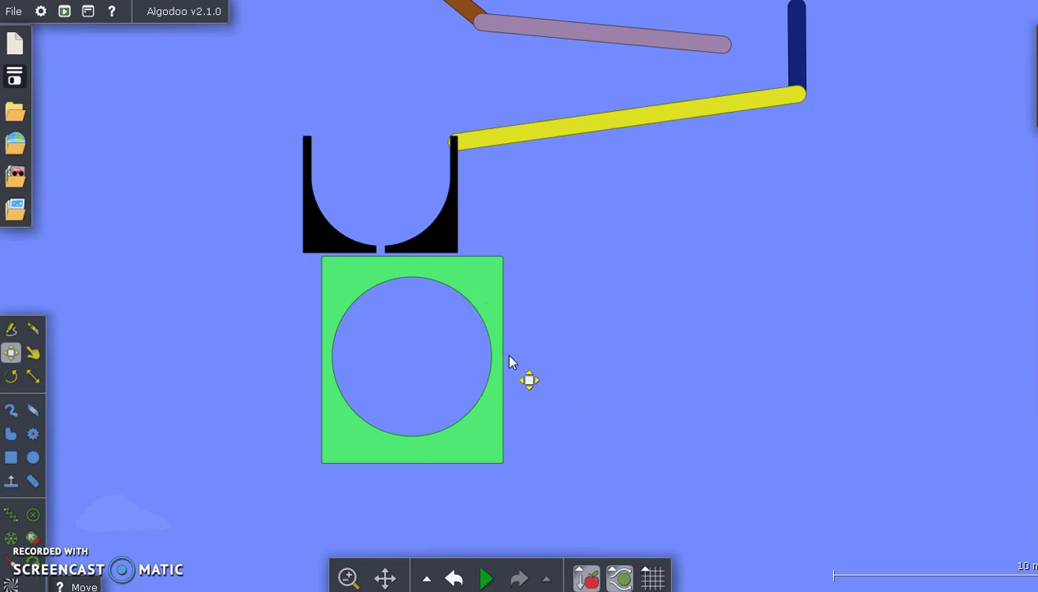
click(10, 457)
Step: Switch to the Eraser and shrink its brush to 0.47 m
click(33, 411)
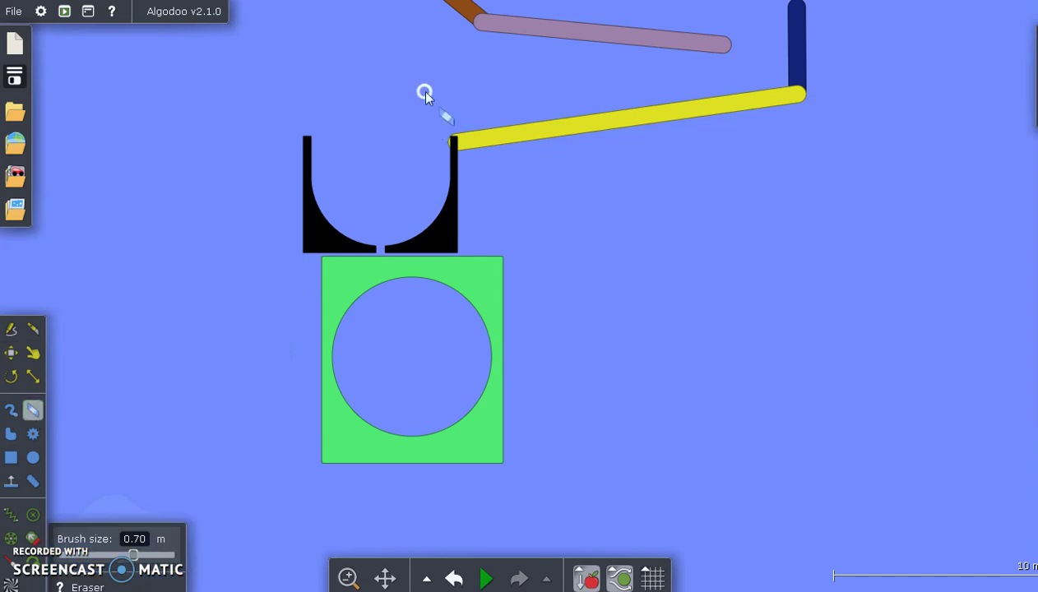
drag(425, 93, 422, 414)
scroll(463, 254, up, 7)
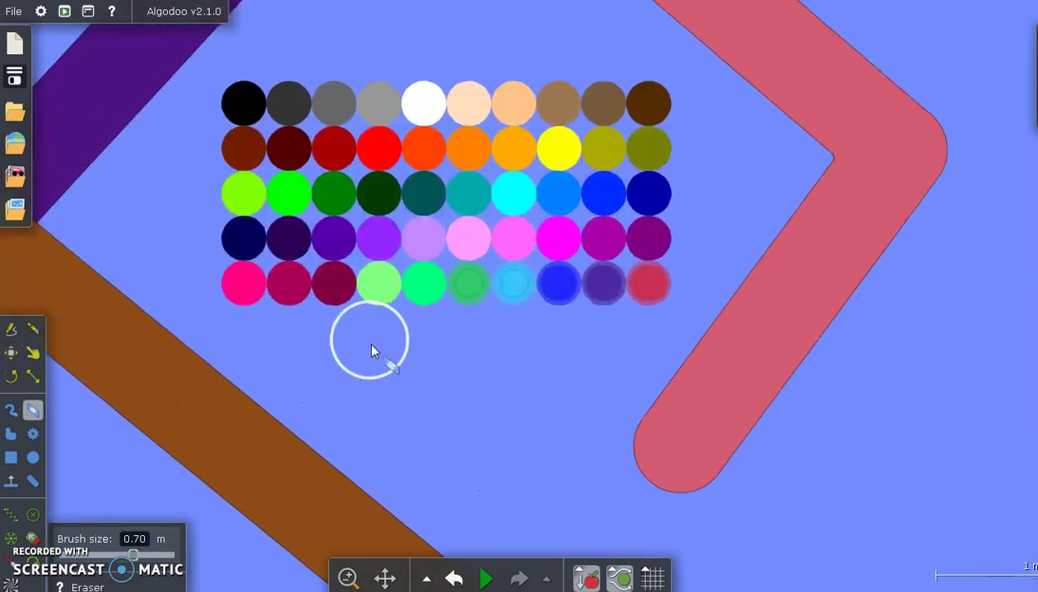
scroll(369, 345, up, 4)
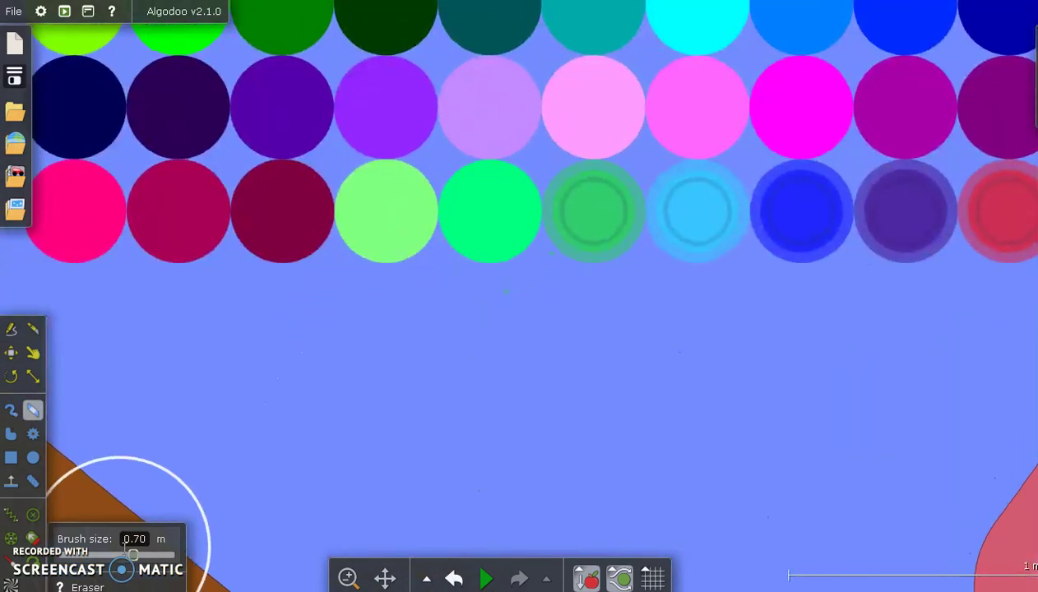
drag(132, 555, 127, 556)
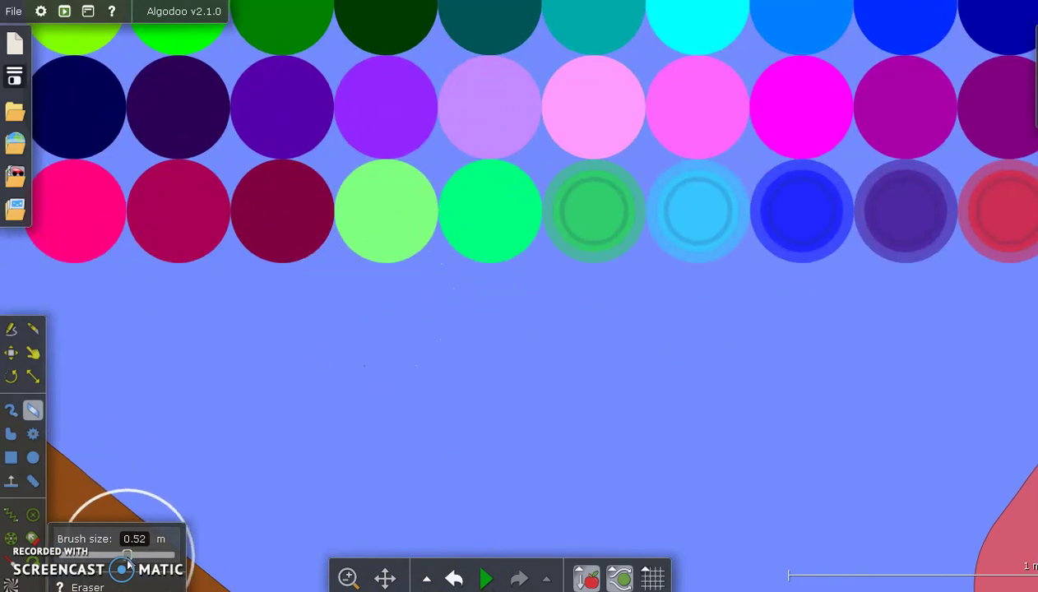
drag(127, 559, 125, 559)
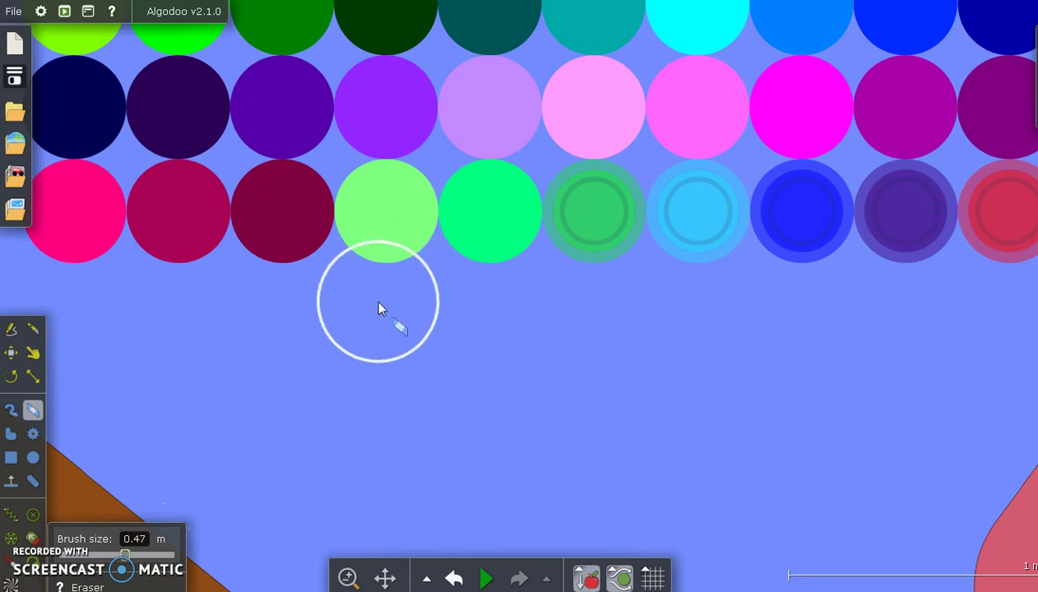
scroll(384, 313, down, 5)
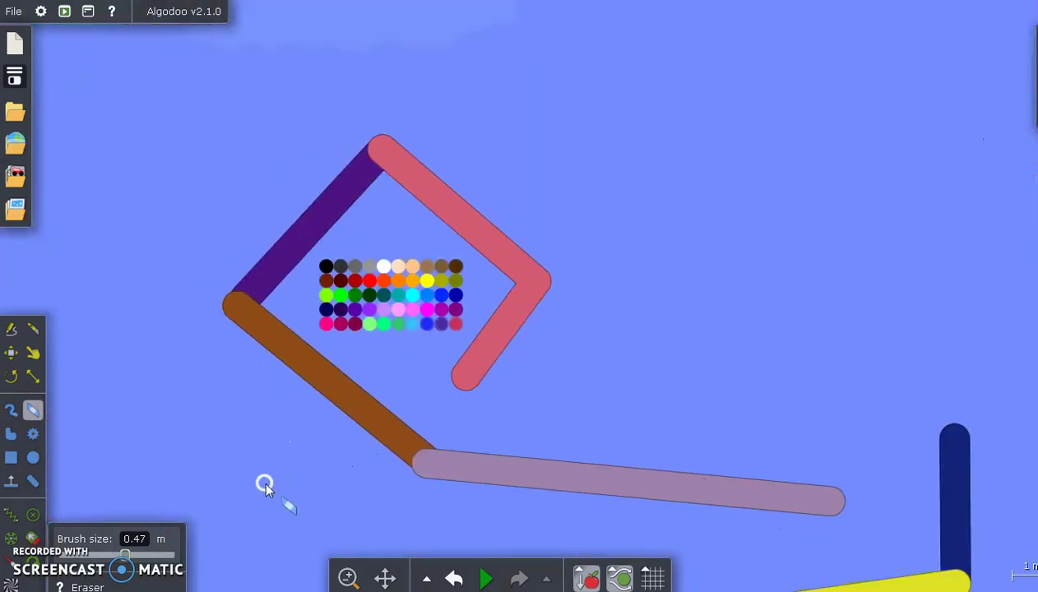
scroll(312, 304, up, 5)
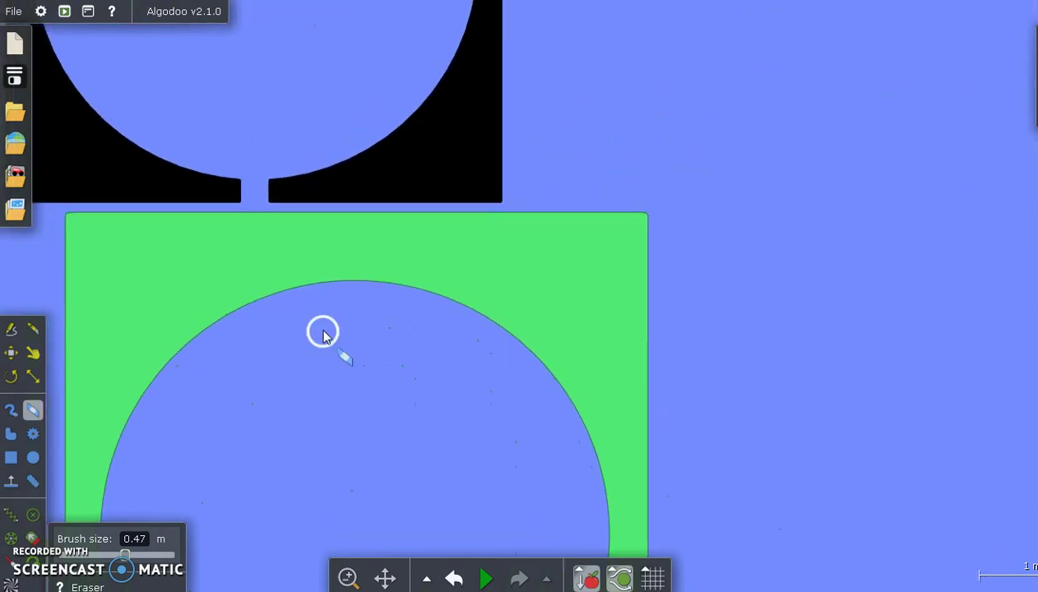
scroll(325, 329, up, 2)
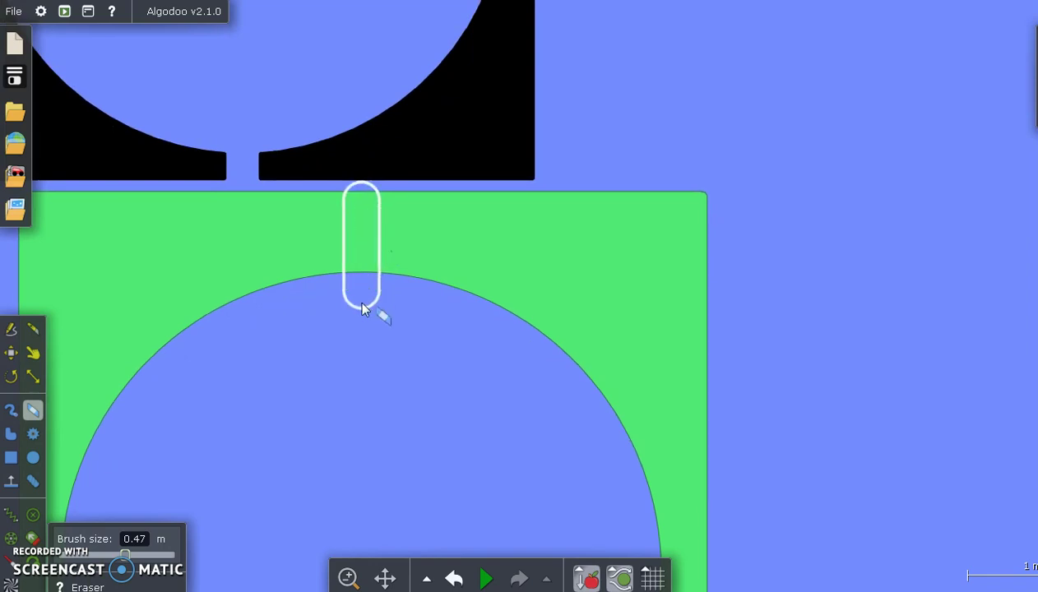
Step: Erase narrow slots from the green box's top and bottom into its round hole
drag(360, 325, 363, 338)
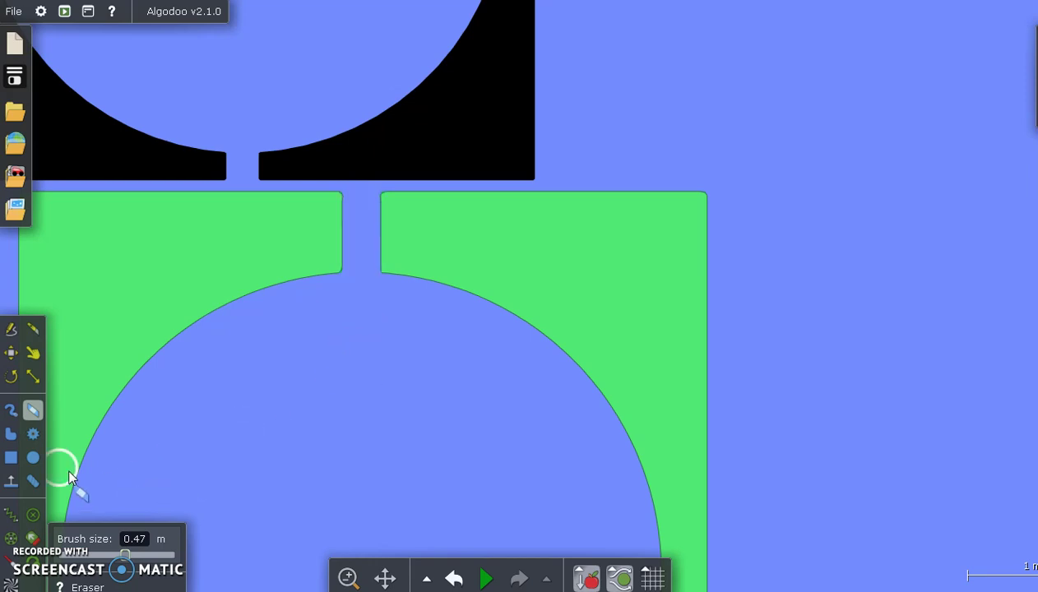
drag(261, 470, 301, 37)
drag(367, 296, 364, 132)
scroll(364, 135, up, 2)
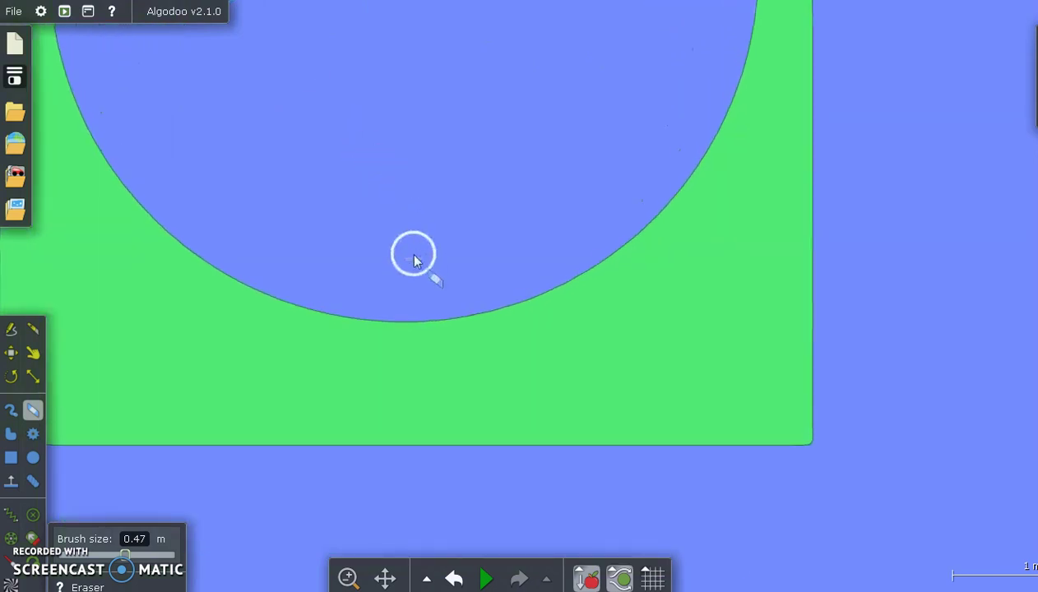
drag(410, 292, 411, 474)
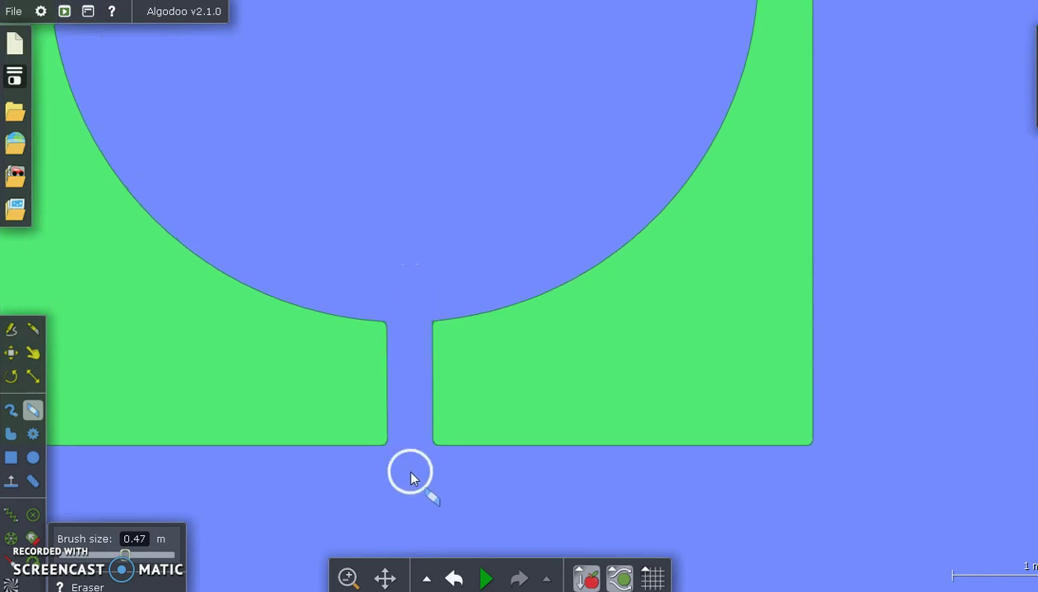
Step: Return to the Move tool and zoom out to show the green box and cup
click(11, 352)
scroll(396, 263, down, 4)
drag(390, 254, 350, 365)
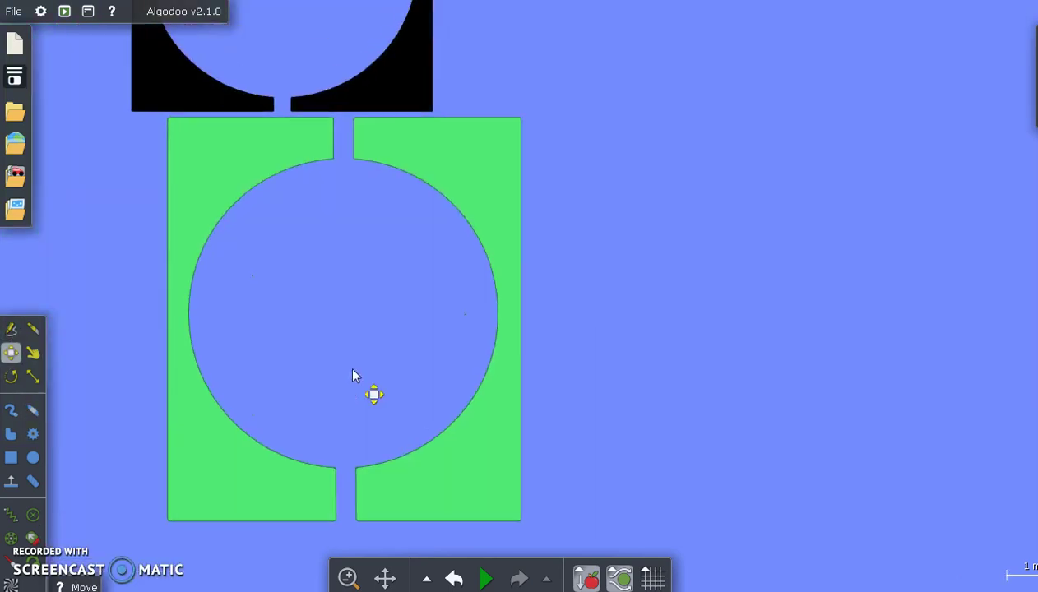
scroll(372, 284, down, 1)
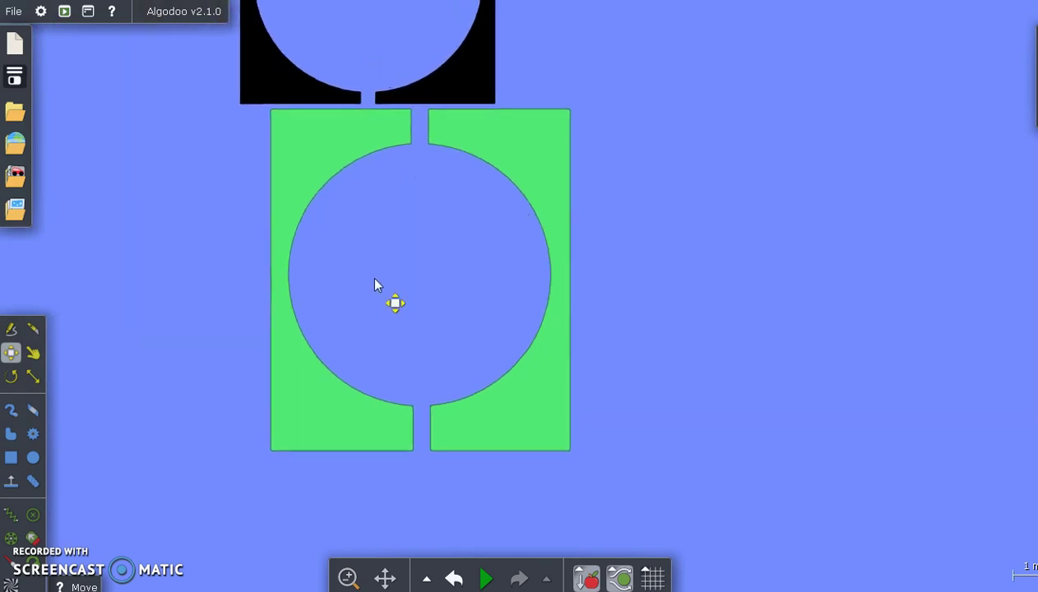
Step: Slice the slotted green ring horizontally in half with the Knife tool
click(37, 330)
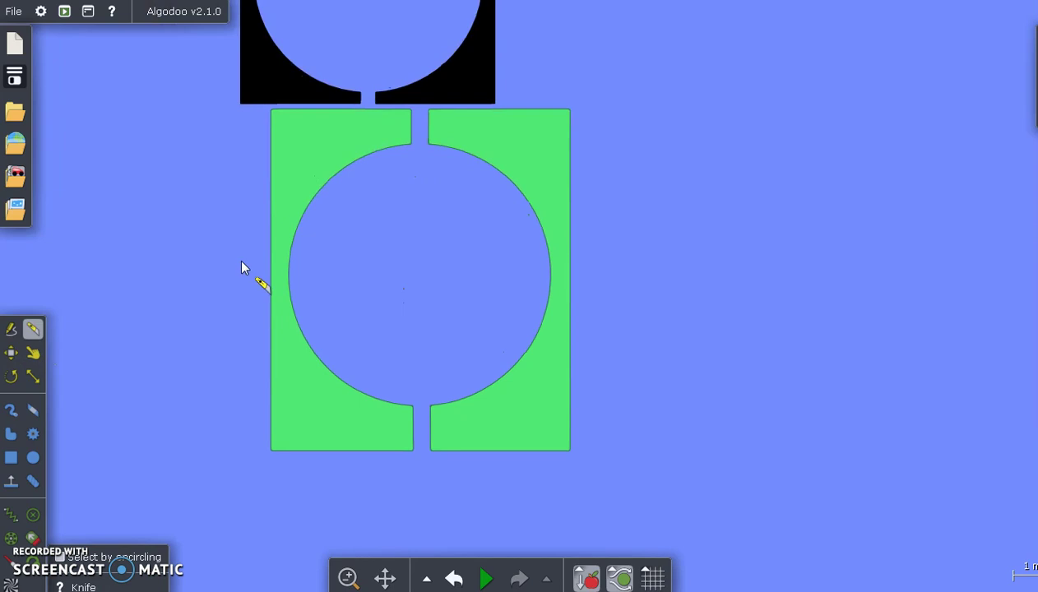
drag(244, 264, 677, 265)
drag(595, 268, 196, 244)
drag(257, 275, 663, 279)
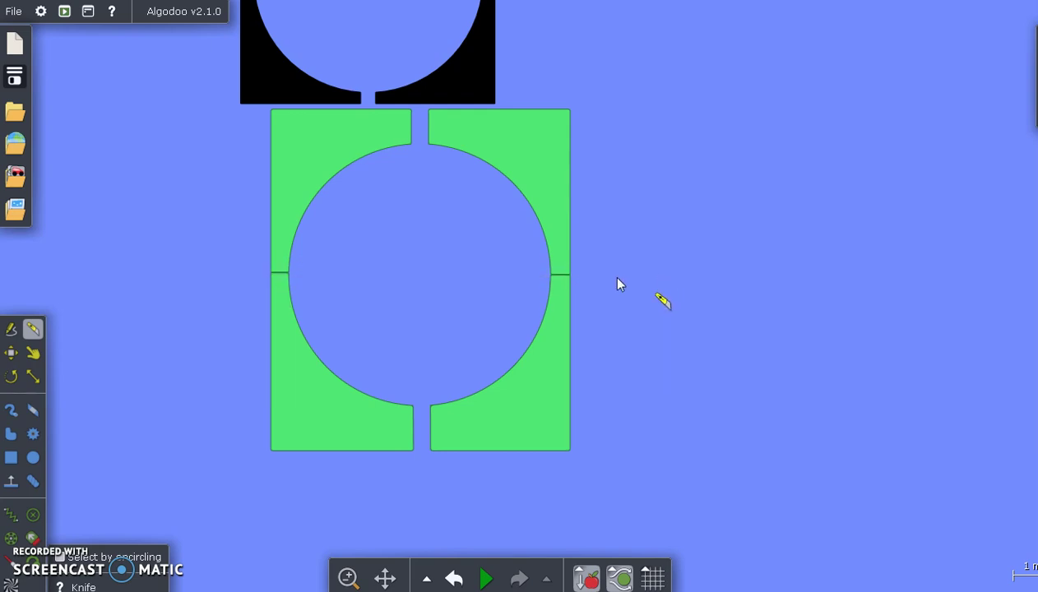
Step: Rotate the two upper green pieces -135° into a bowl beneath the black cup
click(10, 357)
drag(222, 106, 638, 277)
drag(535, 154, 413, 243)
click(415, 160)
scroll(436, 164, down, 4)
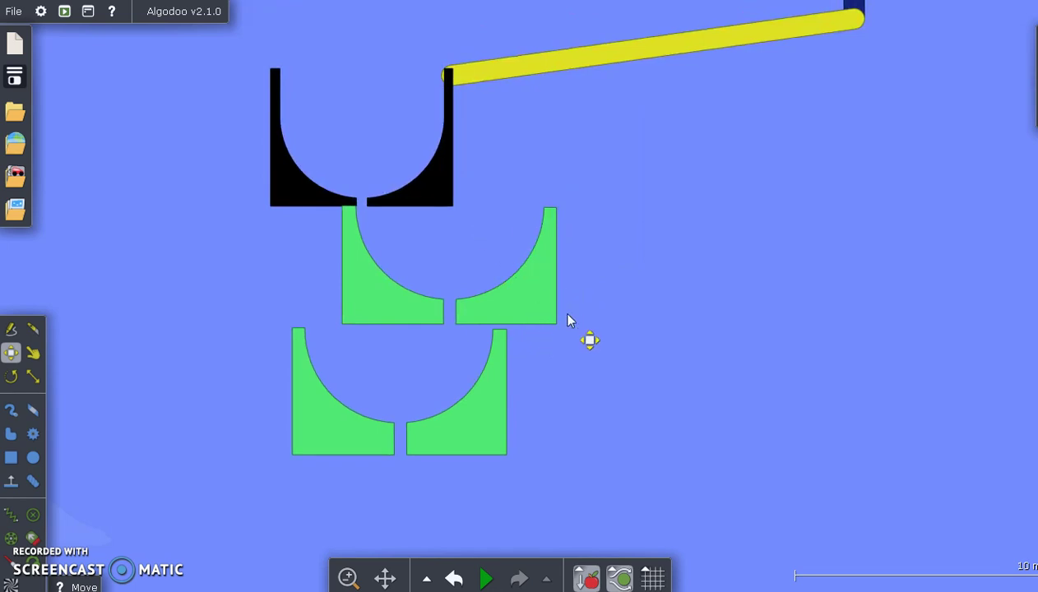
Step: Set the upper green pair's material restitution to 0.760
drag(573, 327, 332, 196)
right_click(368, 296)
mouse_move(465, 444)
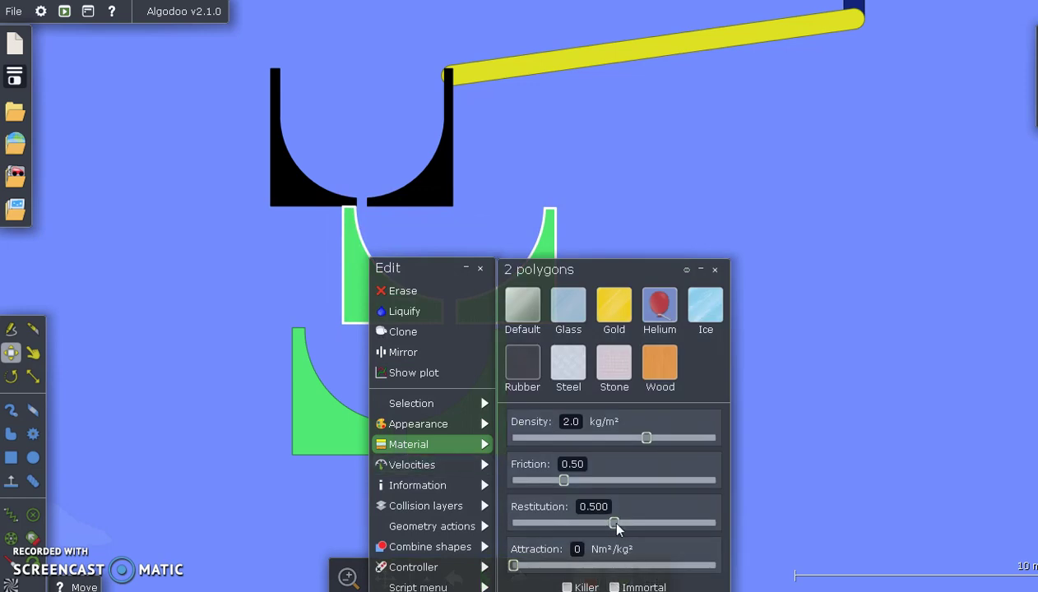
drag(616, 523, 676, 537)
click(229, 261)
Step: Delete the lower pair of green bowl pieces
scroll(497, 181, down, 2)
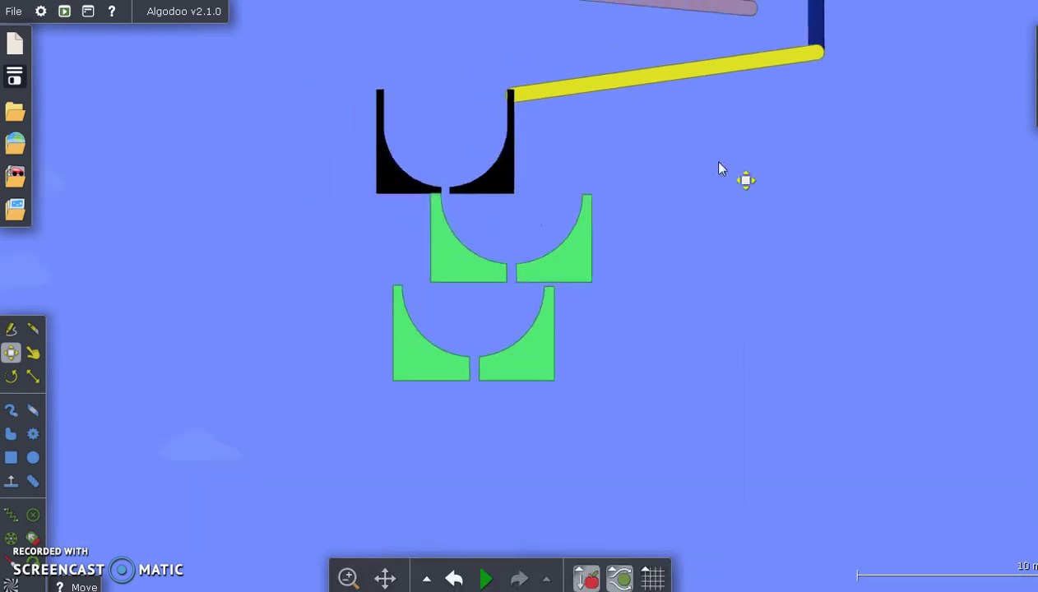
drag(717, 171, 673, 253)
scroll(440, 423, up, 3)
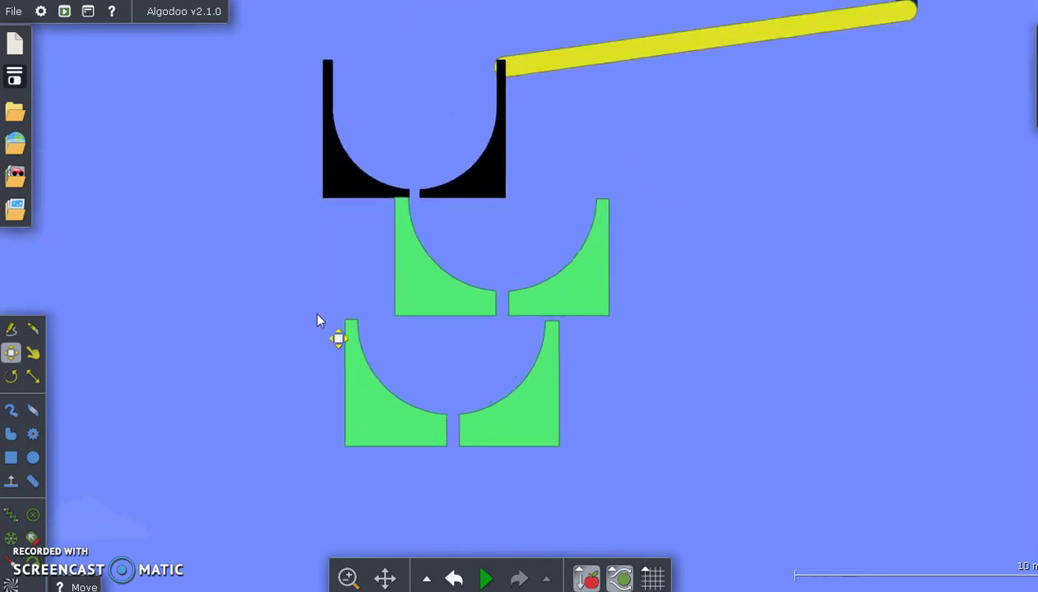
drag(317, 320, 639, 500)
right_click(518, 421)
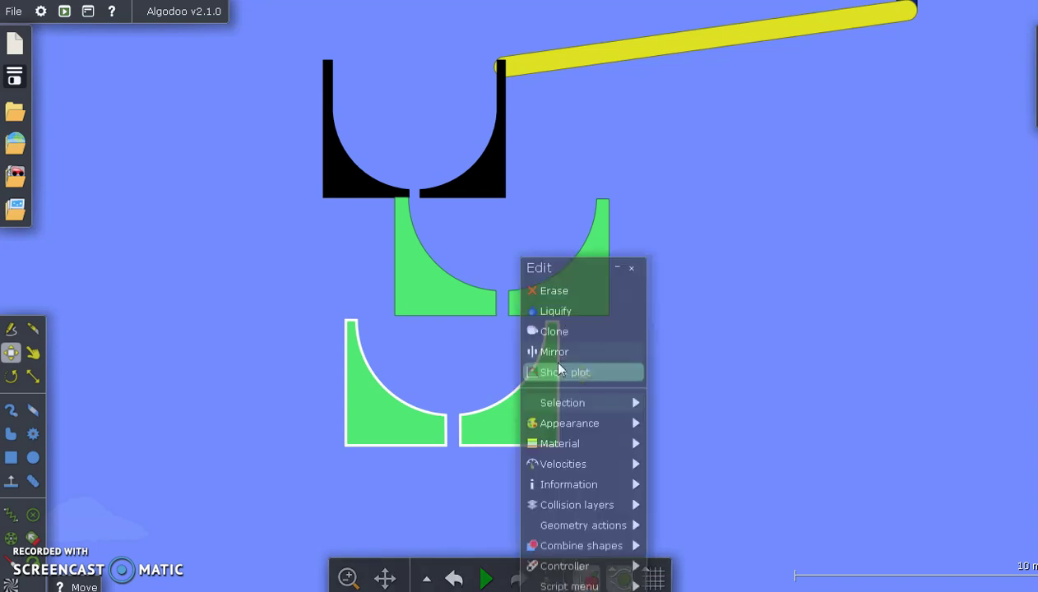
click(549, 292)
Step: Clone the upper green bowl and place the copy beneath it, shifted slightly left
drag(345, 208, 679, 349)
right_click(598, 285)
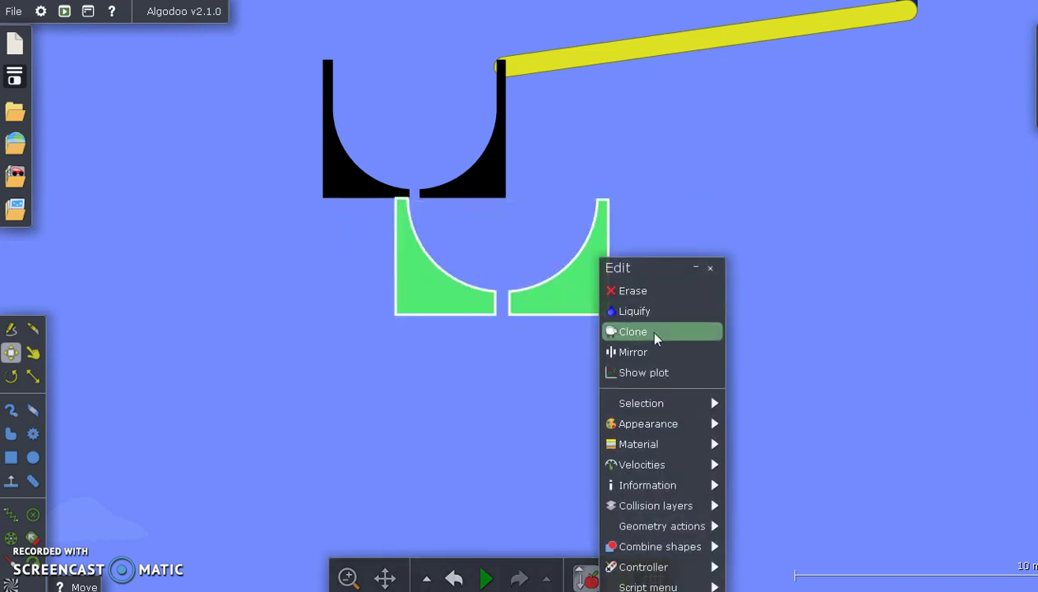
click(649, 332)
mouse_move(653, 298)
mouse_down()
mouse_move(555, 422)
mouse_move(362, 454)
mouse_move(326, 419)
mouse_up()
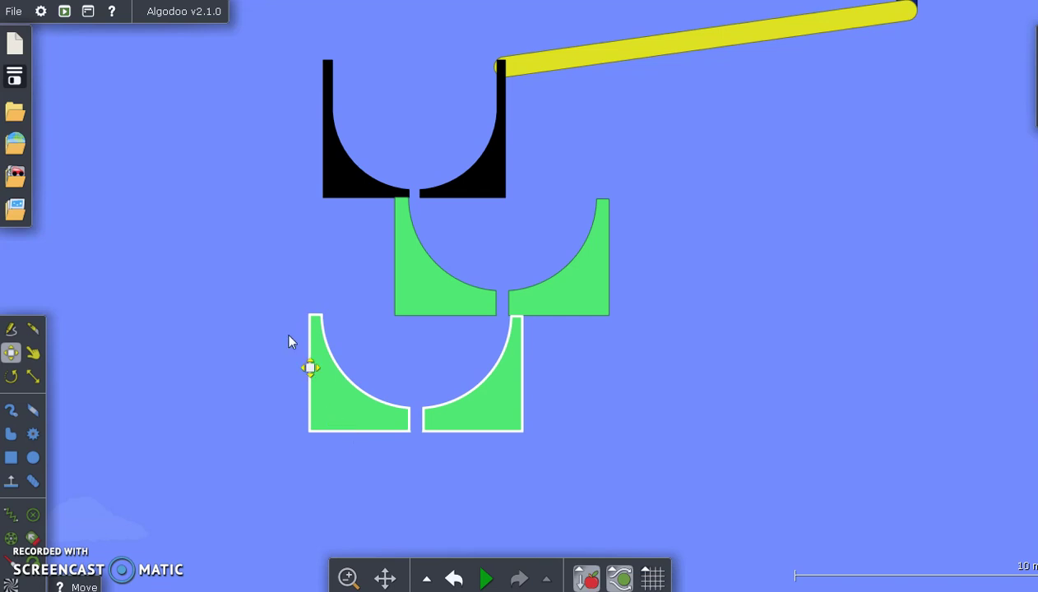
click(280, 230)
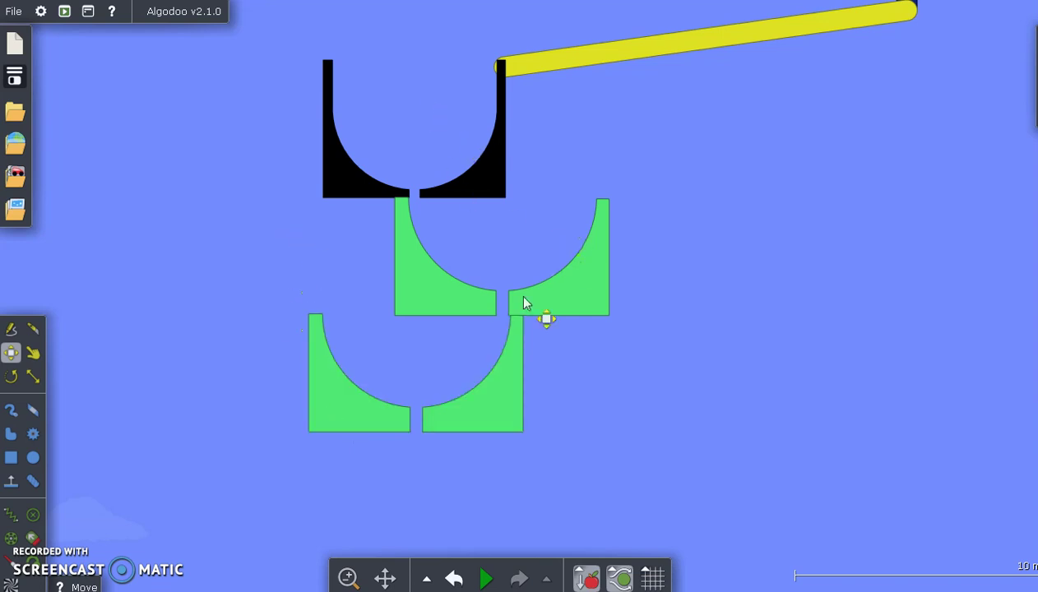
Step: Glue all four green bowl pieces to the background
drag(238, 169, 684, 455)
right_click(564, 271)
mouse_move(662, 530)
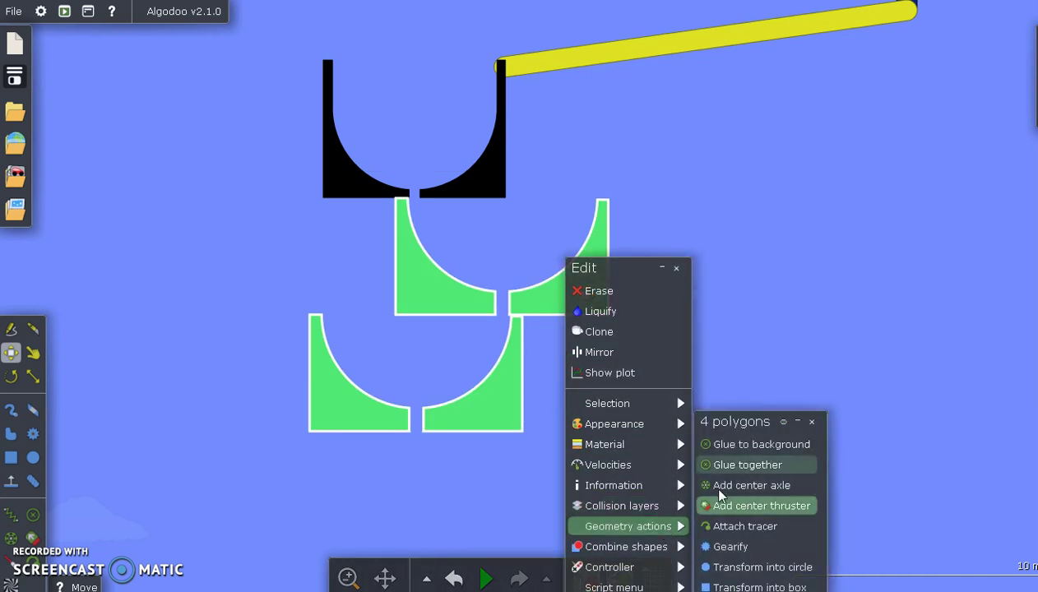
click(722, 445)
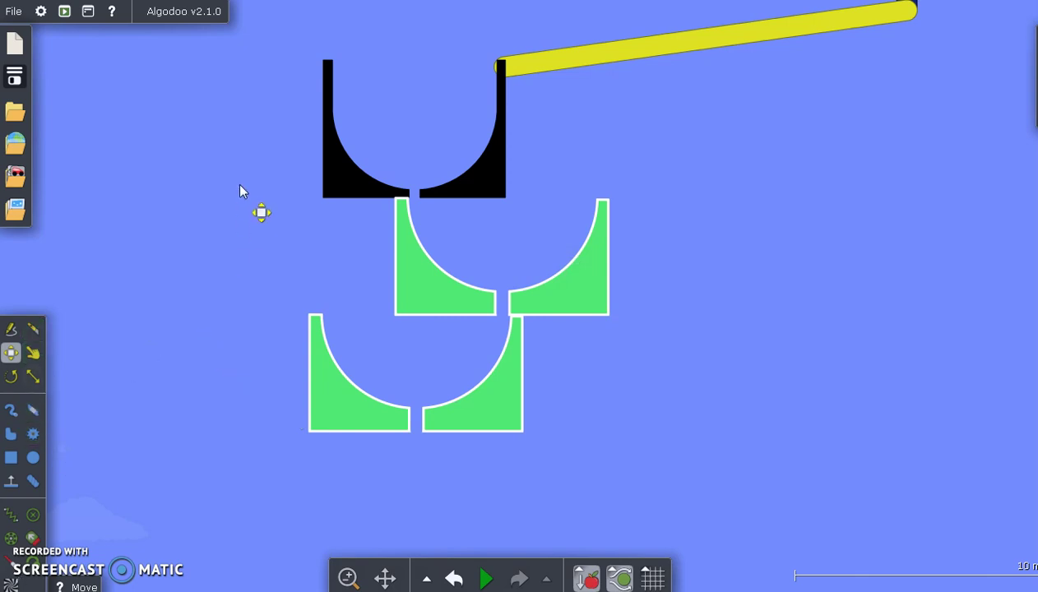
click(311, 249)
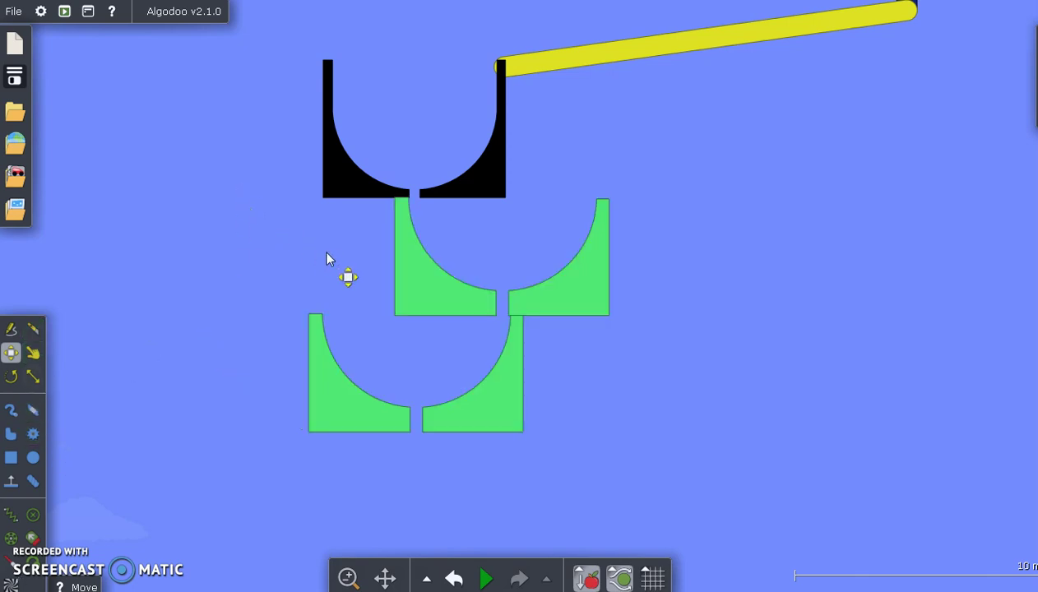
Step: Draw an olive bar at the lower bowl's left and a pink bar at the upper bowl's right
click(12, 412)
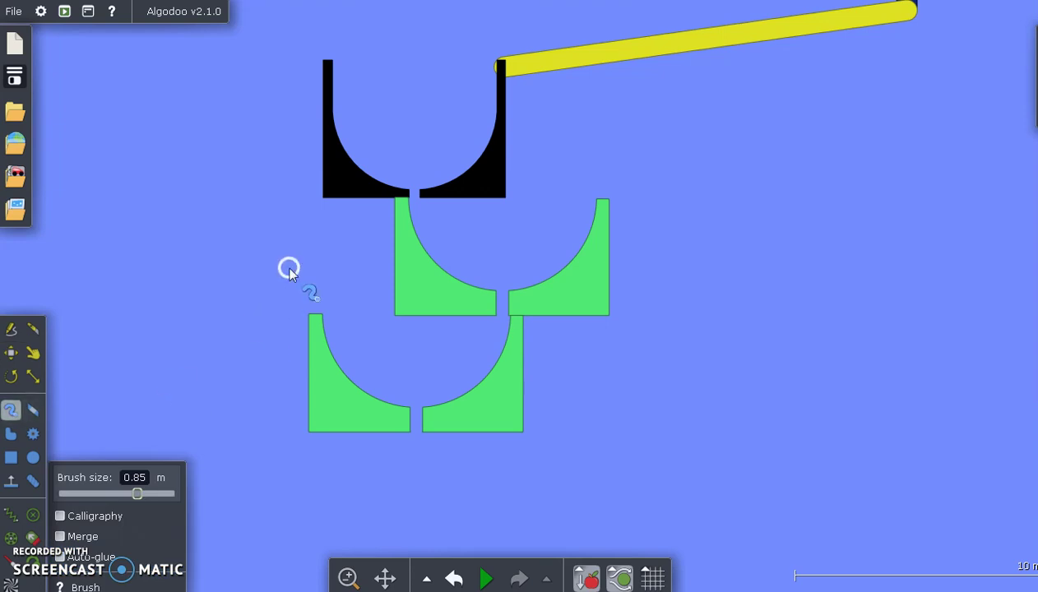
drag(308, 249, 313, 364)
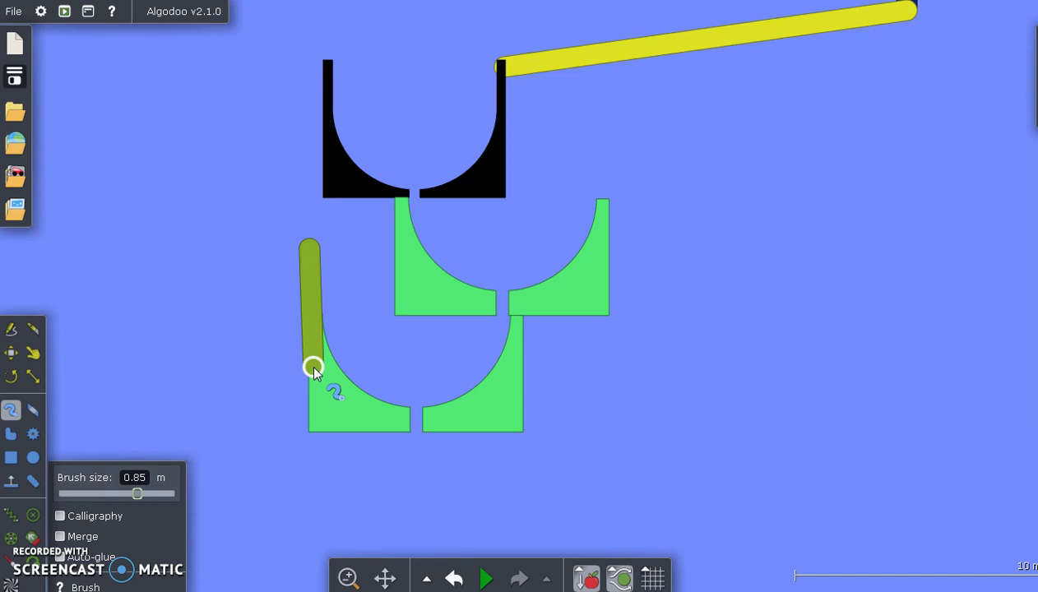
drag(613, 245, 613, 245)
Step: Glue the pink and olive bars to the background
right_click(604, 163)
mouse_move(686, 449)
click(804, 466)
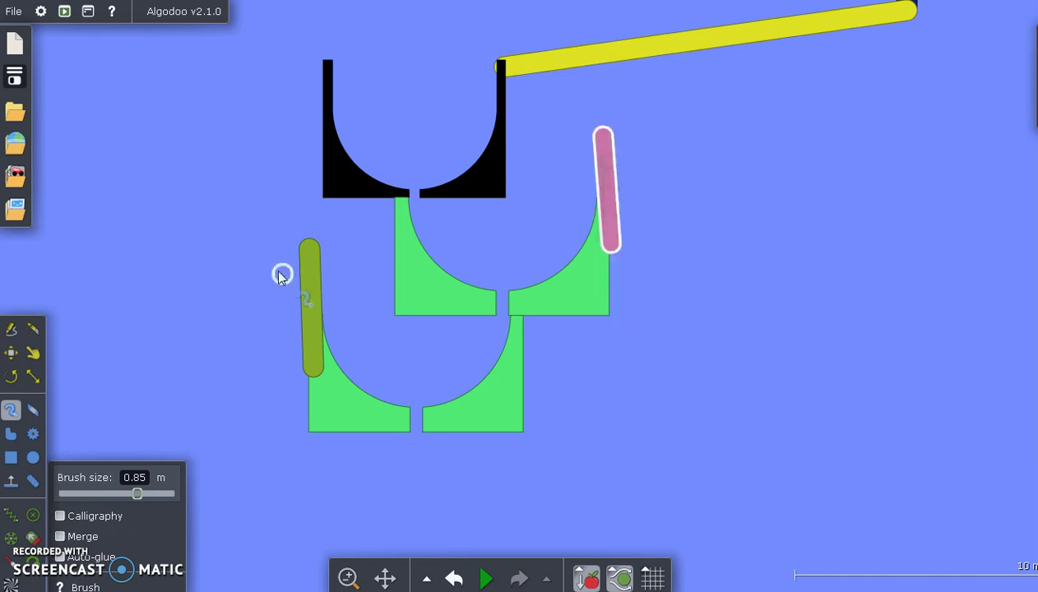
right_click(304, 247)
mouse_move(405, 528)
click(475, 463)
click(11, 352)
scroll(482, 301, down, 2)
Step: Clone the yellow plank
scroll(734, 116, down, 2)
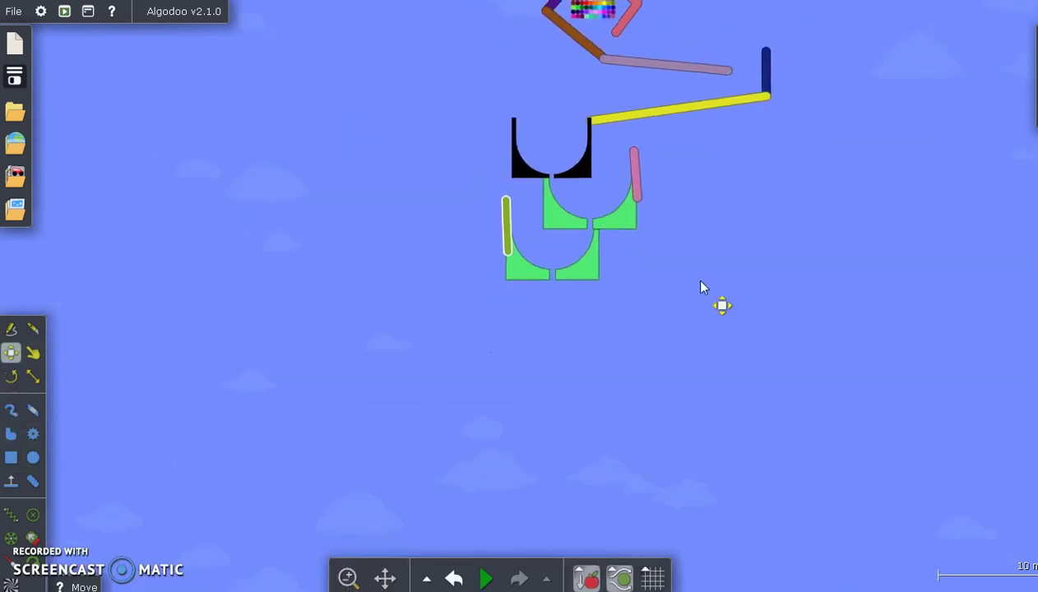
drag(669, 294, 524, 345)
click(435, 370)
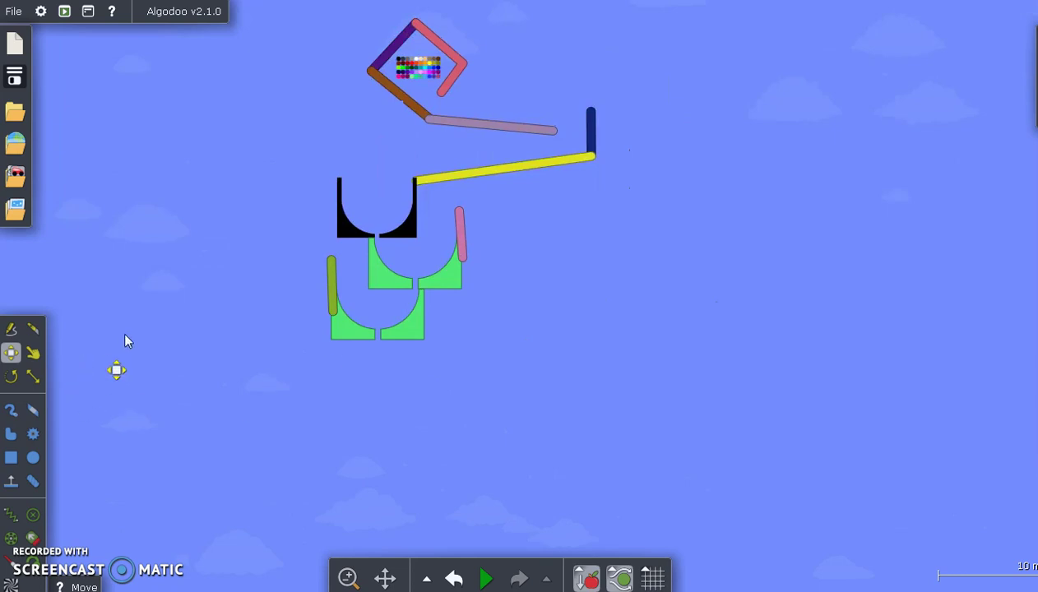
scroll(391, 382, up, 5)
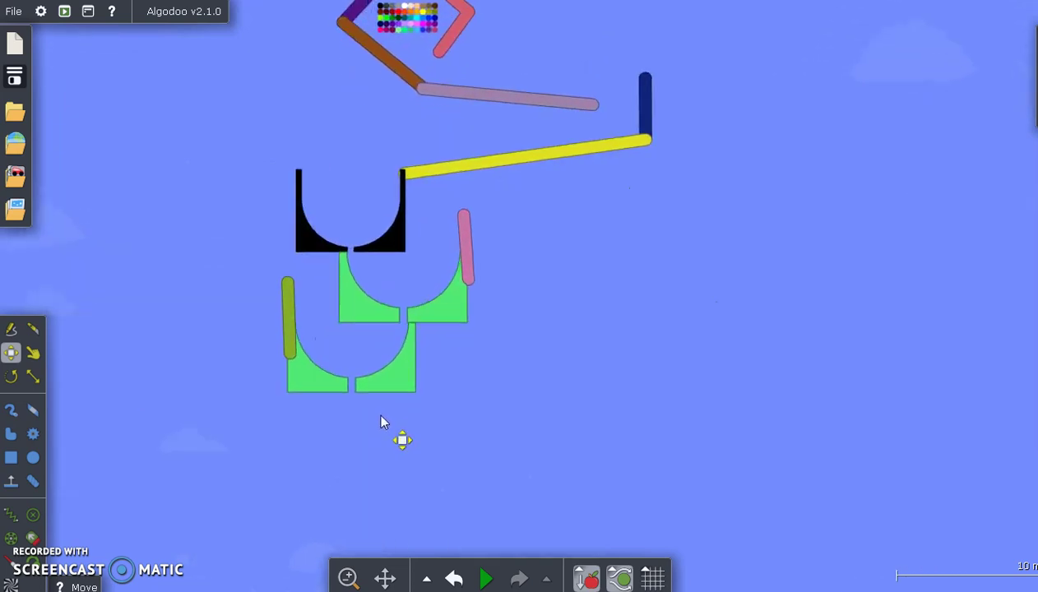
drag(380, 420, 389, 347)
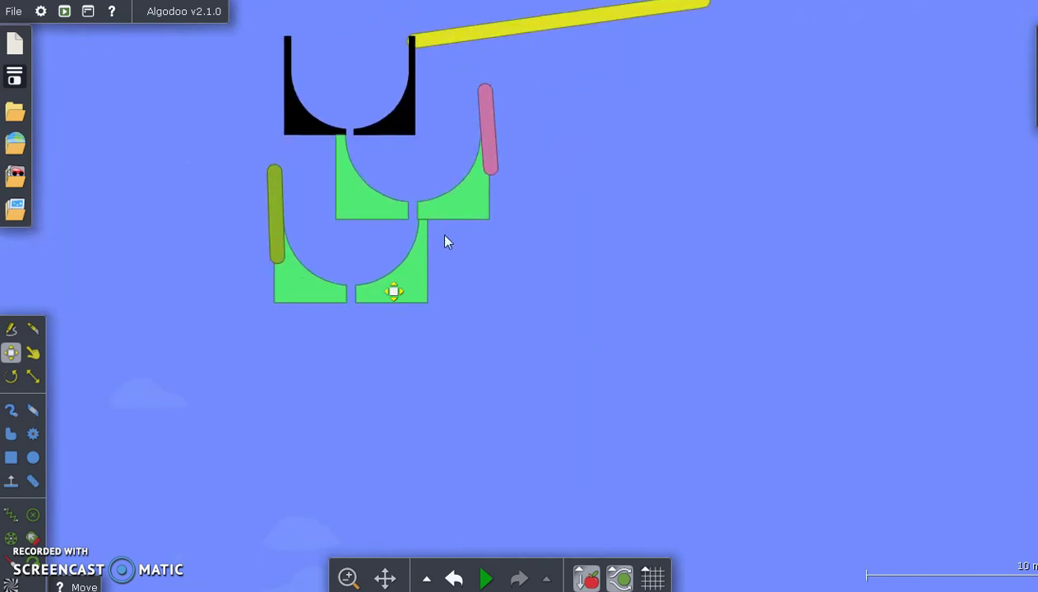
drag(576, 37, 613, 241)
scroll(608, 230, down, 3)
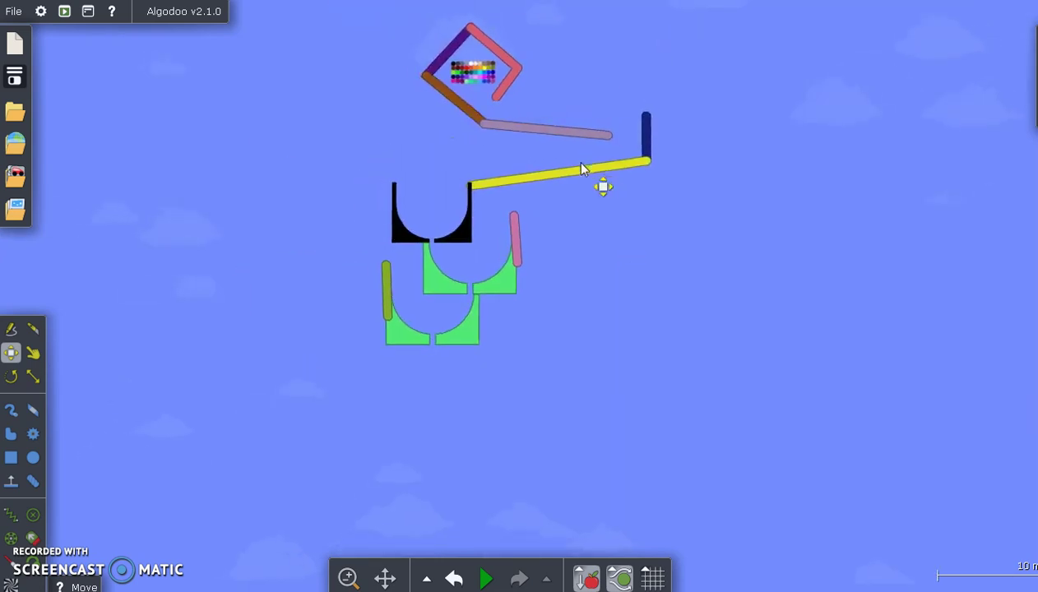
right_click(580, 176)
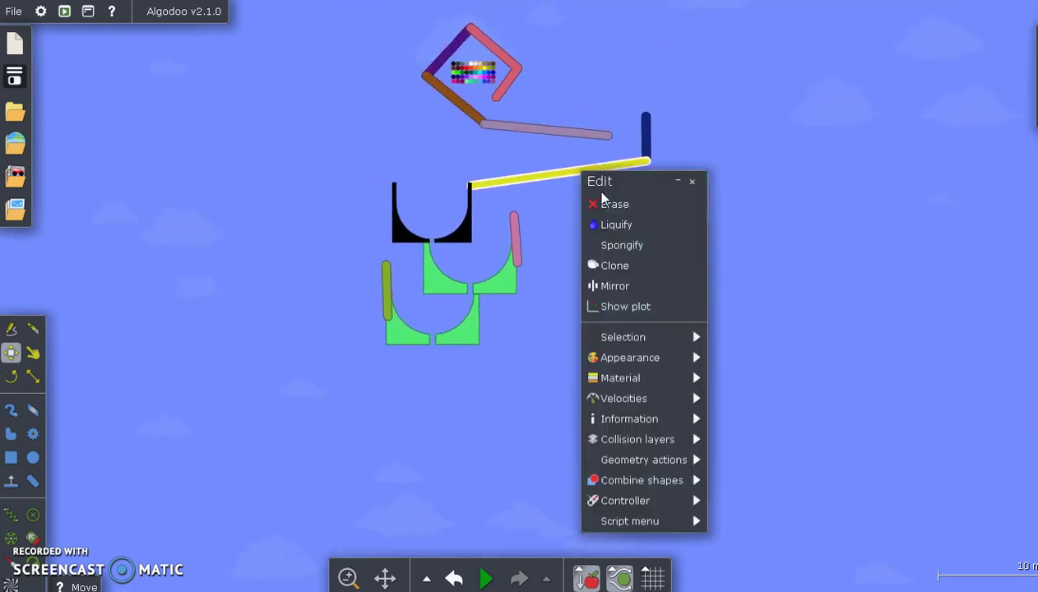
click(633, 263)
Step: Move the plank copy under the lower green bowl, sloping down-right at about 29°
mouse_move(685, 189)
mouse_down()
mouse_move(481, 406)
mouse_move(371, 392)
mouse_move(450, 376)
mouse_move(430, 340)
mouse_move(446, 330)
mouse_move(395, 314)
mouse_up()
drag(529, 364, 474, 383)
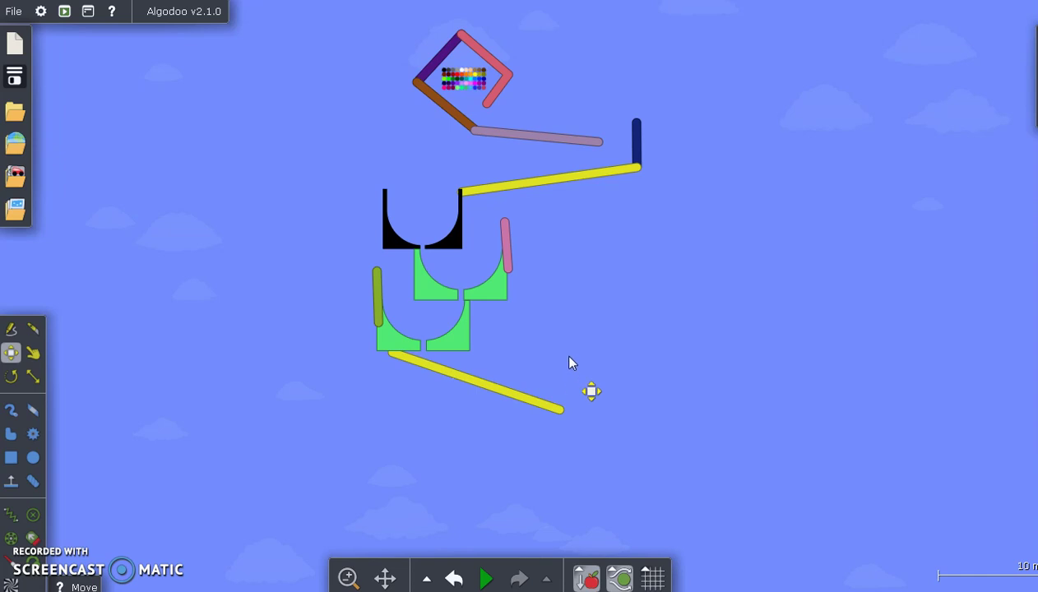
drag(565, 350, 533, 250)
scroll(533, 254, up, 3)
drag(605, 258, 528, 295)
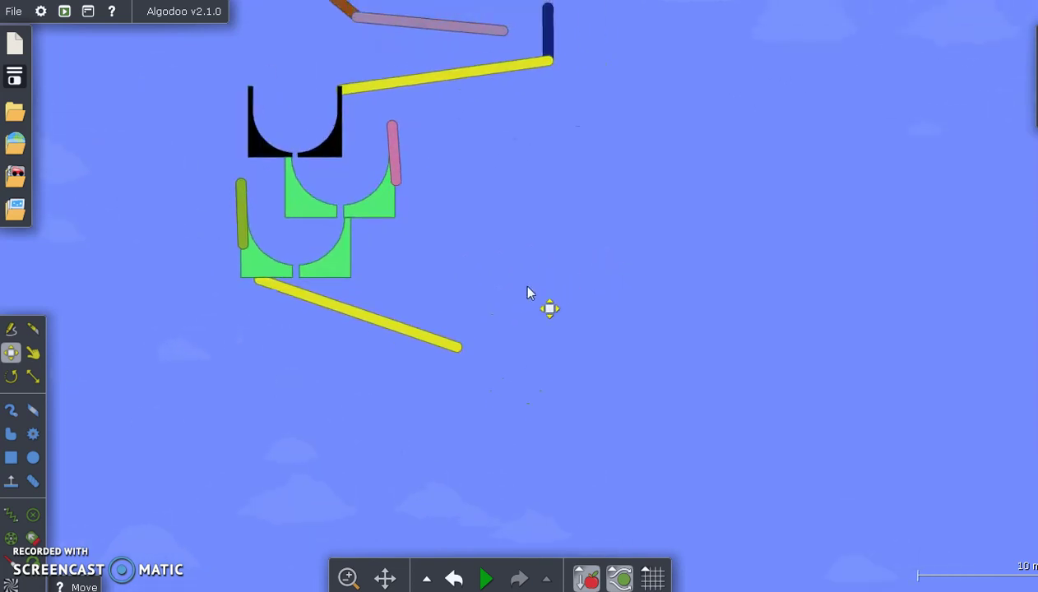
Step: Create a 7-tooth gear at the yellow ramp's lower end
click(35, 434)
scroll(484, 365, up, 4)
scroll(346, 360, down, 5)
scroll(345, 360, up, 2)
drag(322, 380, 336, 392)
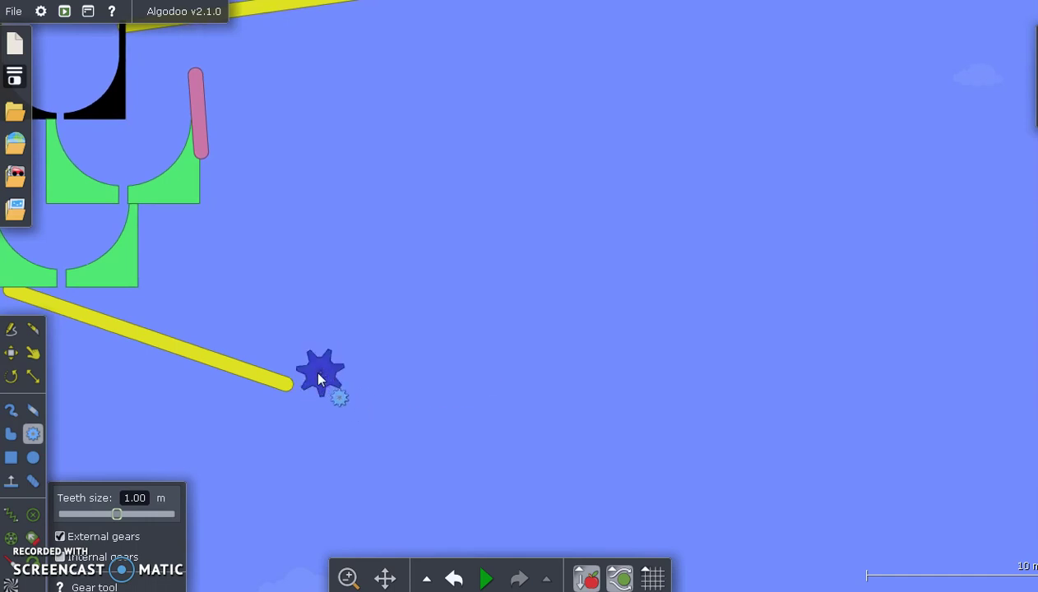
Step: Turn on the gear's axle motor at 26 rpm and shift the gear down-right
right_click(313, 370)
mouse_move(410, 462)
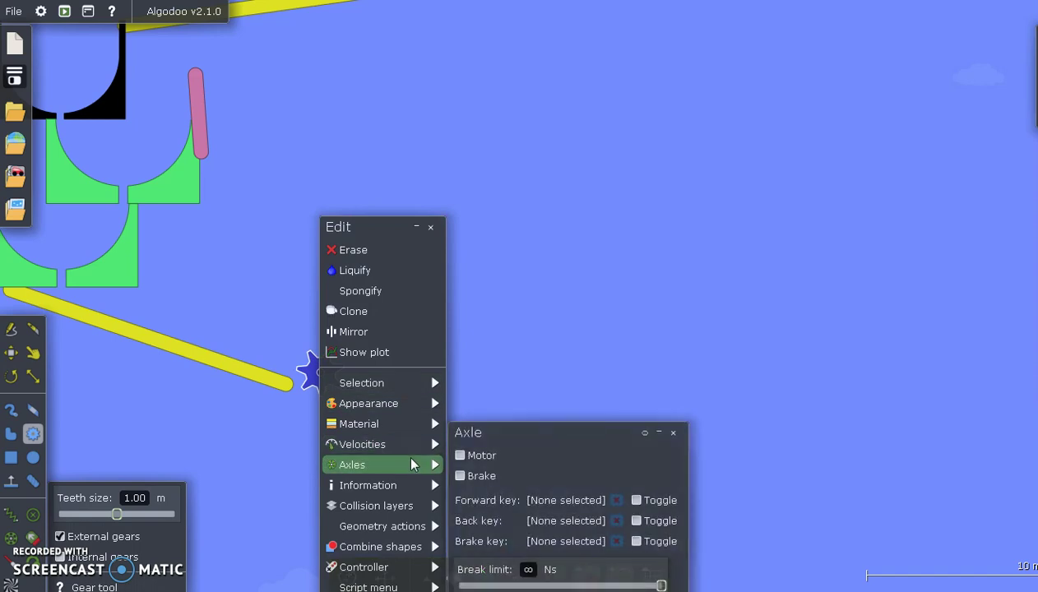
click(494, 449)
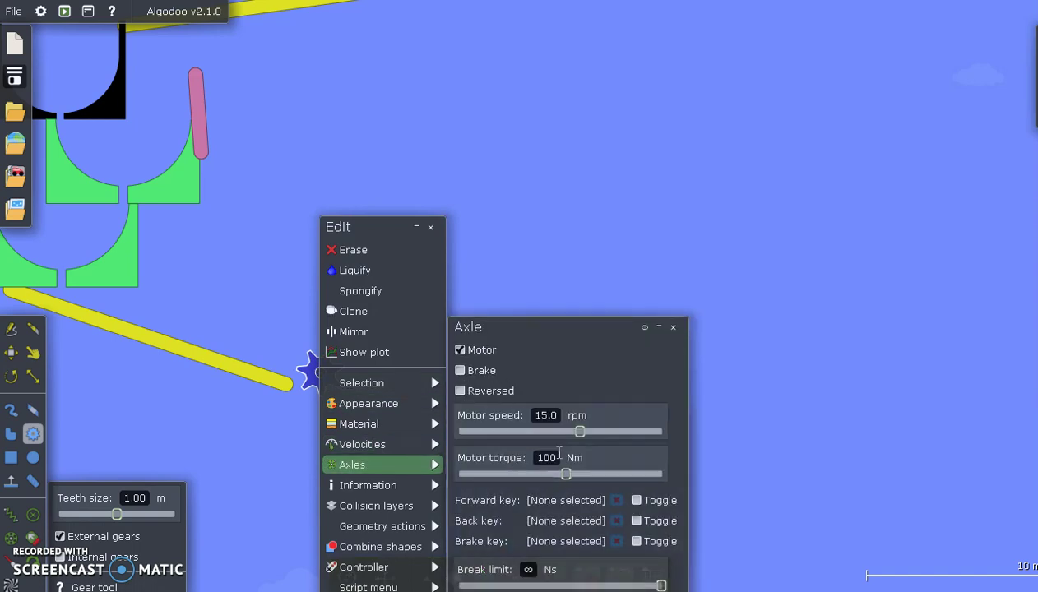
drag(580, 438, 594, 438)
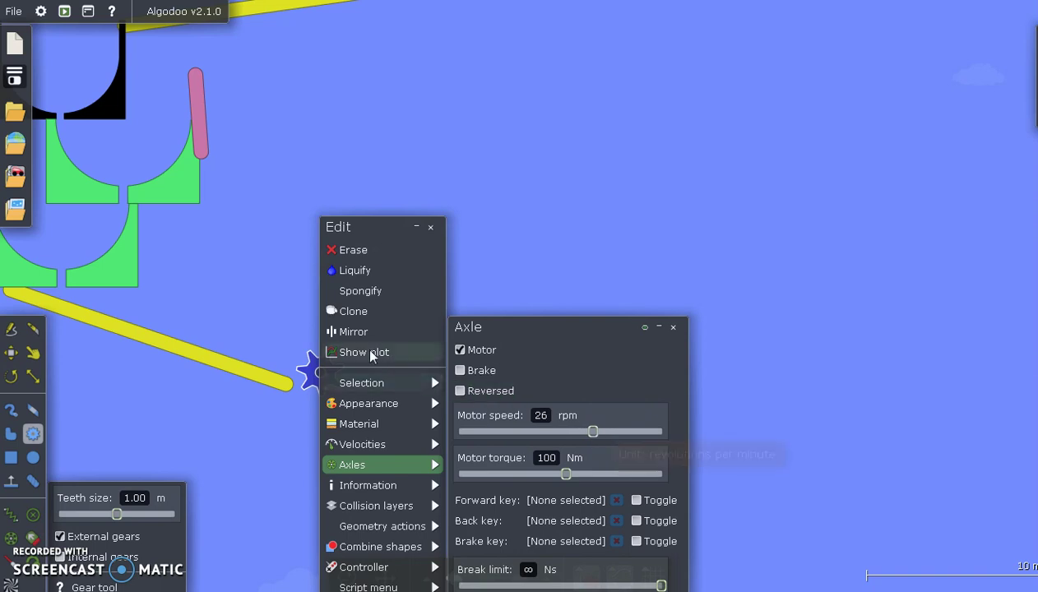
click(282, 312)
click(11, 353)
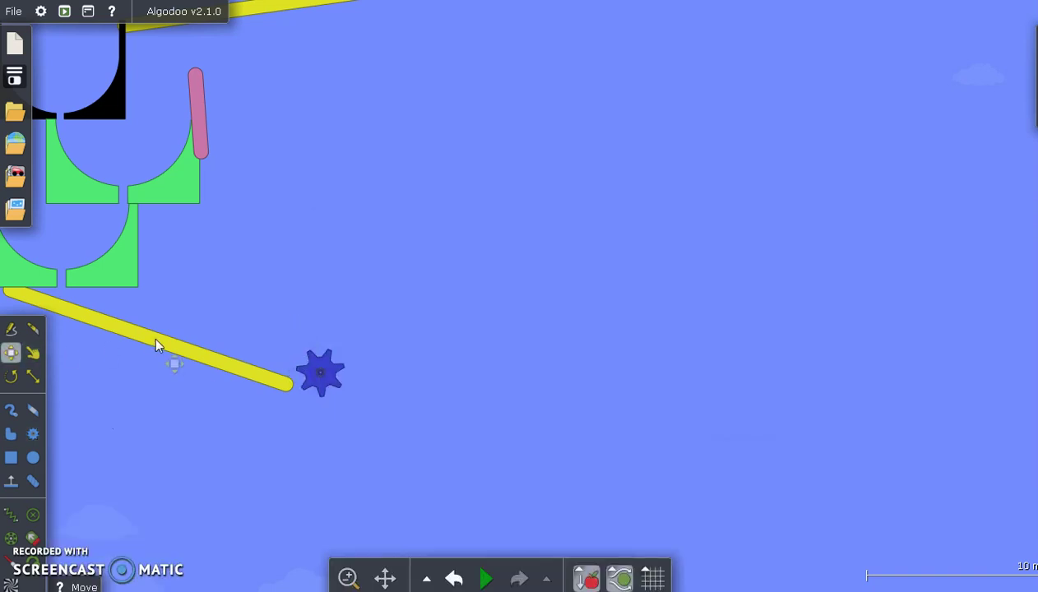
drag(275, 342, 339, 406)
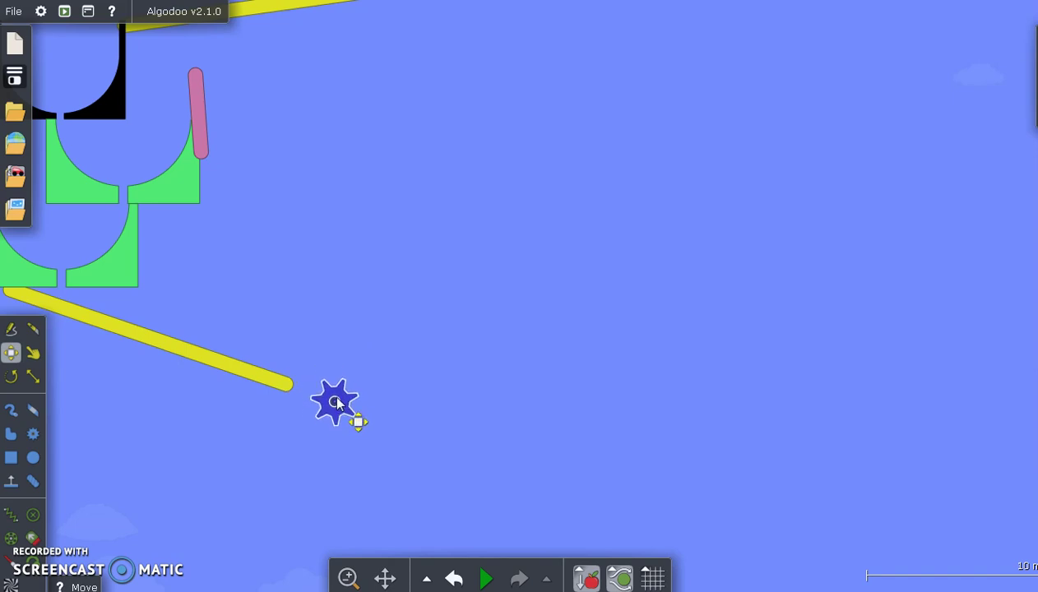
Step: Clone the gear to make a second gear beside it
right_click(337, 403)
click(388, 313)
right_click(402, 403)
mouse_move(484, 474)
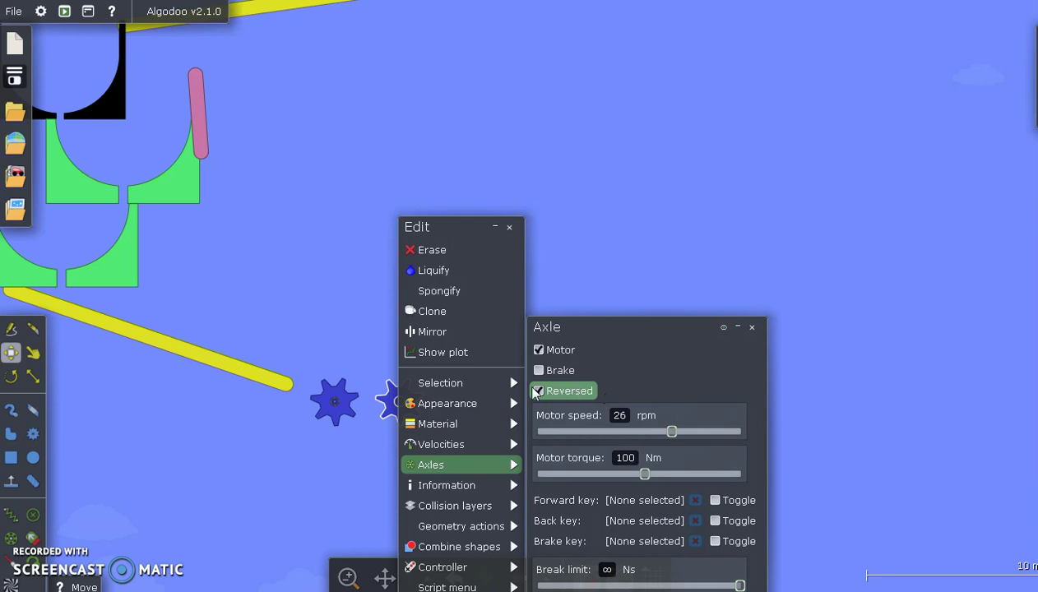
click(295, 325)
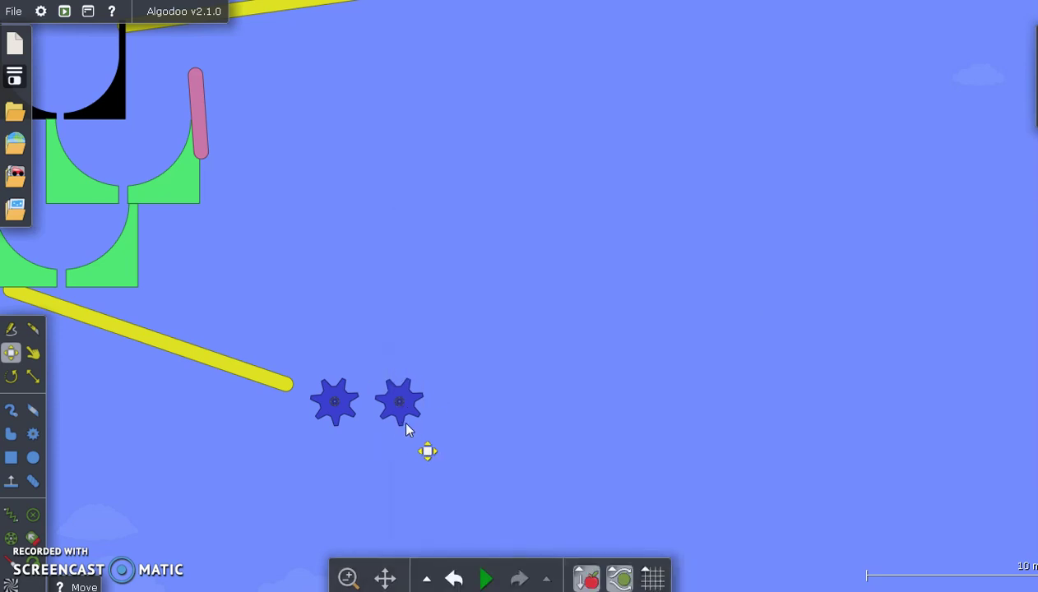
drag(324, 365, 462, 404)
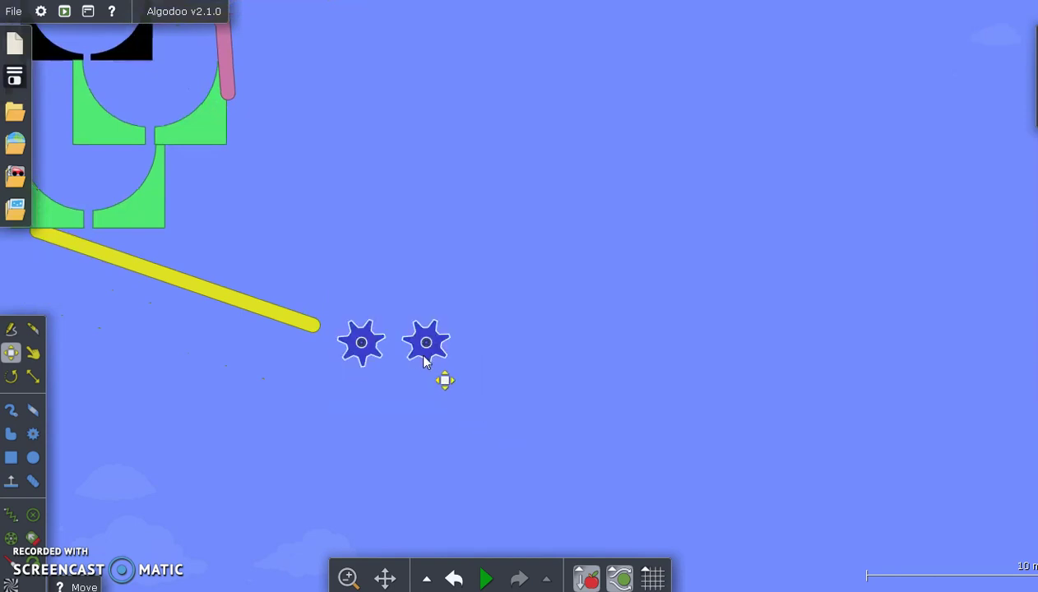
Step: Mirror the gear pair into a second row and add two more gears rotated 180°
right_click(425, 361)
click(475, 308)
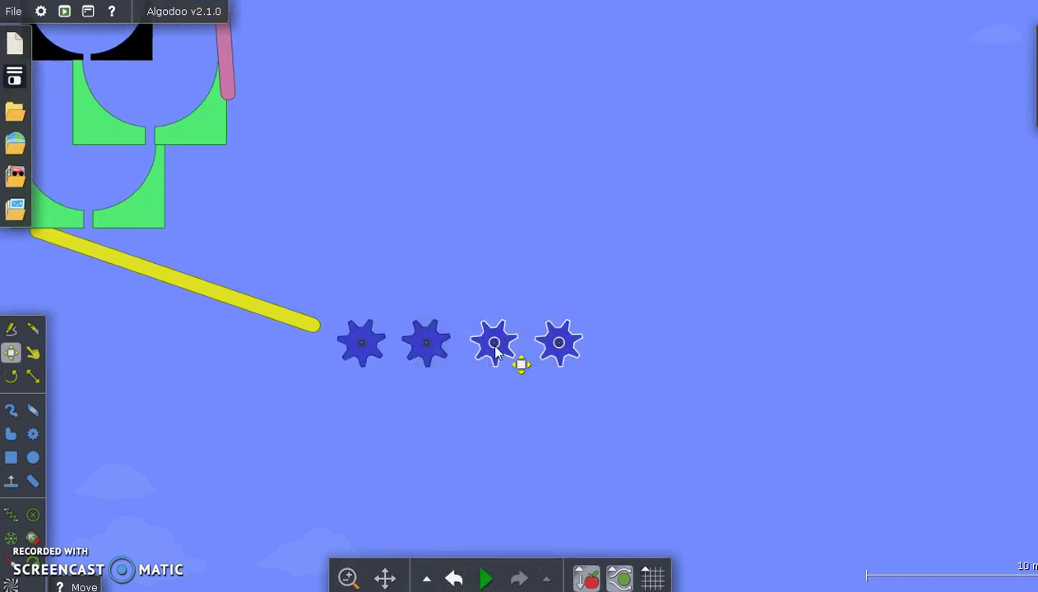
drag(494, 351, 324, 416)
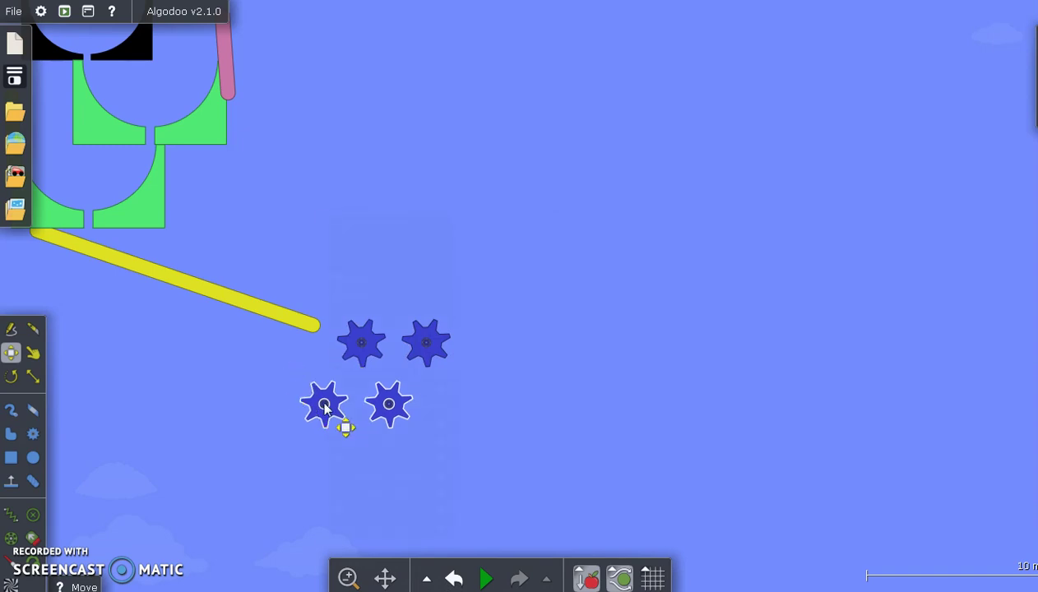
right_click(336, 411)
click(368, 308)
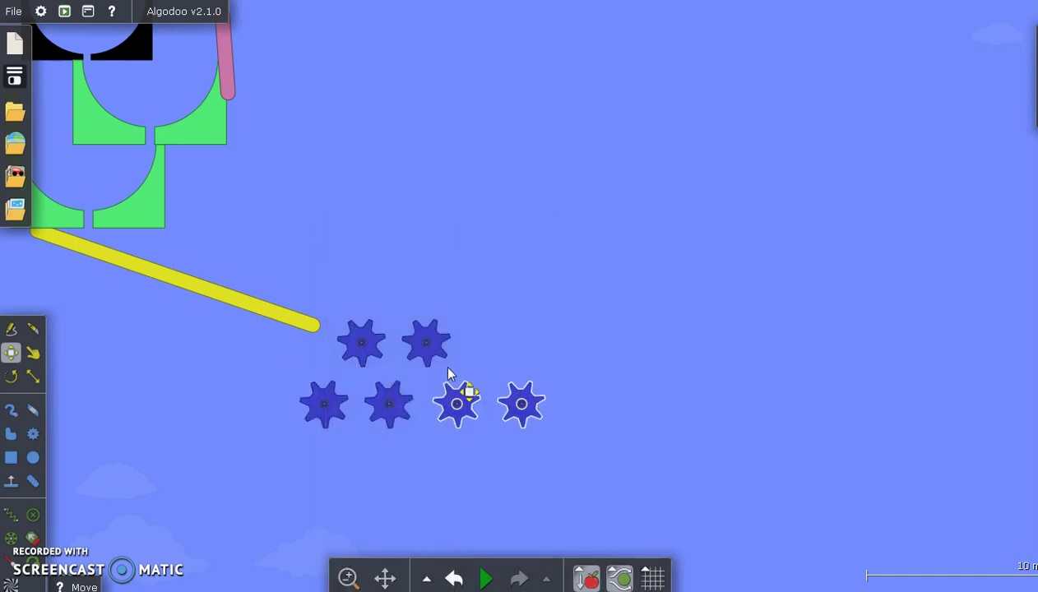
drag(458, 411, 555, 409)
click(504, 291)
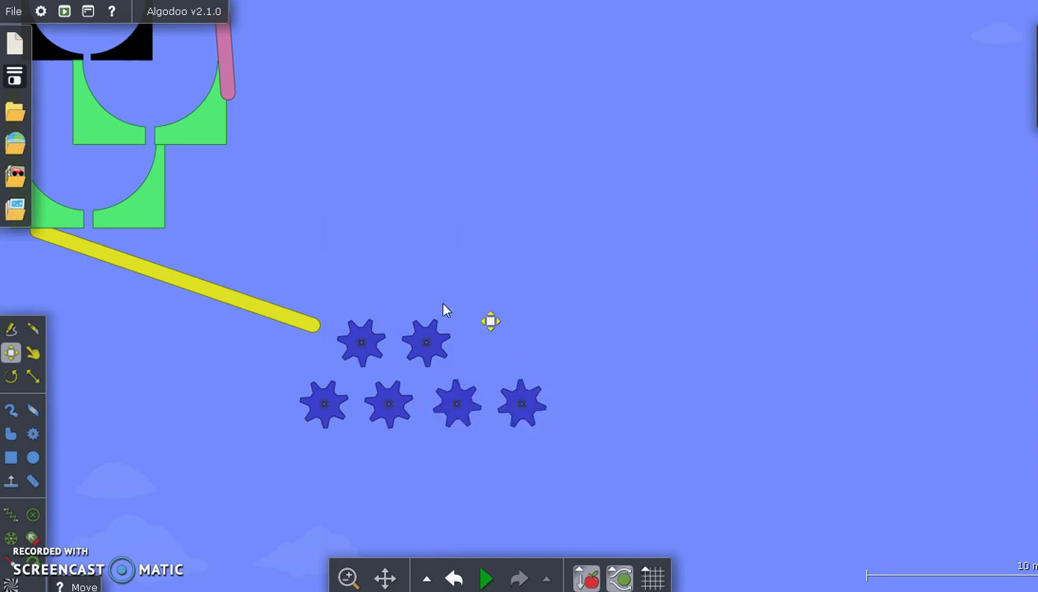
Step: Clone the upper-right gear to complete a top row of three
right_click(425, 337)
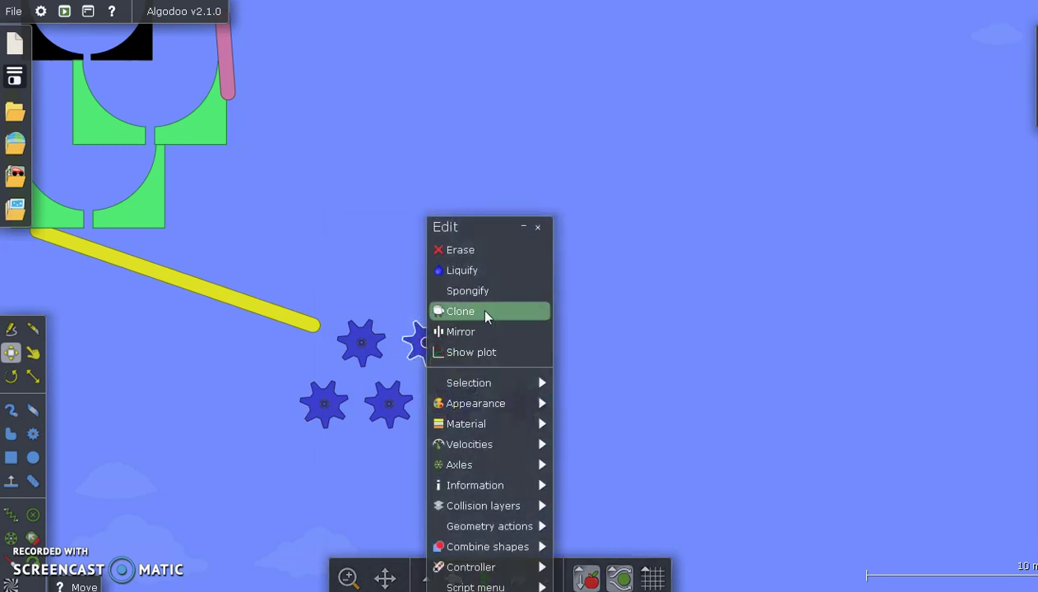
click(464, 310)
click(495, 359)
click(536, 353)
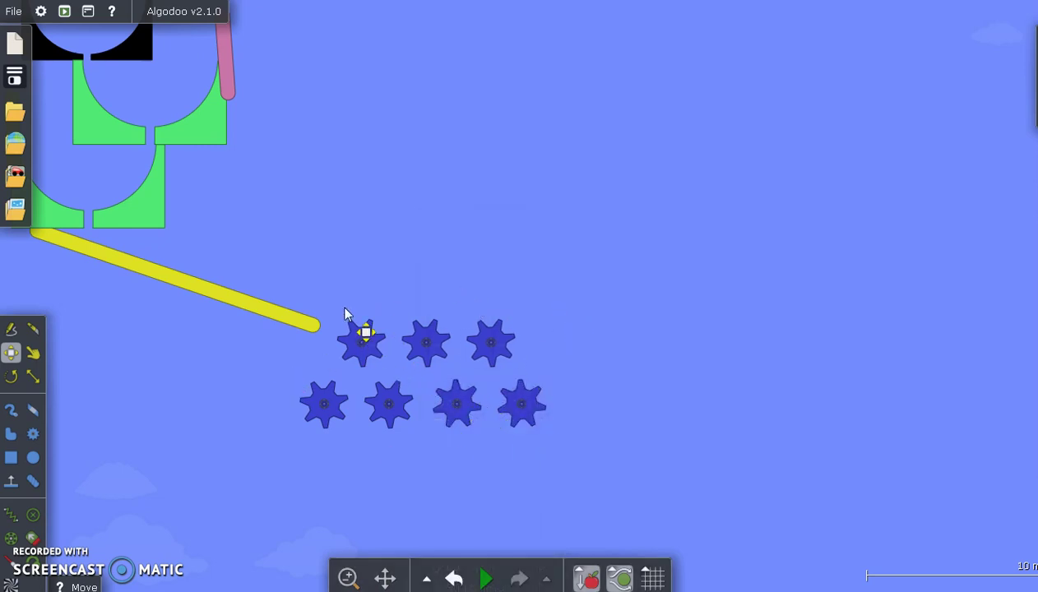
Step: Clone the top row of three gears and rotate it 180° into a bottom row
mouse_move(334, 296)
mouse_down()
mouse_move(496, 371)
mouse_move(523, 371)
mouse_up()
right_click(491, 342)
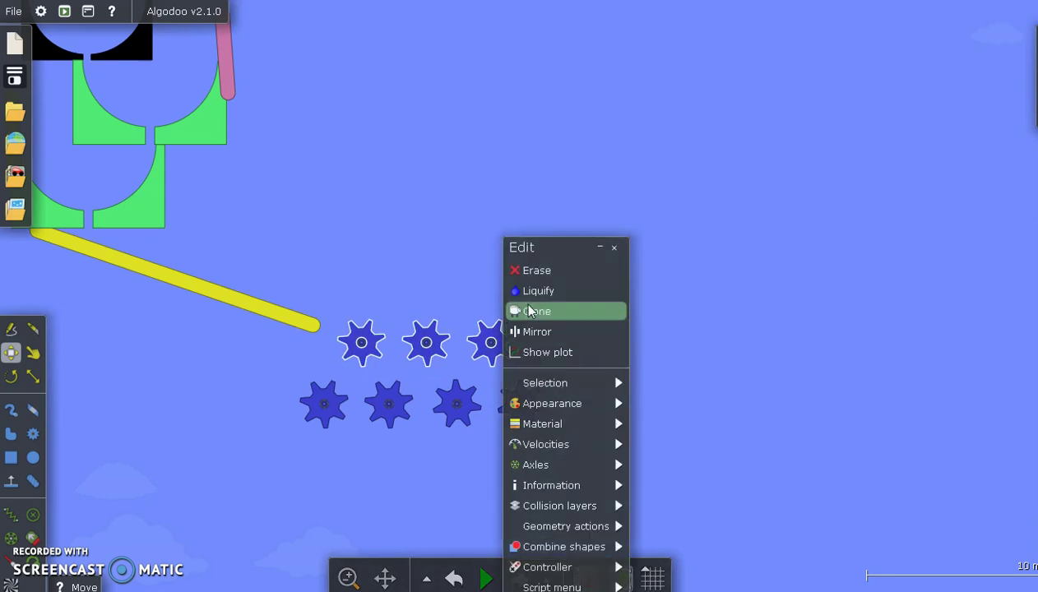
click(529, 310)
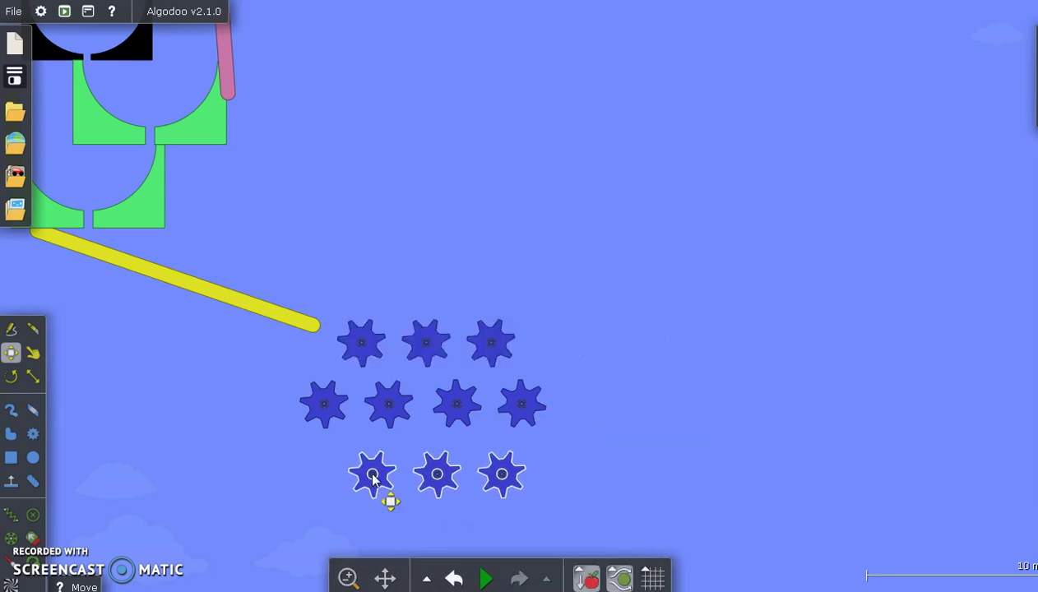
mouse_move(365, 470)
mouse_down()
mouse_move(490, 490)
mouse_move(511, 470)
mouse_up()
click(609, 361)
Step: Clone the yellow ramp and stand the copy upright as a wall right of the gears
scroll(604, 363, down, 3)
drag(590, 372, 580, 409)
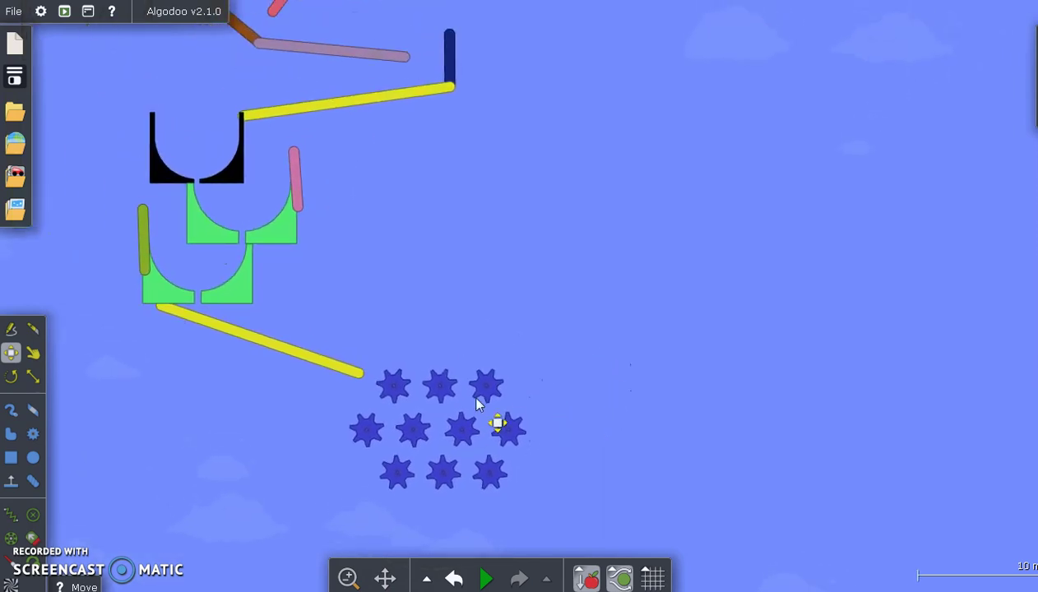
right_click(370, 111)
right_click(339, 103)
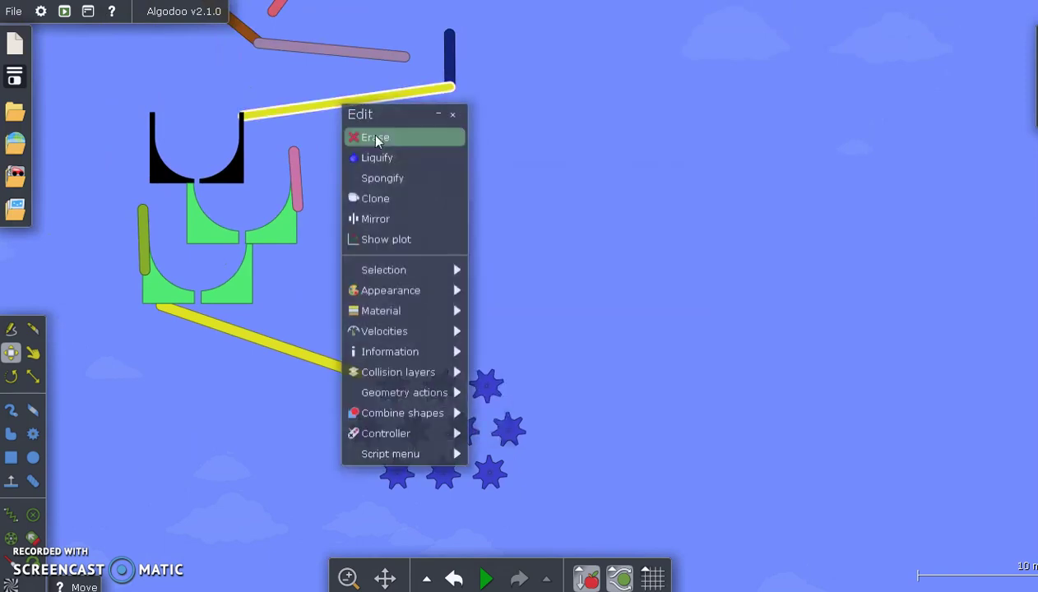
click(398, 198)
mouse_move(500, 130)
mouse_down()
mouse_move(477, 280)
mouse_move(565, 211)
mouse_move(582, 230)
mouse_move(580, 416)
mouse_move(576, 237)
mouse_move(557, 367)
mouse_up()
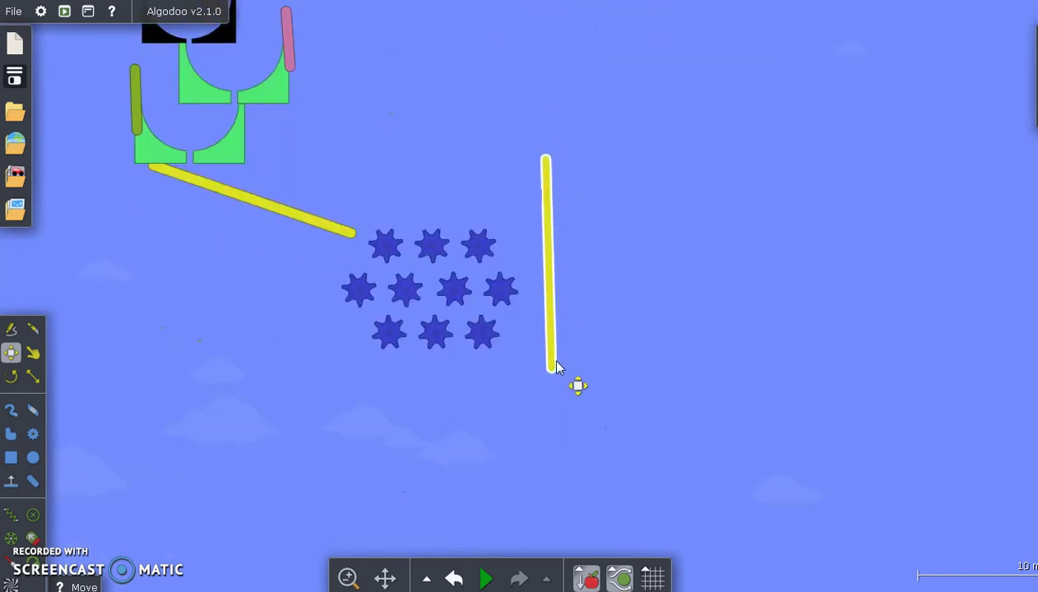
Step: Clone the upright bar and lay the copy nearly flat as a bottom plank
right_click(549, 245)
click(607, 334)
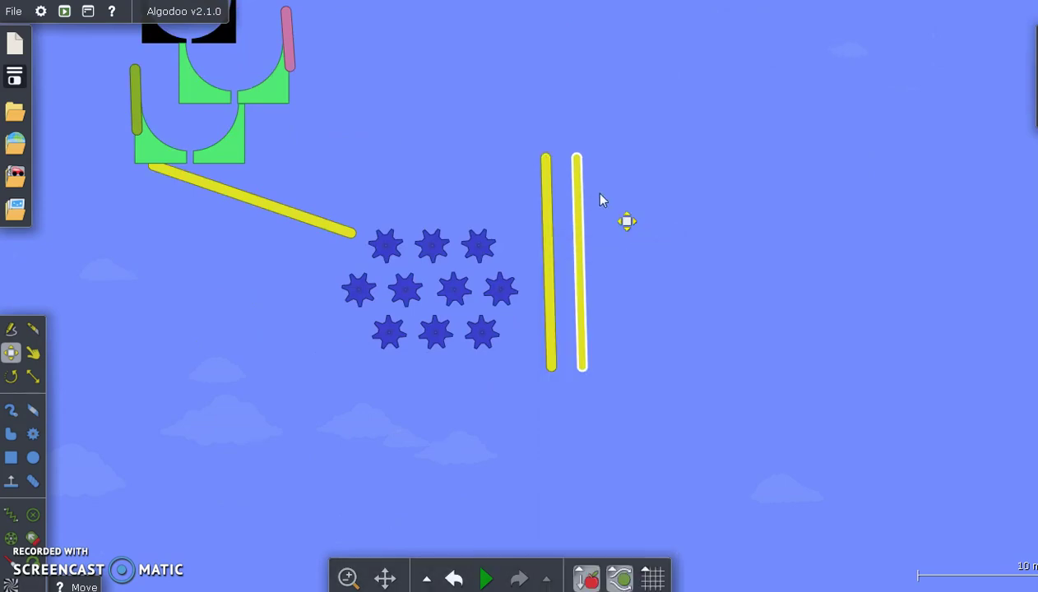
mouse_move(584, 174)
mouse_down()
mouse_move(637, 268)
mouse_move(493, 395)
mouse_move(551, 384)
mouse_move(542, 382)
mouse_up()
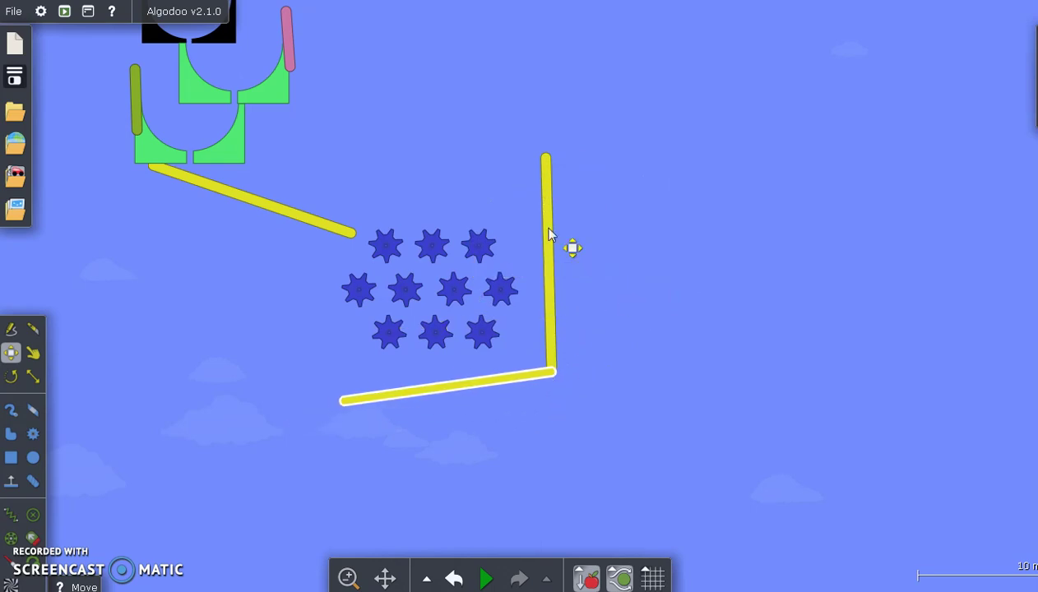
Step: Clone the bottom plank and place the copy as a top plank atop the upright wall
right_click(493, 378)
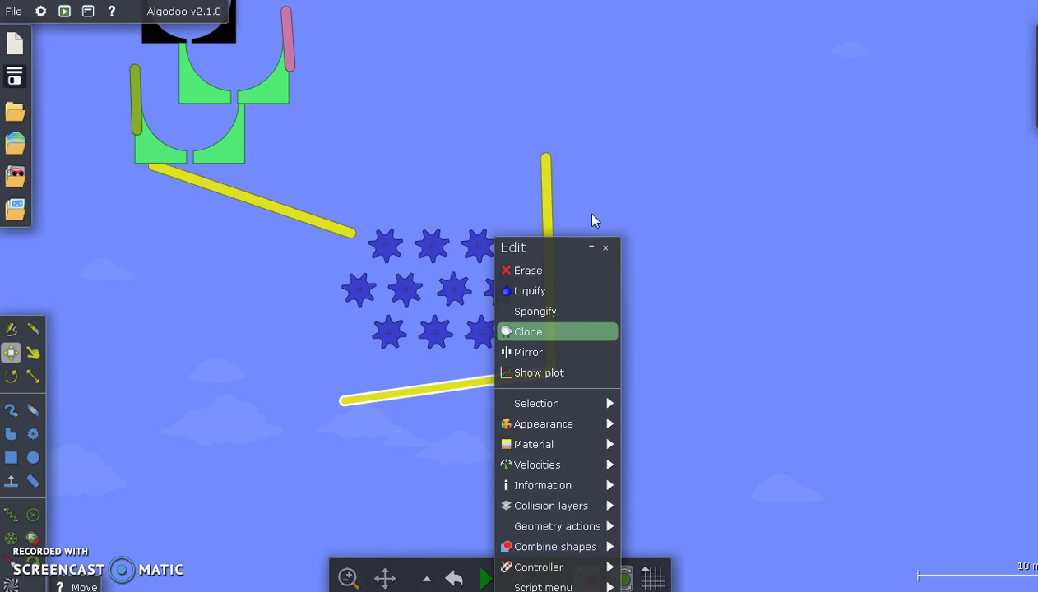
click(575, 332)
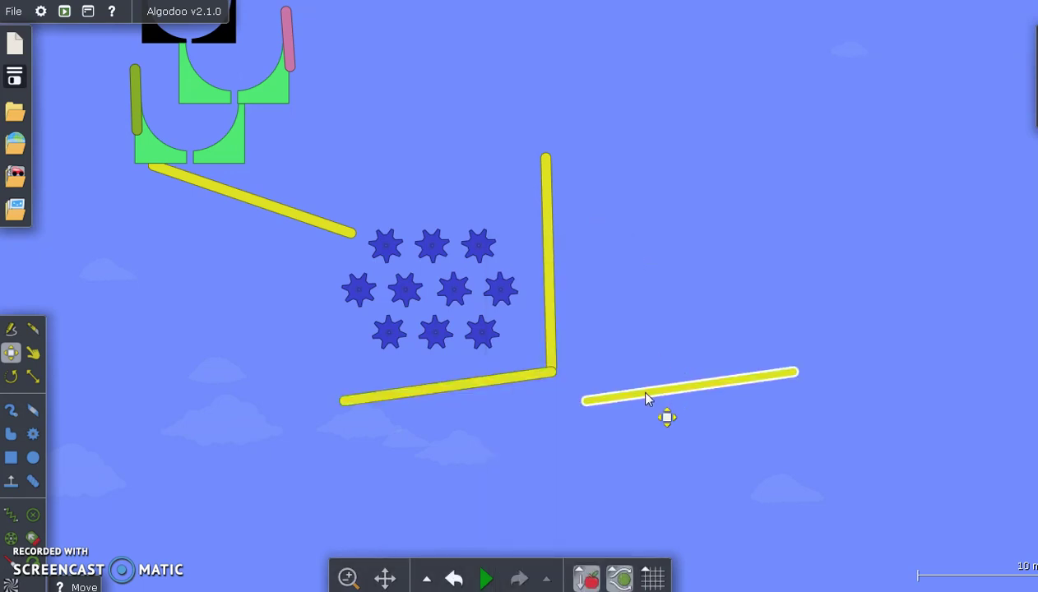
mouse_move(795, 380)
mouse_down()
mouse_move(810, 411)
mouse_move(795, 401)
mouse_up()
drag(710, 396, 473, 149)
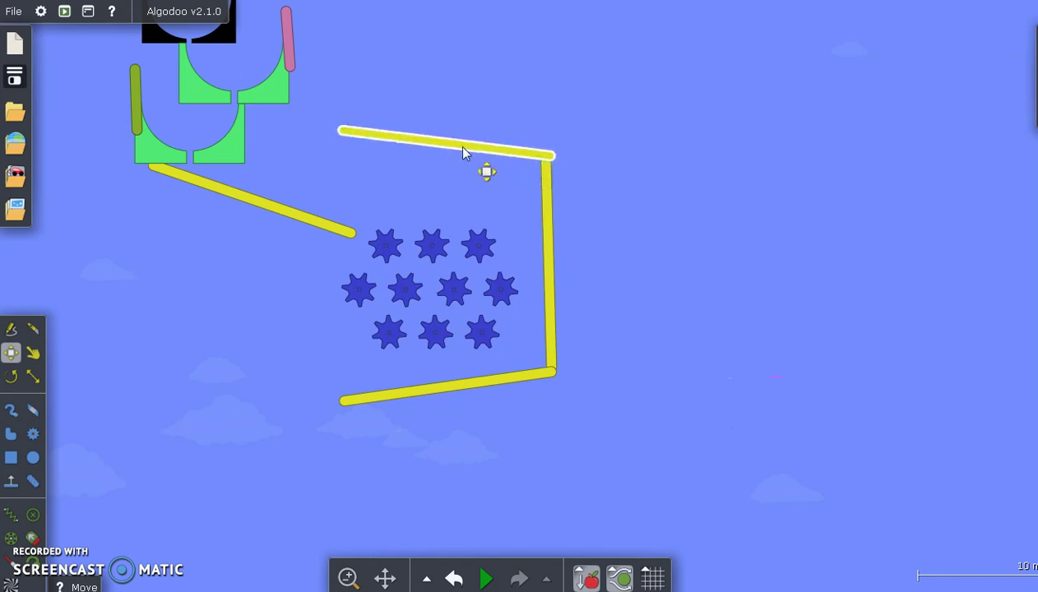
drag(461, 152, 462, 150)
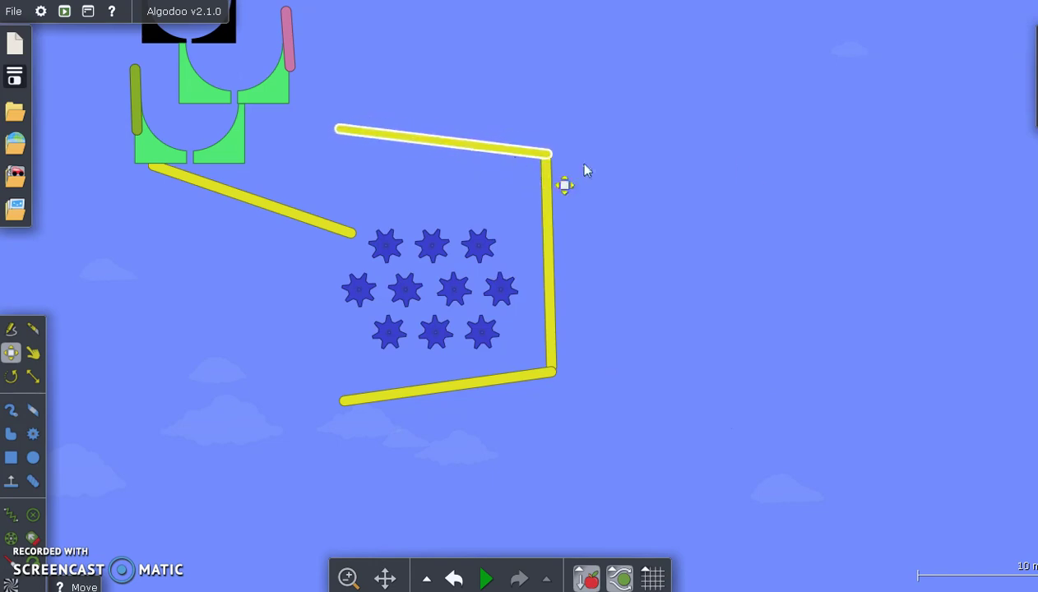
click(736, 169)
scroll(718, 246, down, 2)
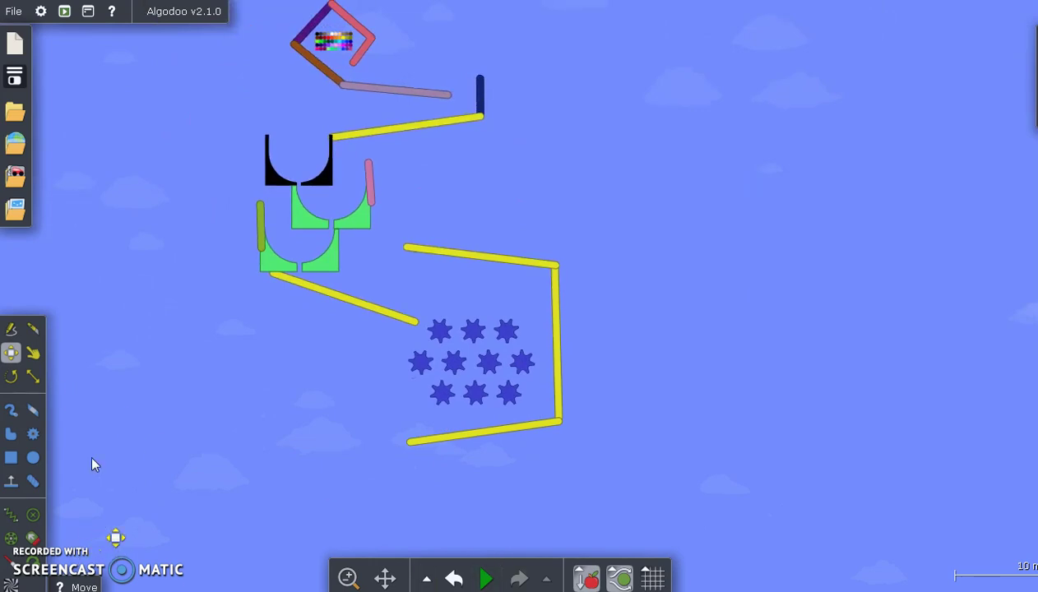
Step: Enlarge the upper yellow plank with the Scale tool
click(36, 375)
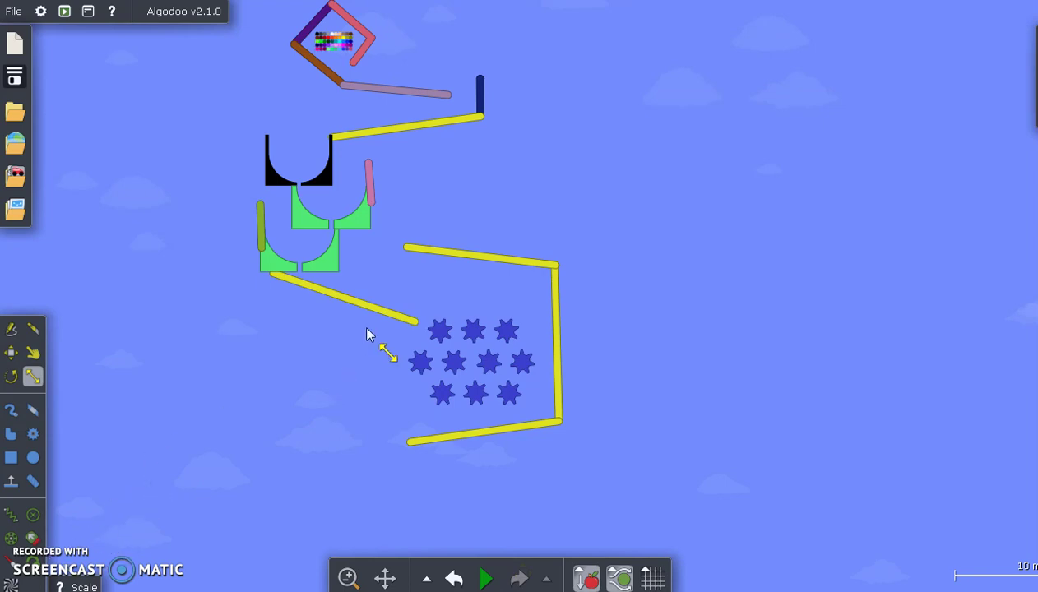
scroll(404, 253, up, 5)
click(421, 253)
drag(392, 241, 292, 201)
click(573, 189)
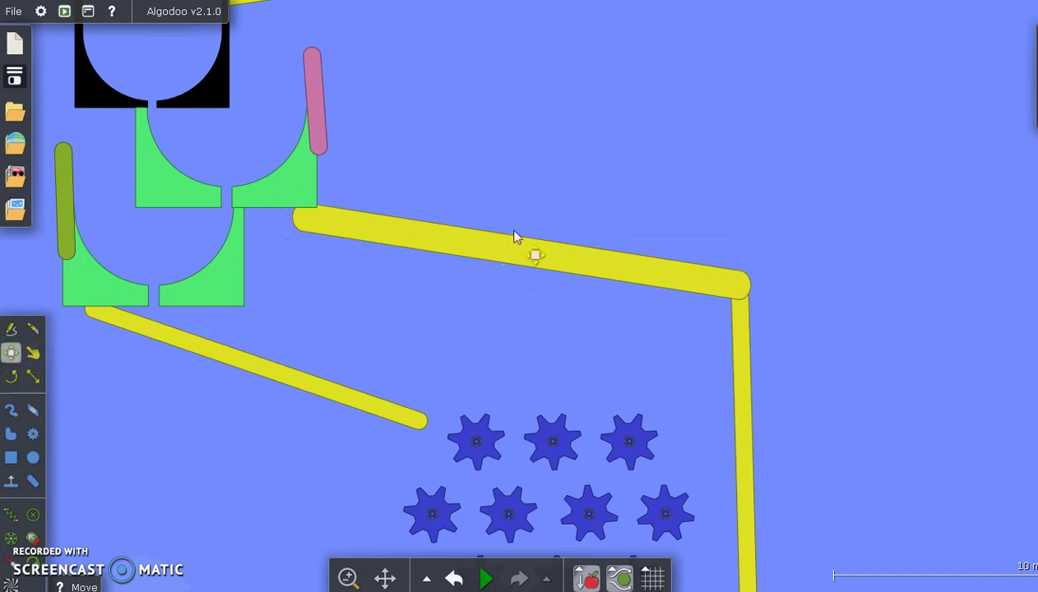
Step: Clone the bottom plank and drag the copy left to extend the enclosure's bottom past the ramp
click(10, 354)
scroll(514, 234, down, 5)
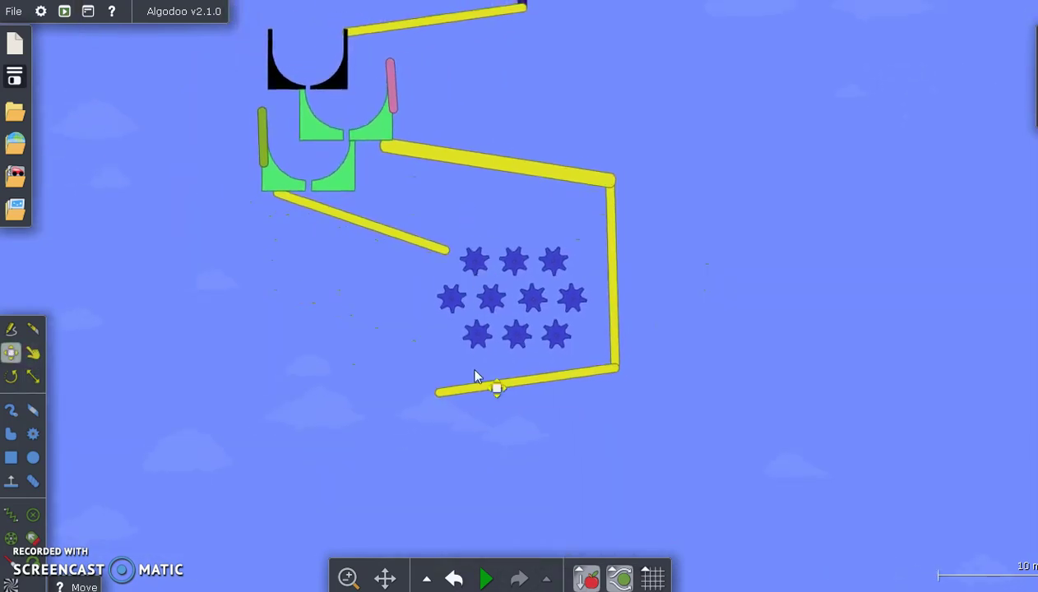
scroll(485, 390, up, 4)
right_click(491, 399)
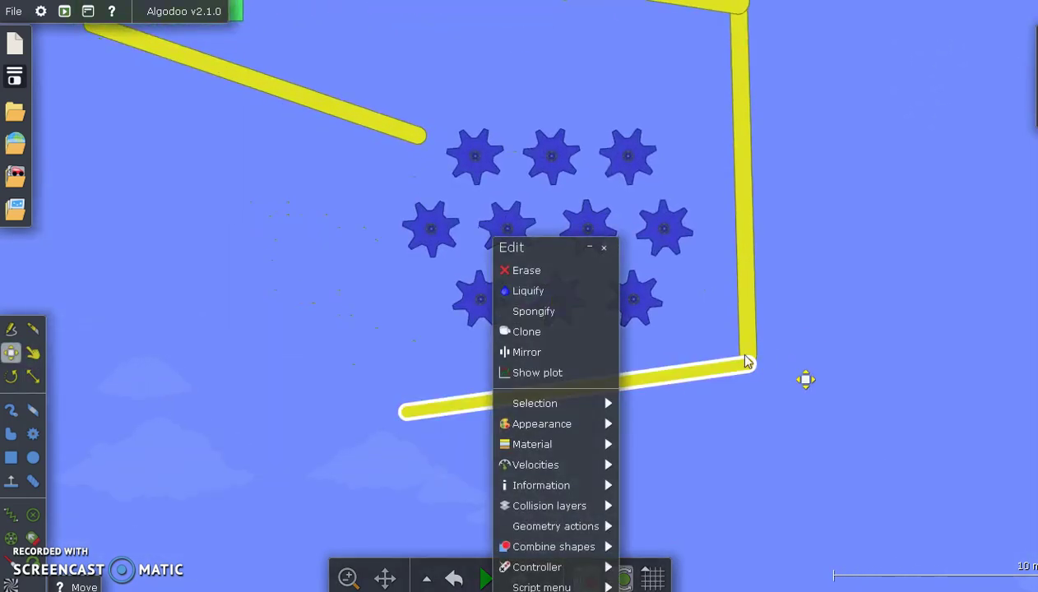
click(582, 331)
mouse_move(849, 421)
mouse_down()
mouse_move(545, 462)
mouse_move(104, 459)
mouse_move(128, 458)
mouse_up()
Step: Open the new plank's editing options and pan the view right
scroll(267, 329, down, 3)
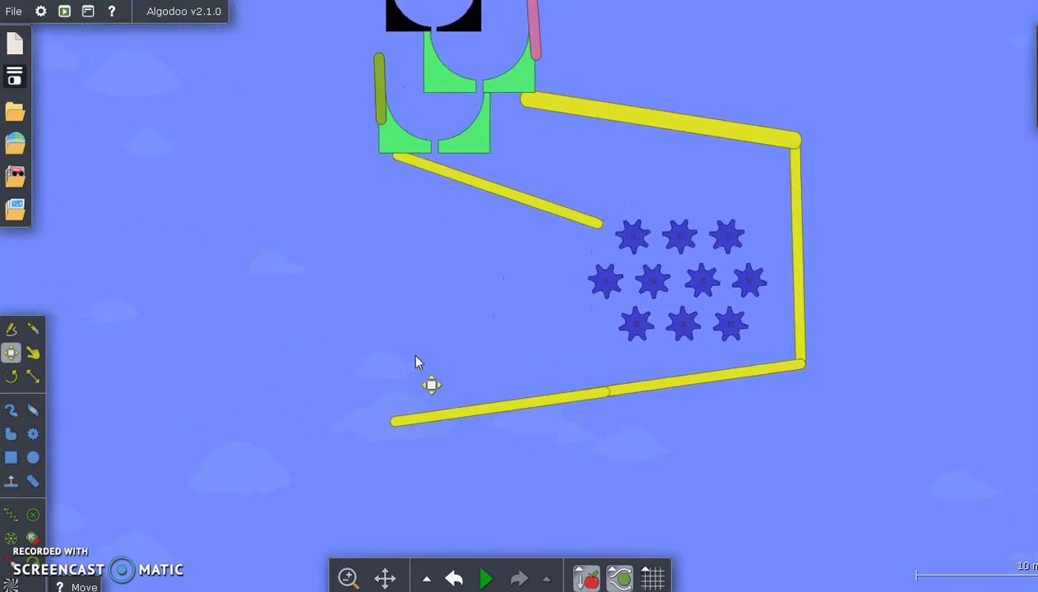
right_click(454, 414)
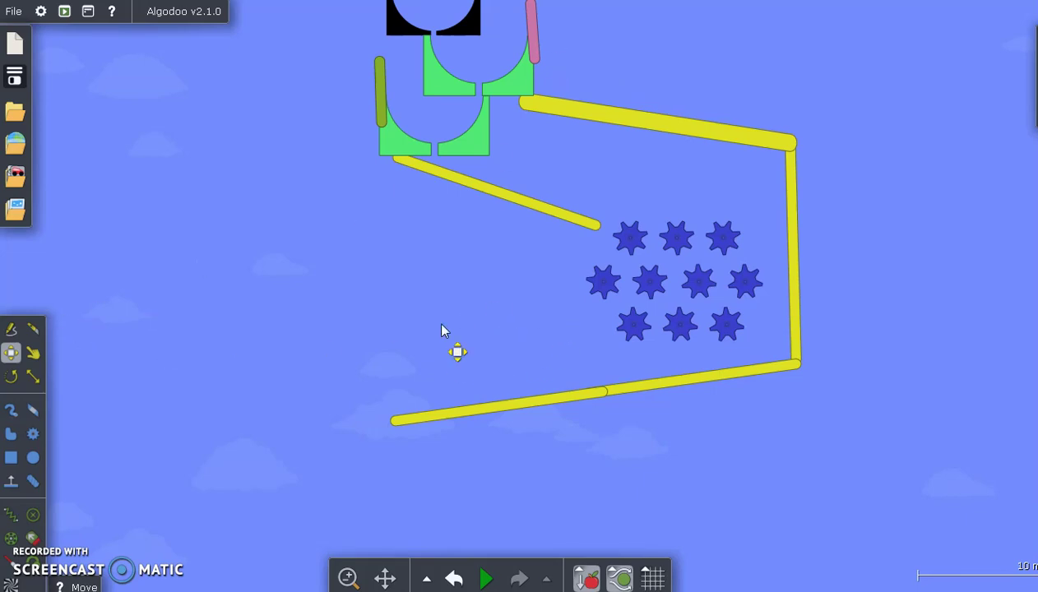
scroll(411, 349, down, 1)
drag(428, 326, 500, 322)
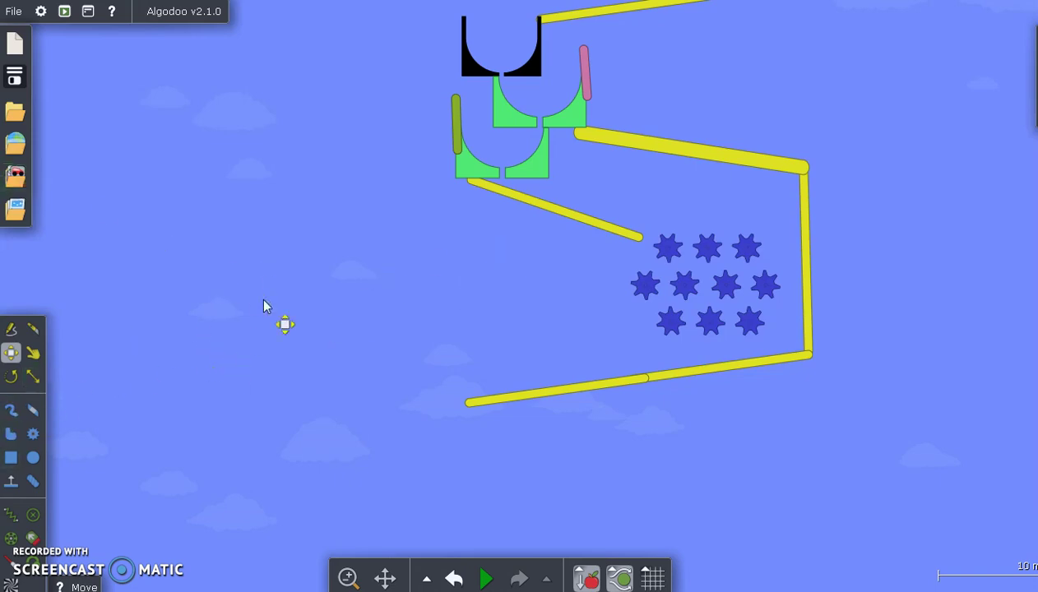
scroll(261, 301, down, 1)
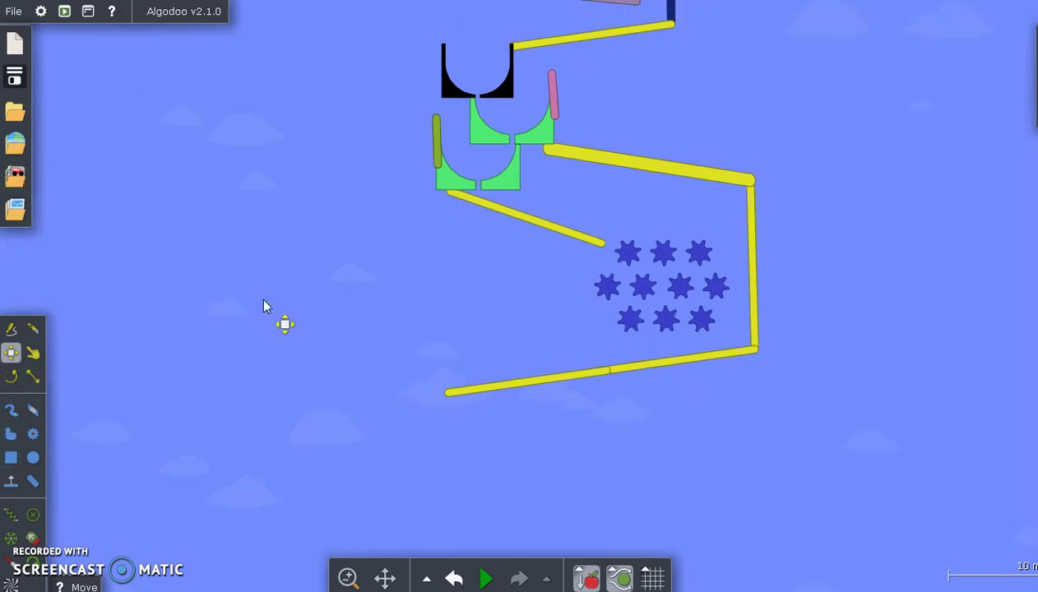
Step: Add the house-shaped marble lift from the Components library beneath the lower yellow plank
click(15, 175)
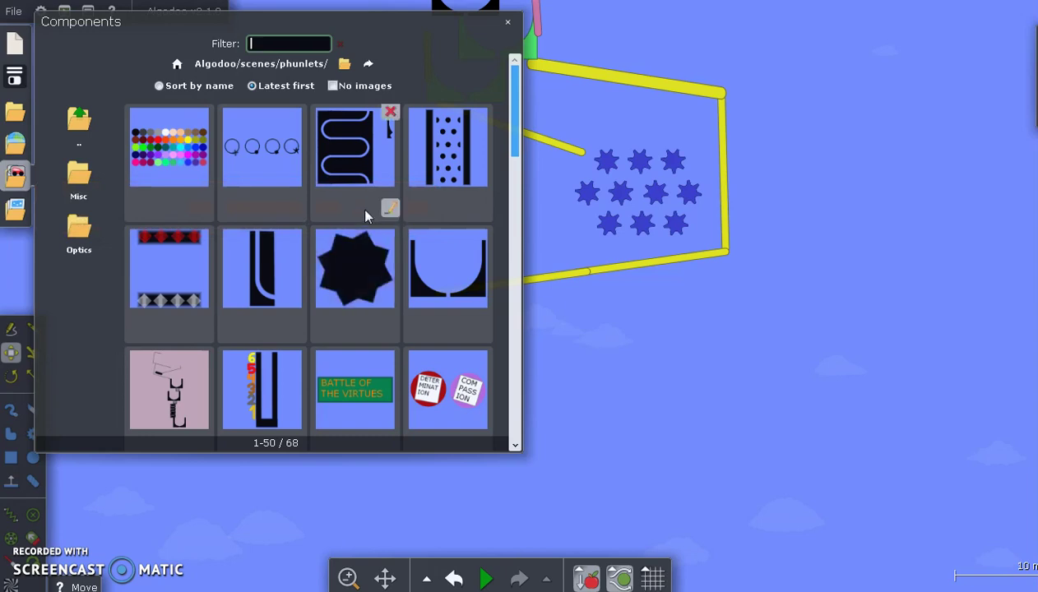
scroll(362, 215, down, 3)
scroll(355, 250, down, 8)
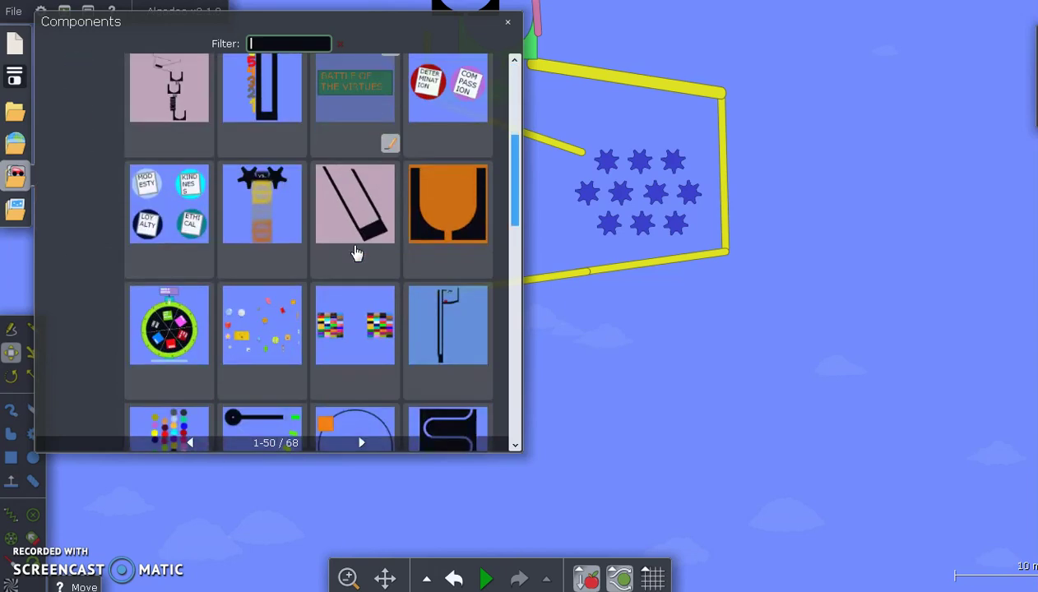
scroll(361, 255, down, 10)
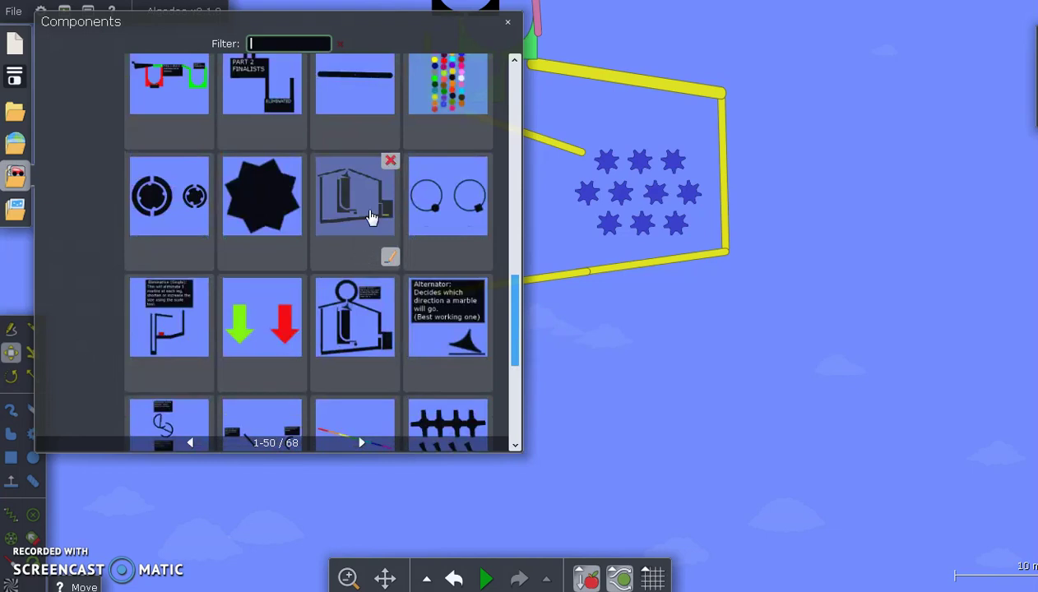
click(369, 215)
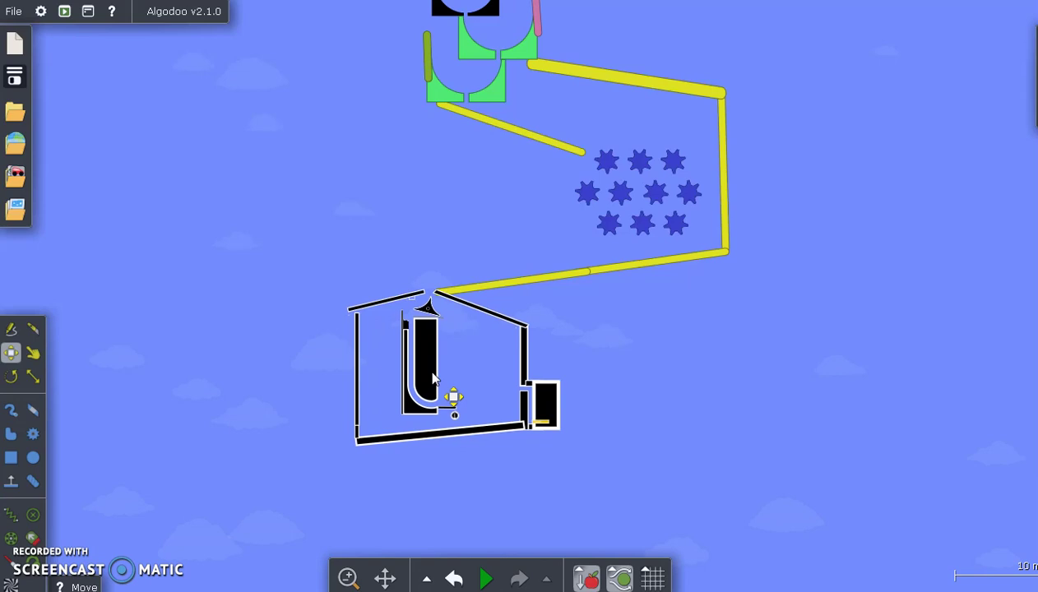
Step: Clone a yellow plank, rotate the copy to about 77° and place it beside the lower green cup
scroll(412, 287, up, 6)
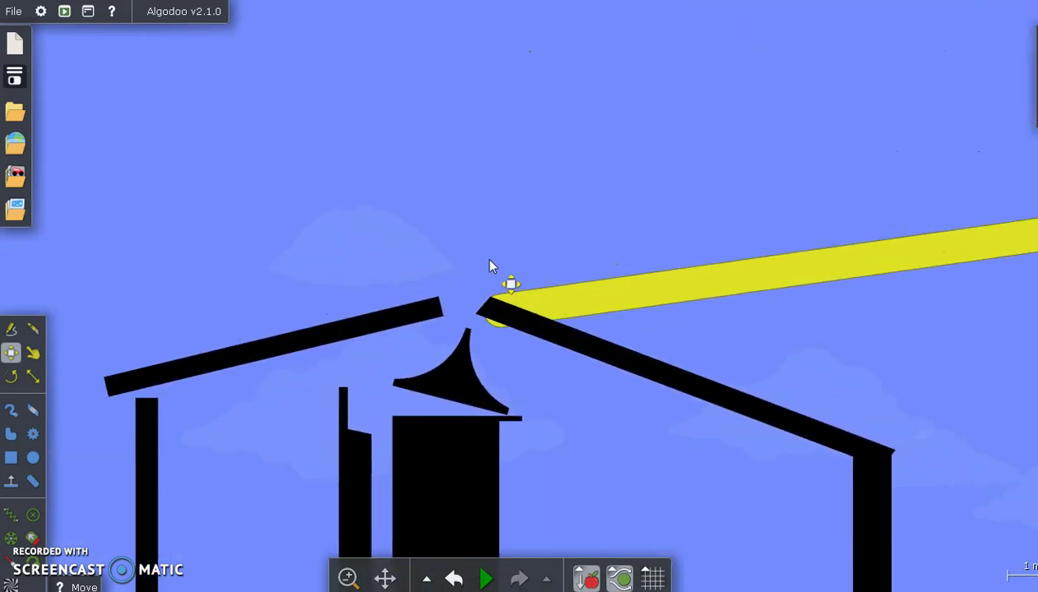
scroll(452, 203, down, 4)
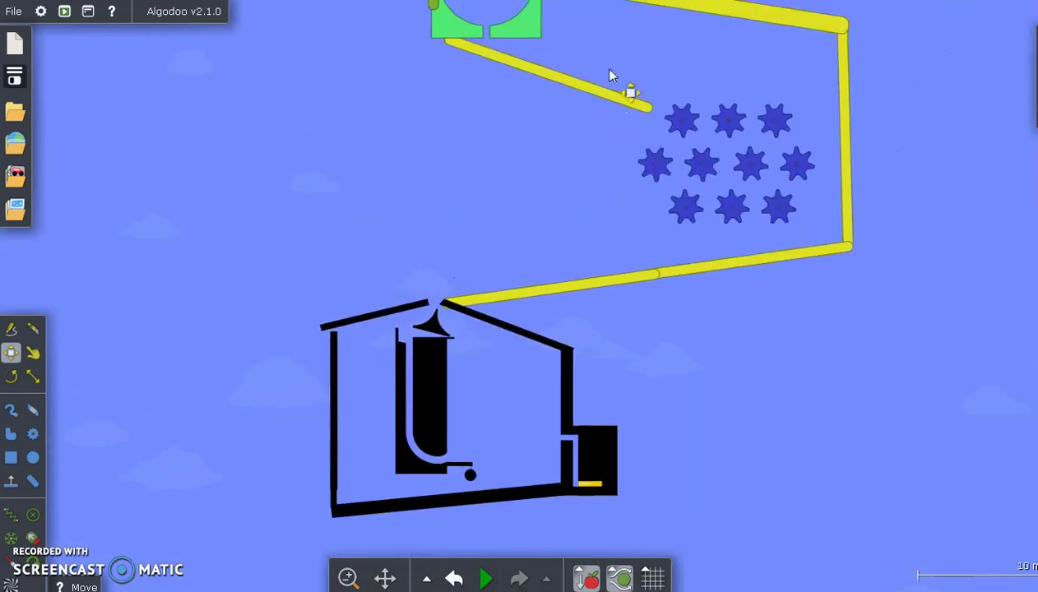
right_click(584, 86)
click(609, 179)
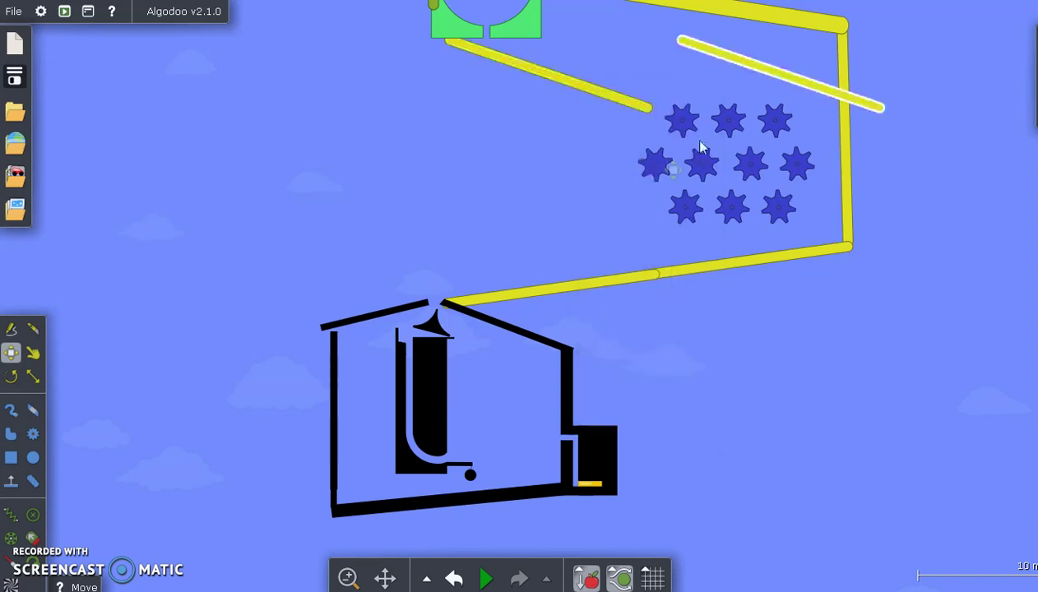
mouse_move(701, 51)
mouse_down()
mouse_move(752, 175)
mouse_move(783, 199)
mouse_up()
drag(782, 92, 466, 154)
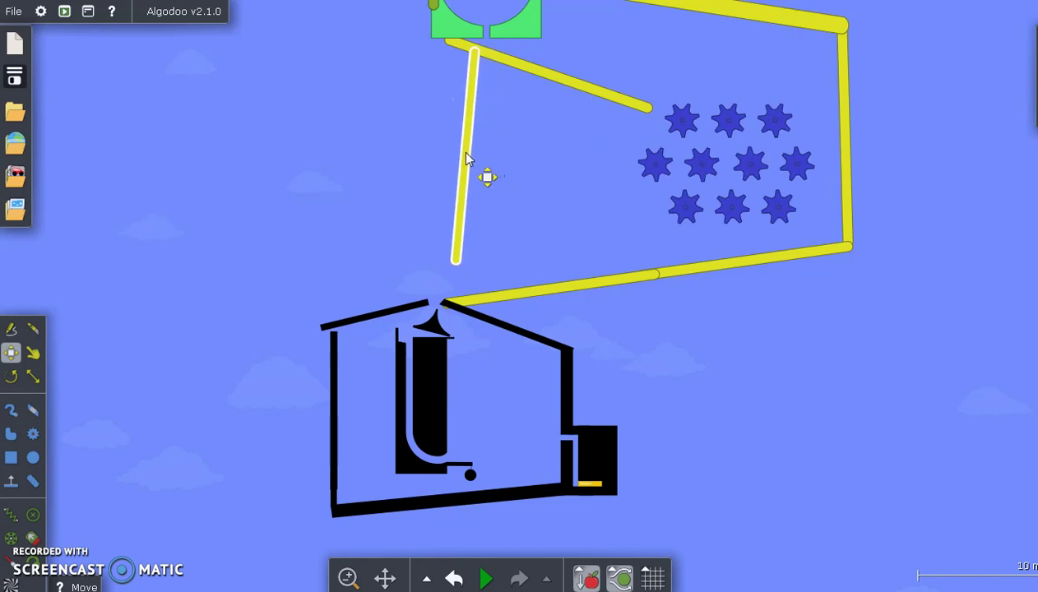
scroll(388, 347, up, 4)
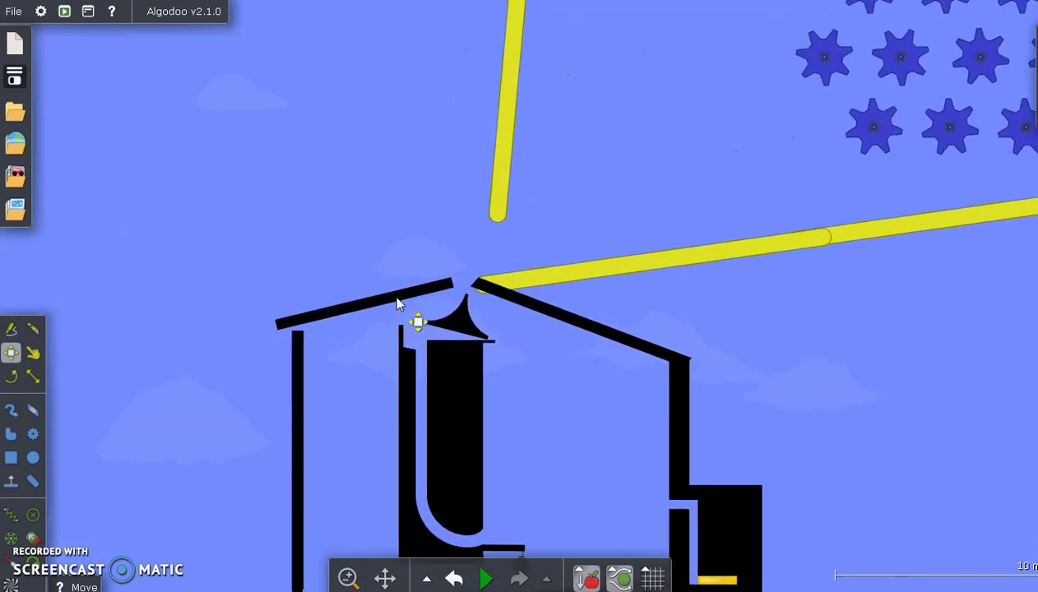
Step: Draw a small purple peg on the house roof left of its gap and glue it to the background
click(12, 409)
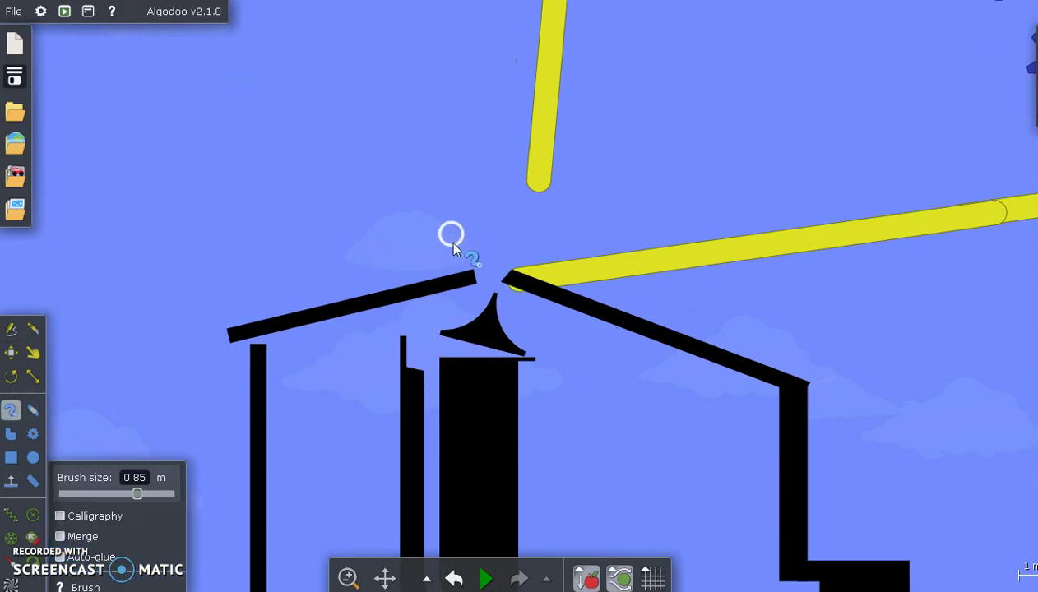
drag(453, 233, 462, 272)
right_click(457, 247)
mouse_move(536, 504)
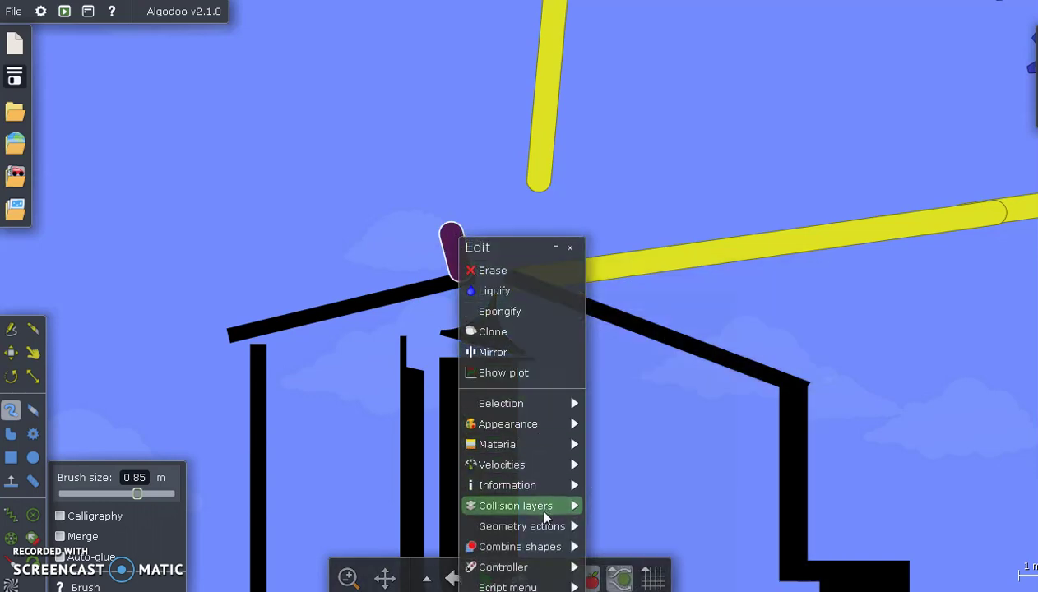
mouse_move(545, 524)
click(632, 465)
Step: Delete the stray purple dot and return to the Move tool
right_click(323, 131)
click(388, 164)
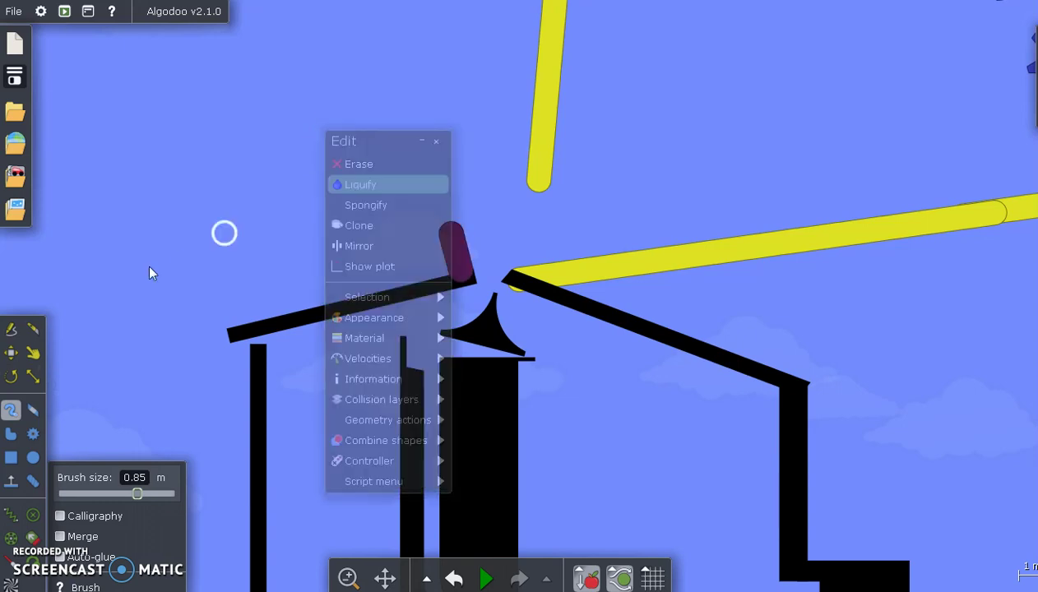
click(21, 354)
scroll(181, 233, down, 5)
mouse_move(210, 164)
mouse_down()
mouse_move(233, 433)
mouse_move(239, 343)
mouse_up()
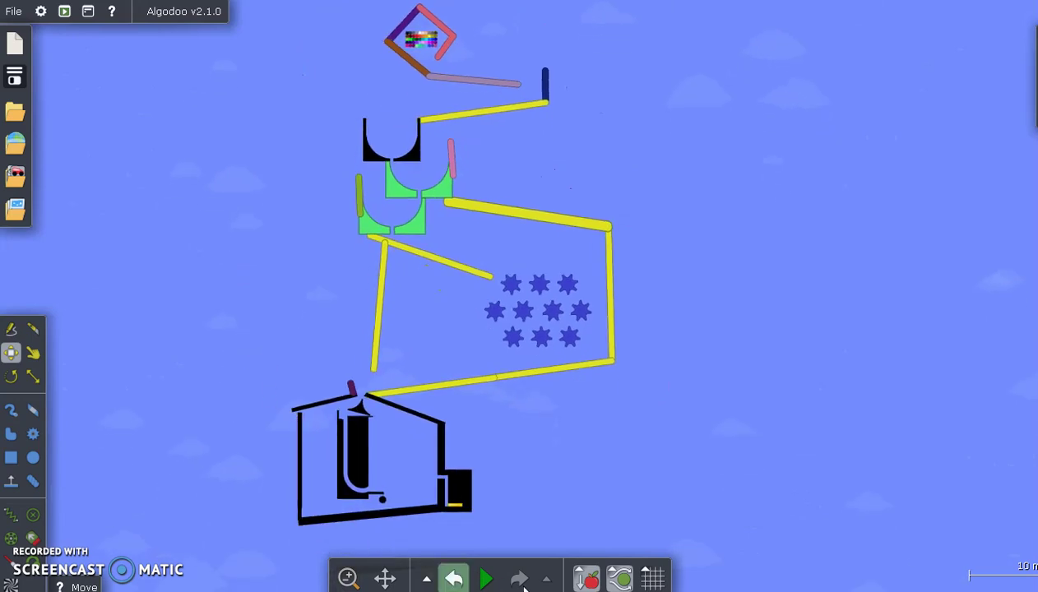
click(487, 580)
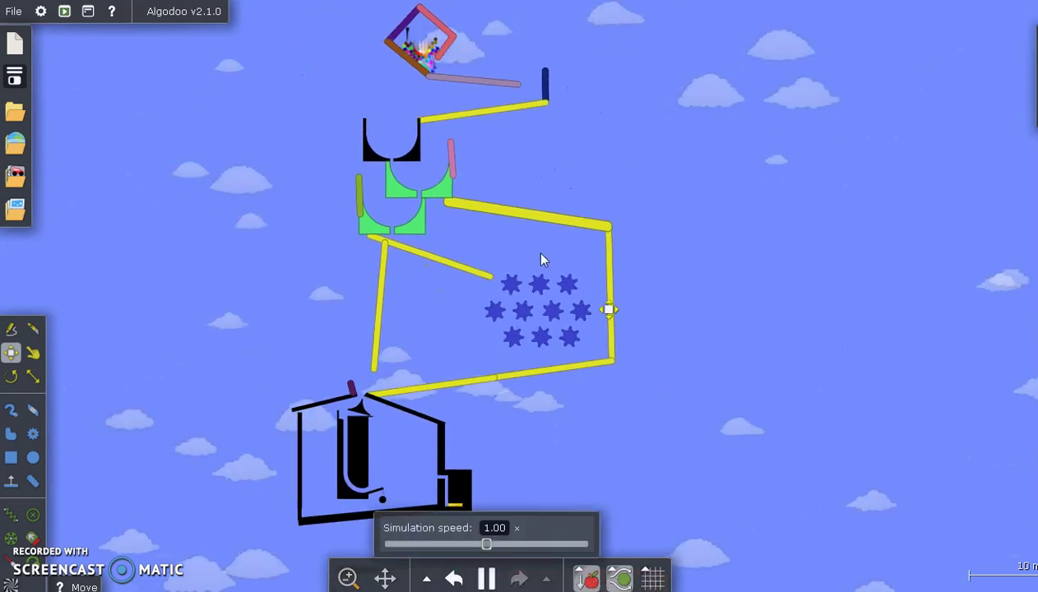
click(453, 579)
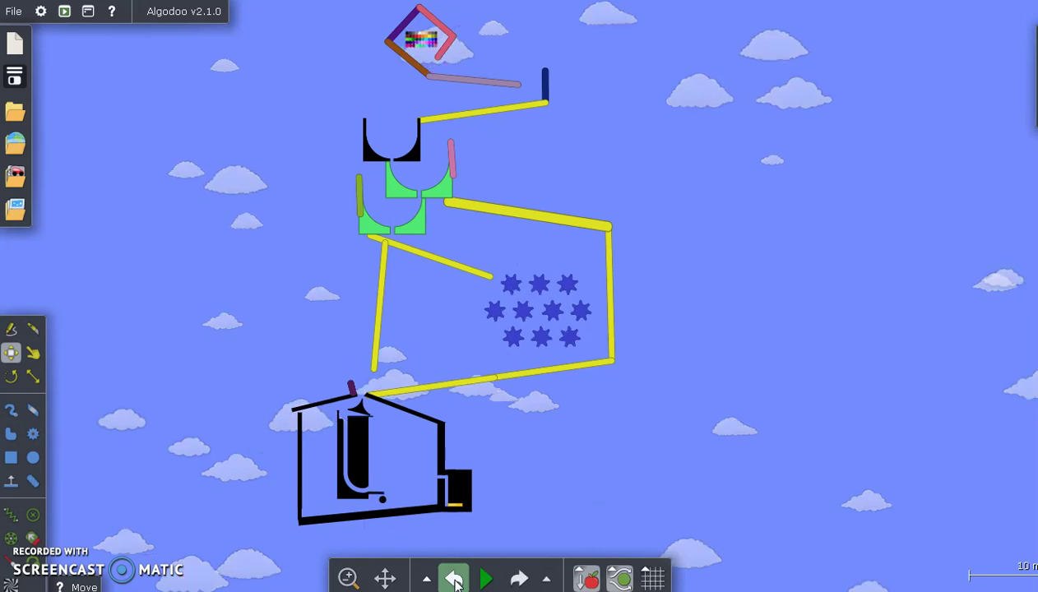
drag(393, 85, 393, 106)
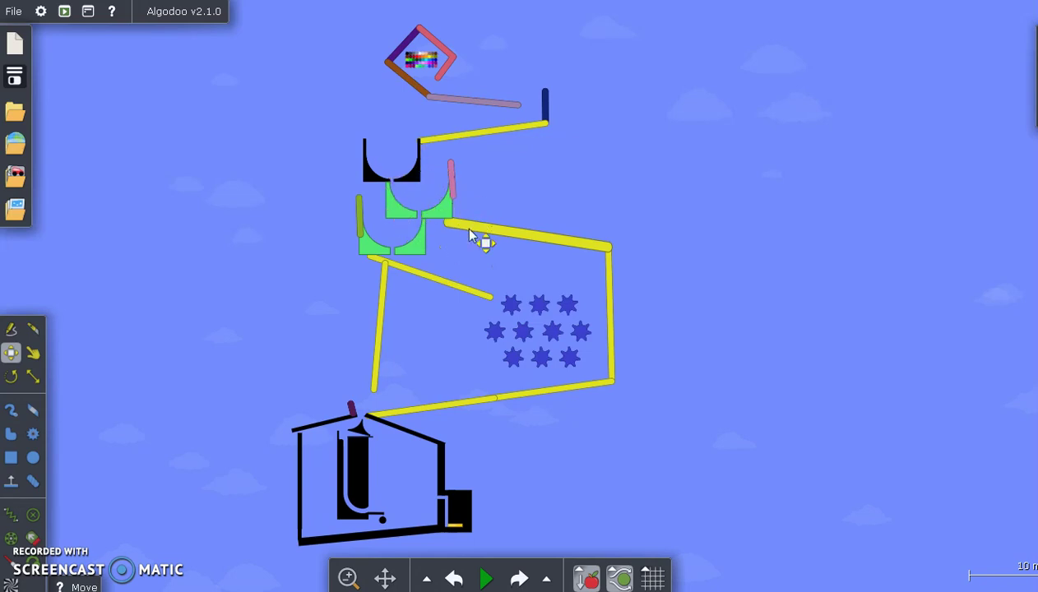
drag(396, 510, 431, 328)
scroll(431, 329, up, 1)
drag(504, 186, 487, 258)
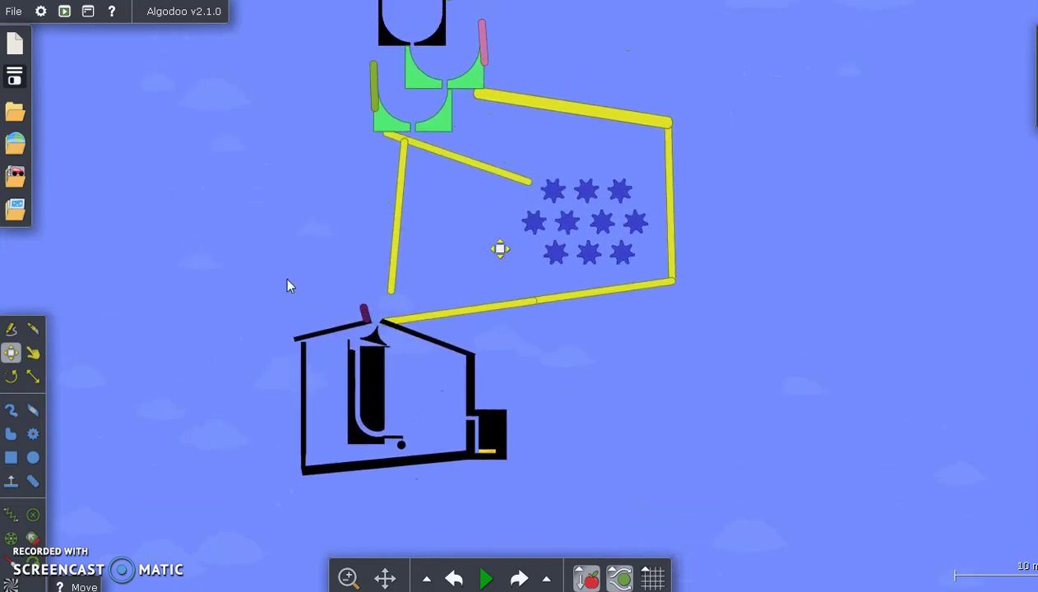
drag(290, 177, 266, 244)
scroll(266, 244, down, 1)
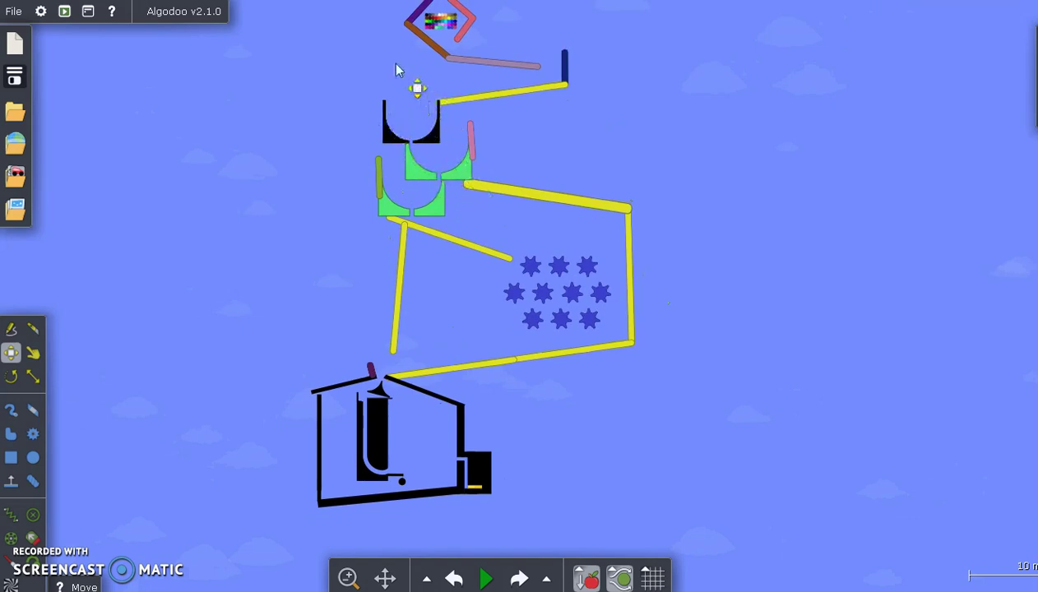
drag(396, 70, 377, 111)
scroll(380, 109, down, 1)
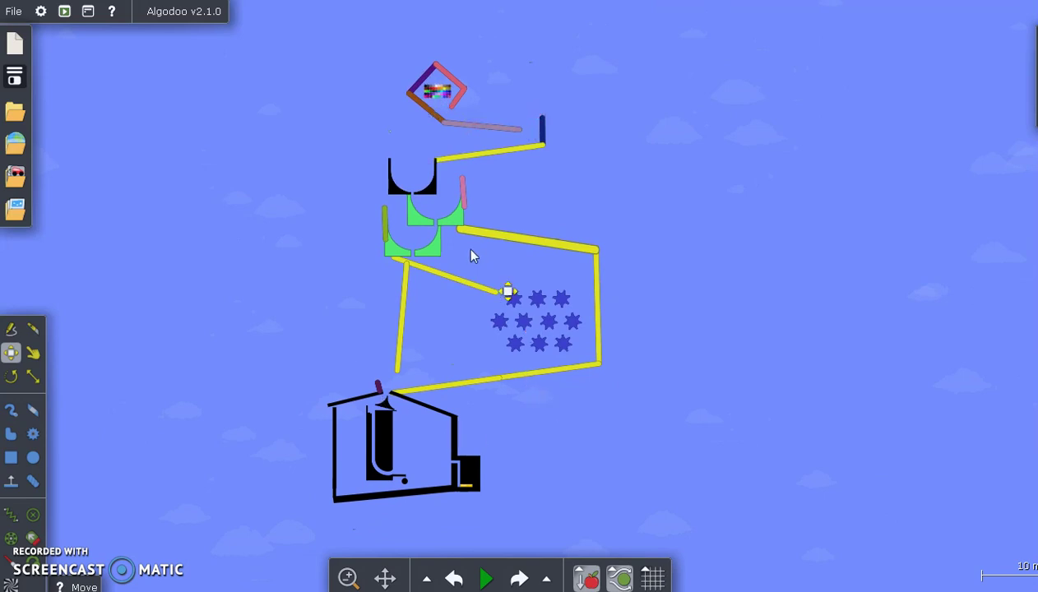
scroll(474, 81, up, 10)
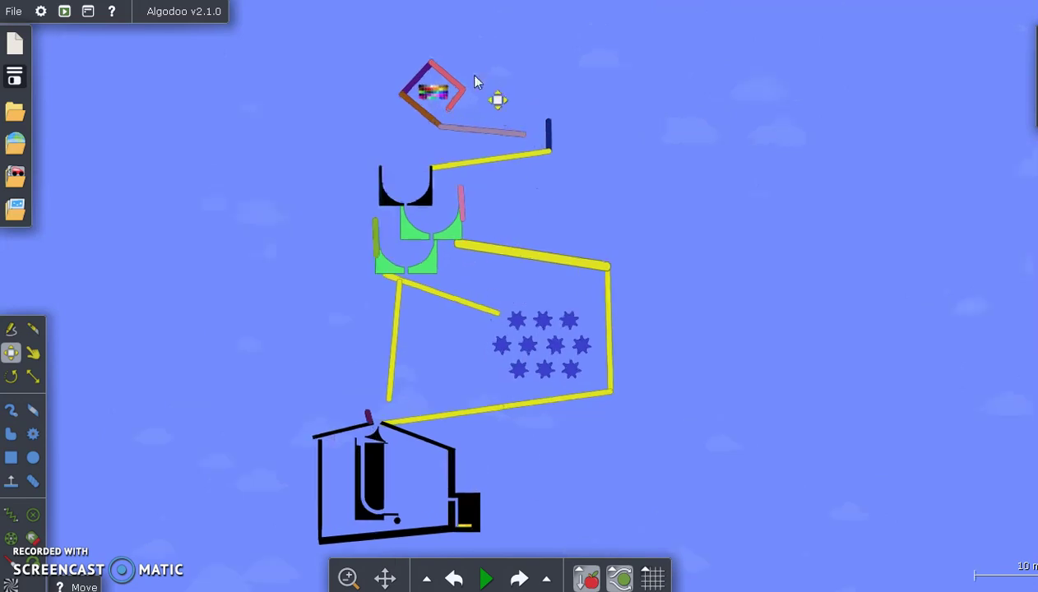
Step: Drag the magenta marble out of the marble grid and pan down to the green cups and gears
scroll(411, 132, up, 6)
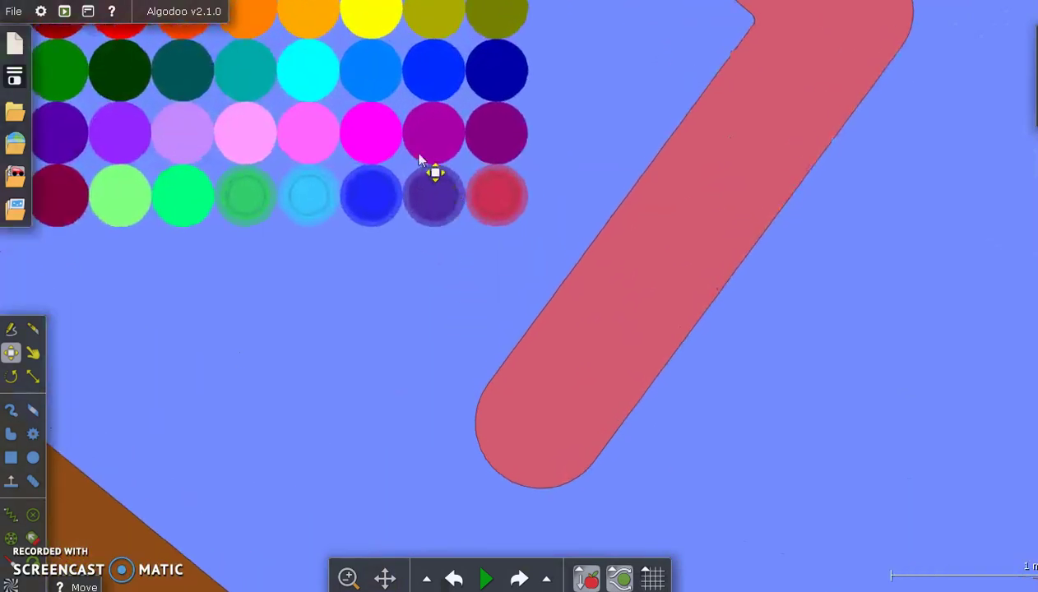
drag(378, 151, 404, 330)
scroll(404, 330, down, 12)
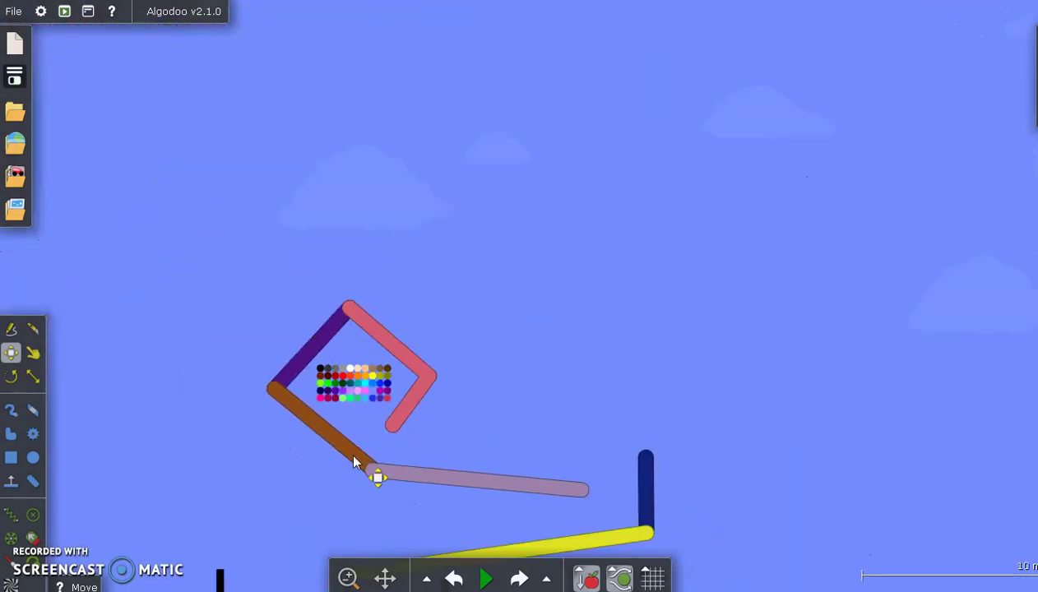
drag(301, 424, 274, 4)
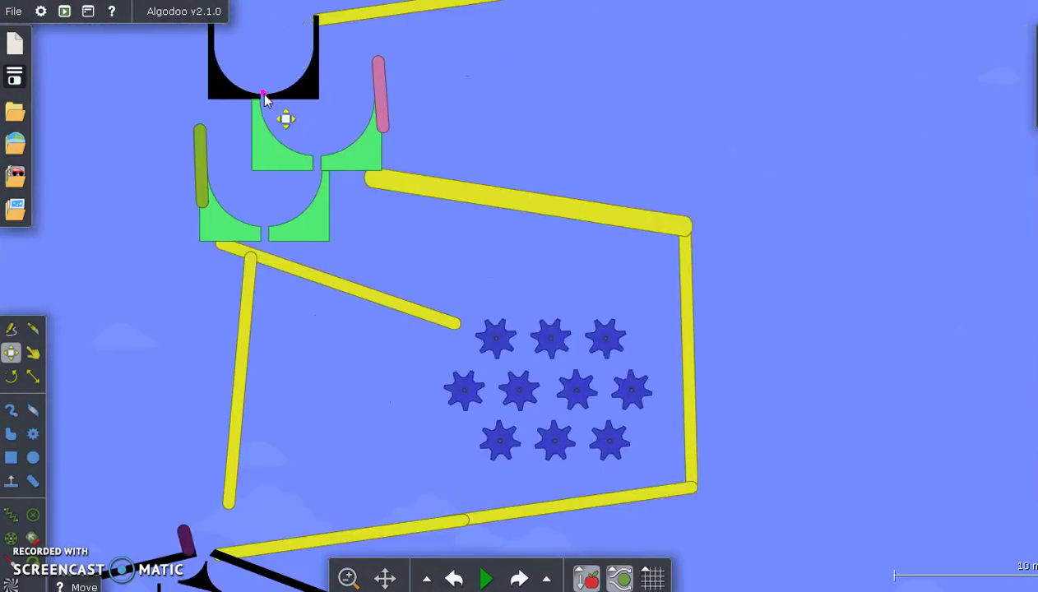
scroll(268, 97, up, 8)
scroll(264, 97, up, 1)
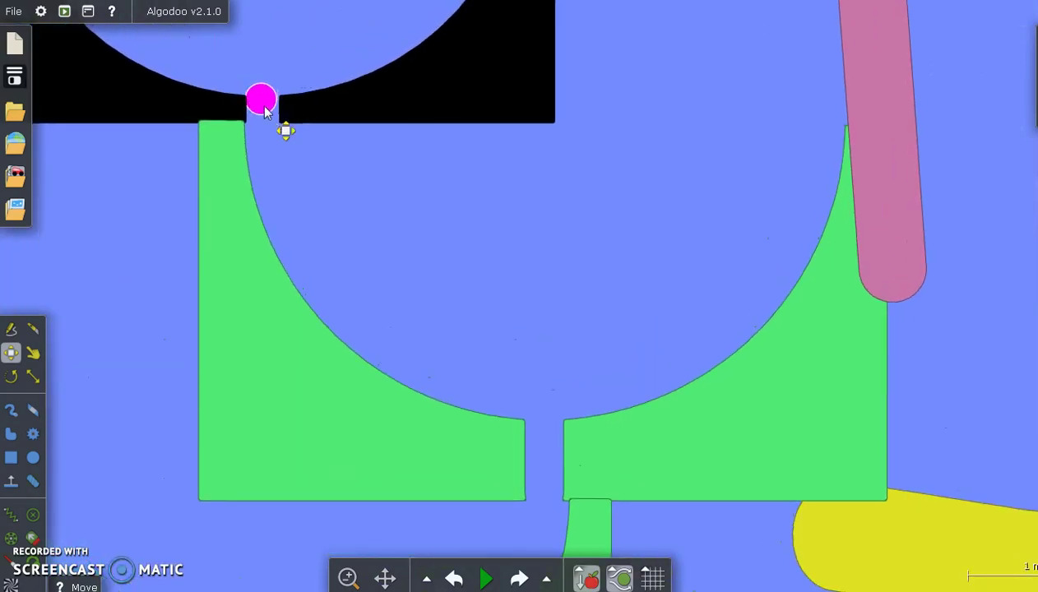
scroll(514, 480, down, 6)
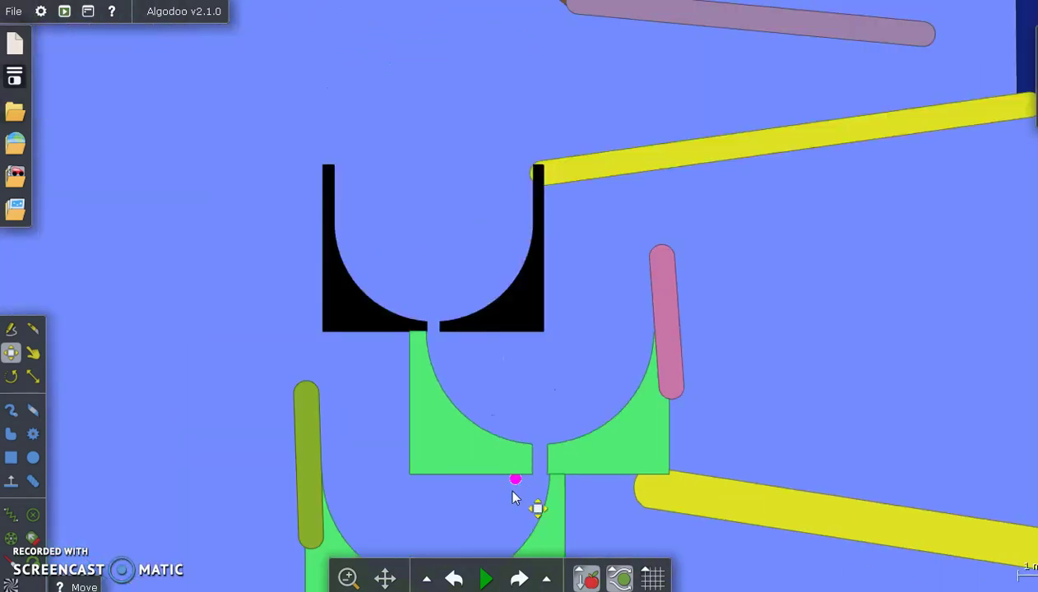
Step: Move the magenta marble inside the house, then undo the move and zoom out over the course
drag(428, 558, 406, 19)
scroll(406, 19, up, 4)
scroll(457, 401, up, 10)
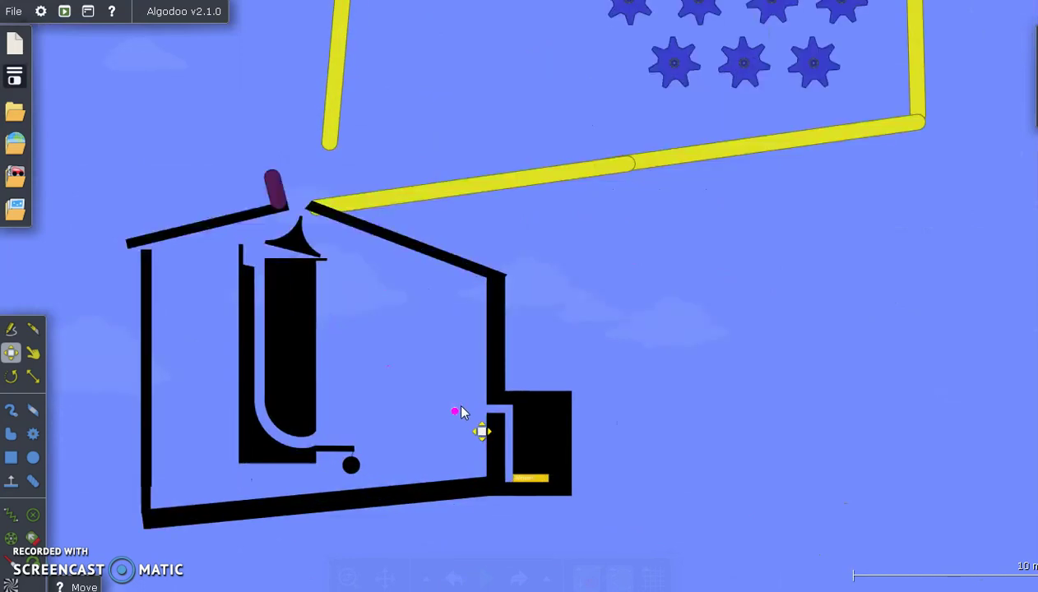
drag(536, 421, 364, 312)
mouse_move(461, 557)
click(450, 580)
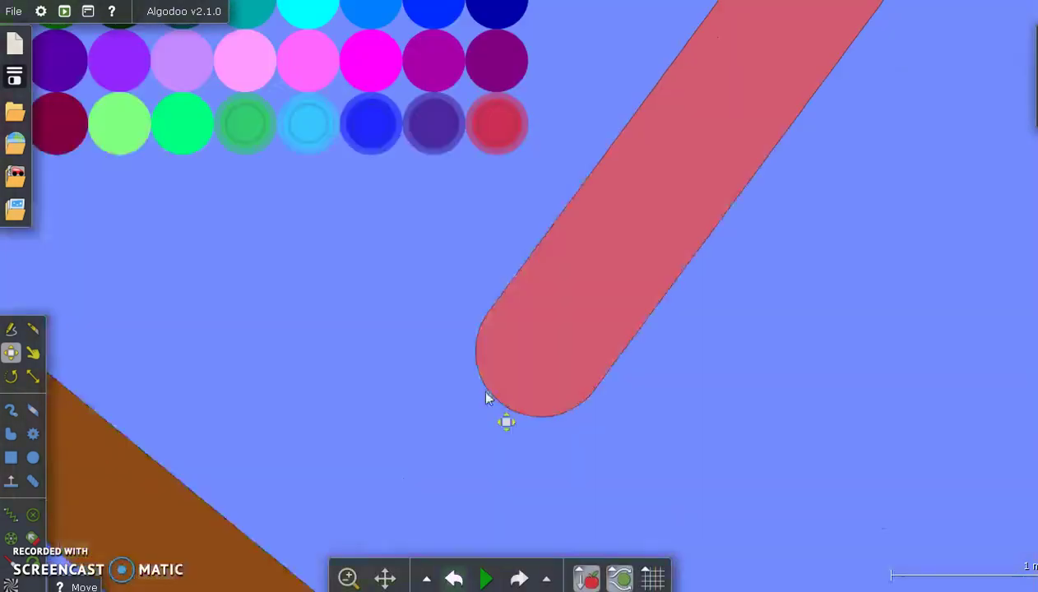
scroll(386, 263, down, 4)
scroll(391, 272, down, 3)
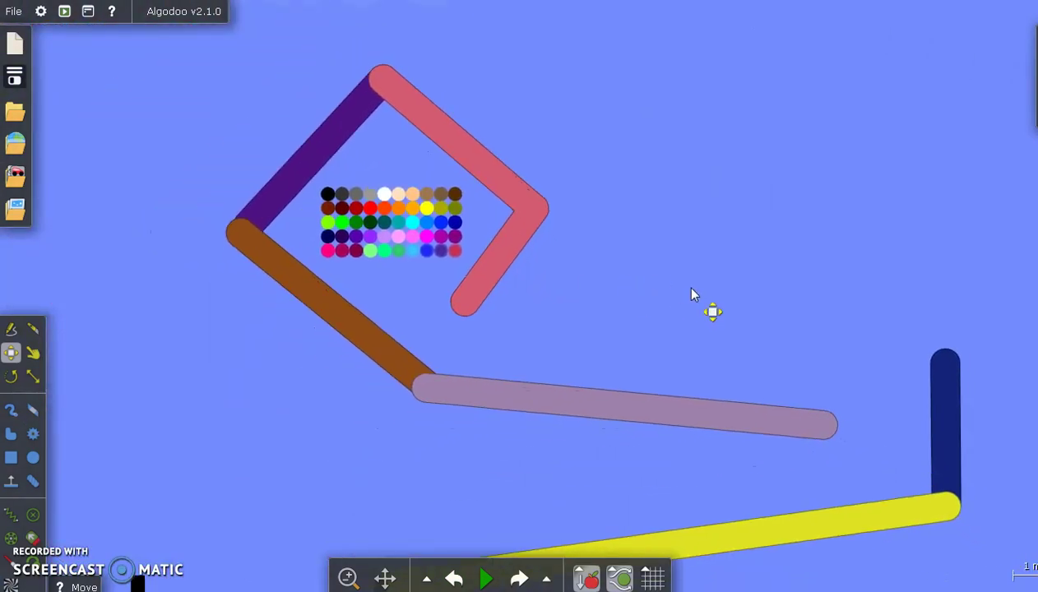
Step: Start the simulation and follow the marbles pouring out of the box down the sloped bars
click(486, 581)
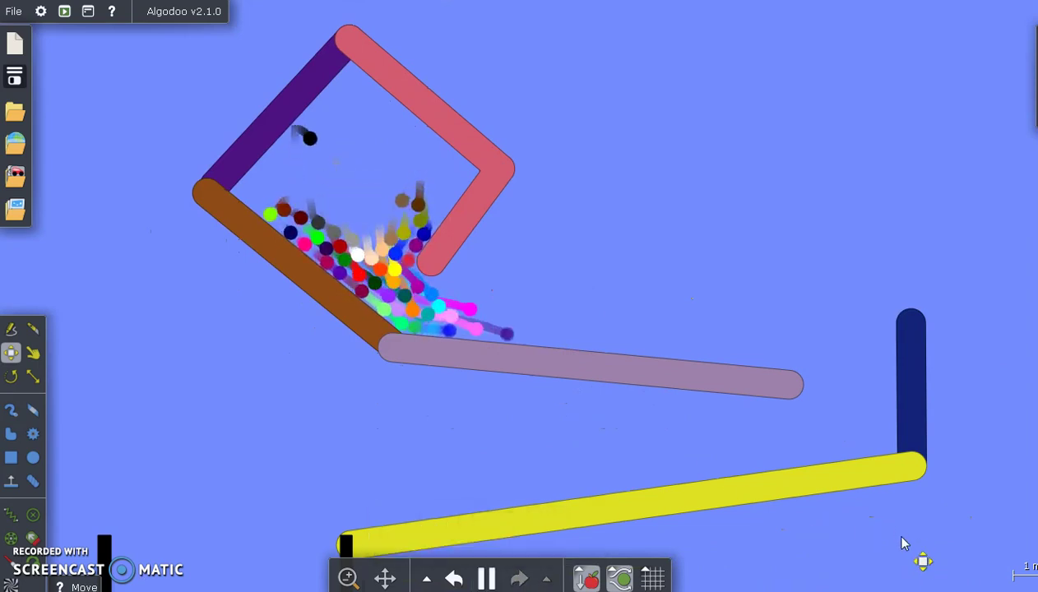
scroll(891, 525, down, 2)
drag(889, 525, 839, 361)
scroll(884, 361, down, 1)
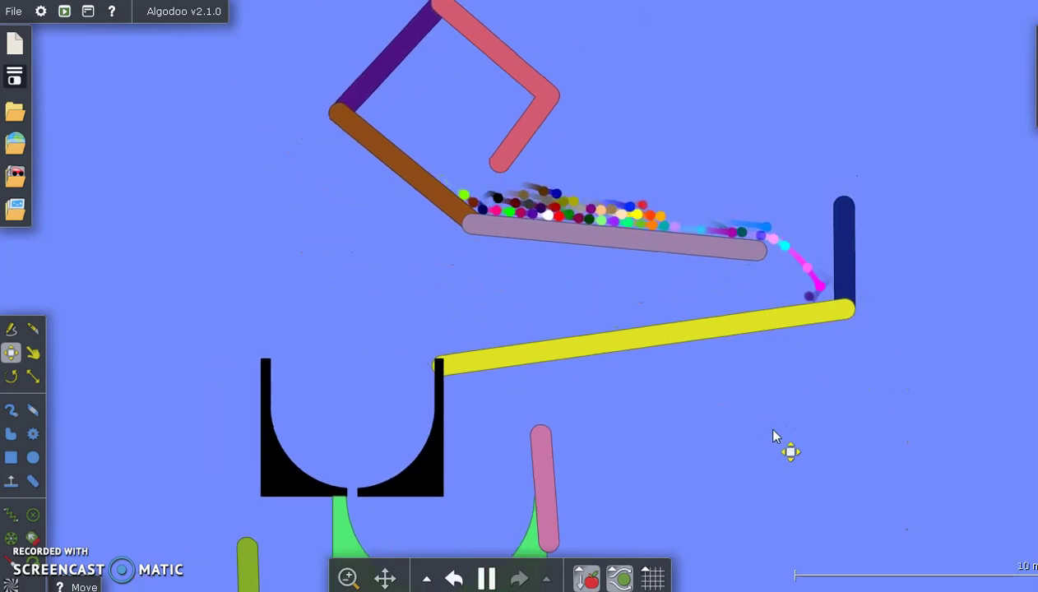
drag(774, 437, 787, 370)
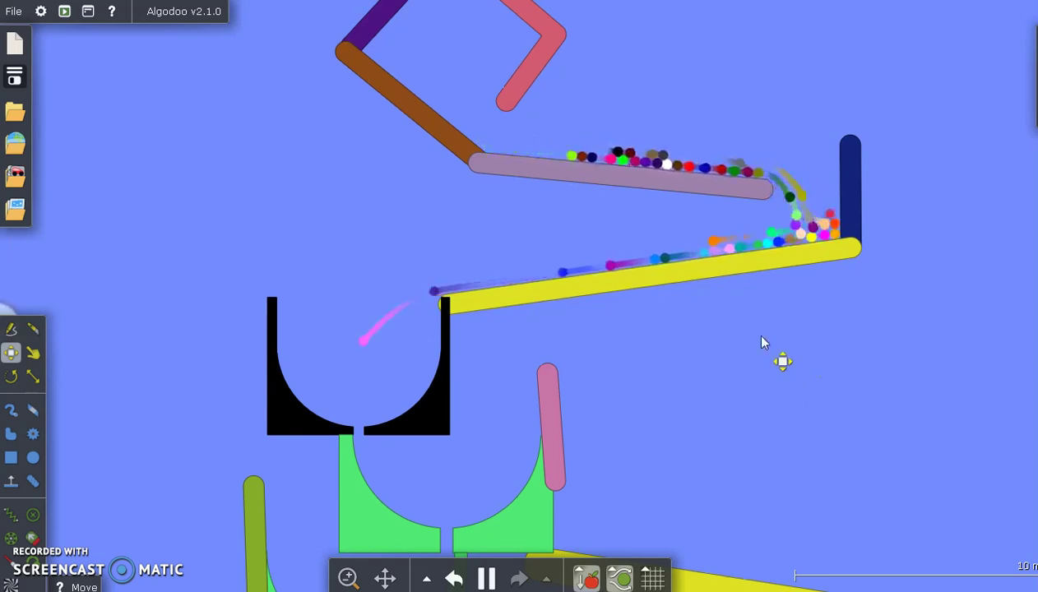
drag(763, 340, 758, 264)
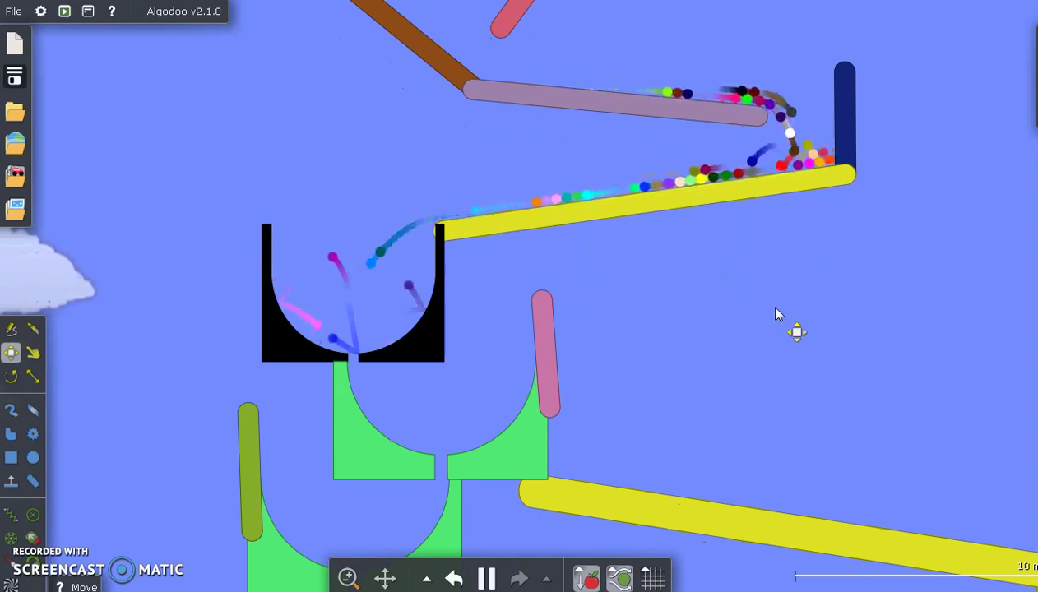
Step: Follow the marbles into the black bucket, through the green funnels and toward the blue gears
scroll(772, 351, down, 2)
drag(771, 351, 763, 276)
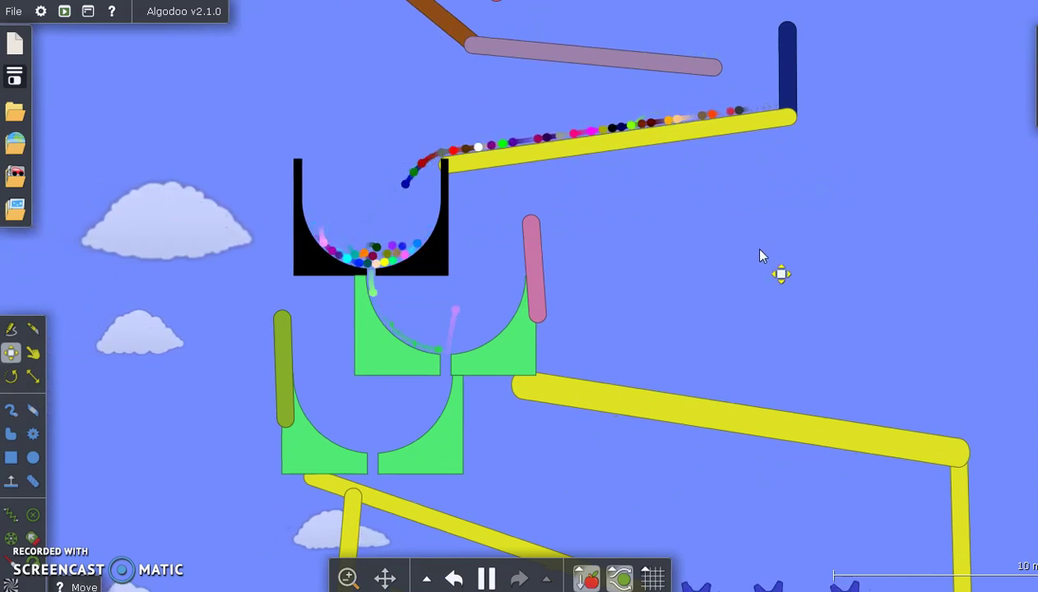
scroll(757, 251, down, 2)
drag(750, 255, 741, 180)
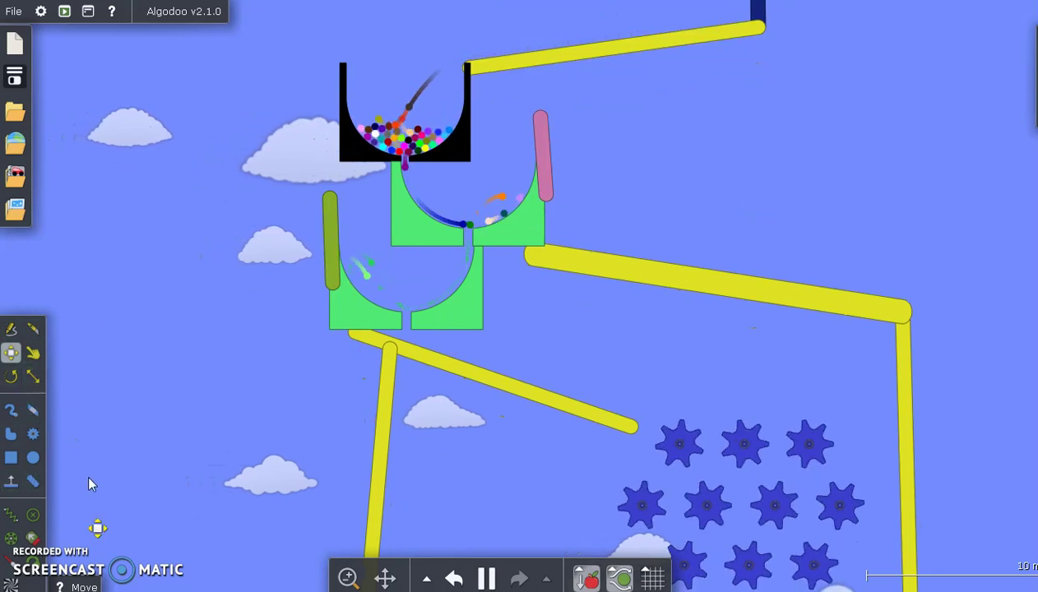
drag(162, 439, 137, 355)
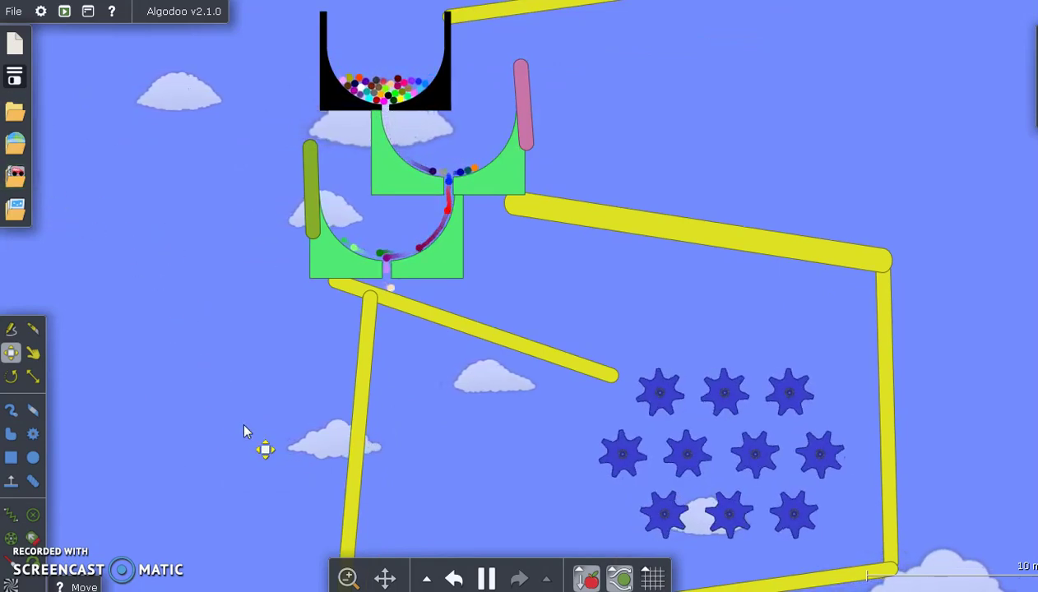
drag(239, 423, 190, 307)
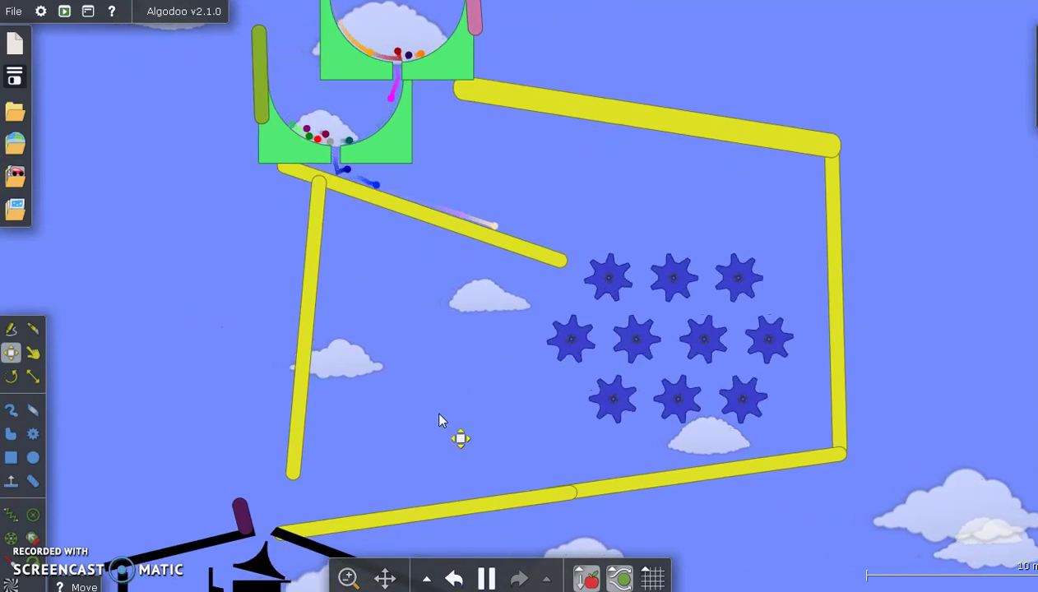
Step: Follow the marbles past the gears along the long yellow plank and through the house's roof gap
drag(439, 420, 403, 343)
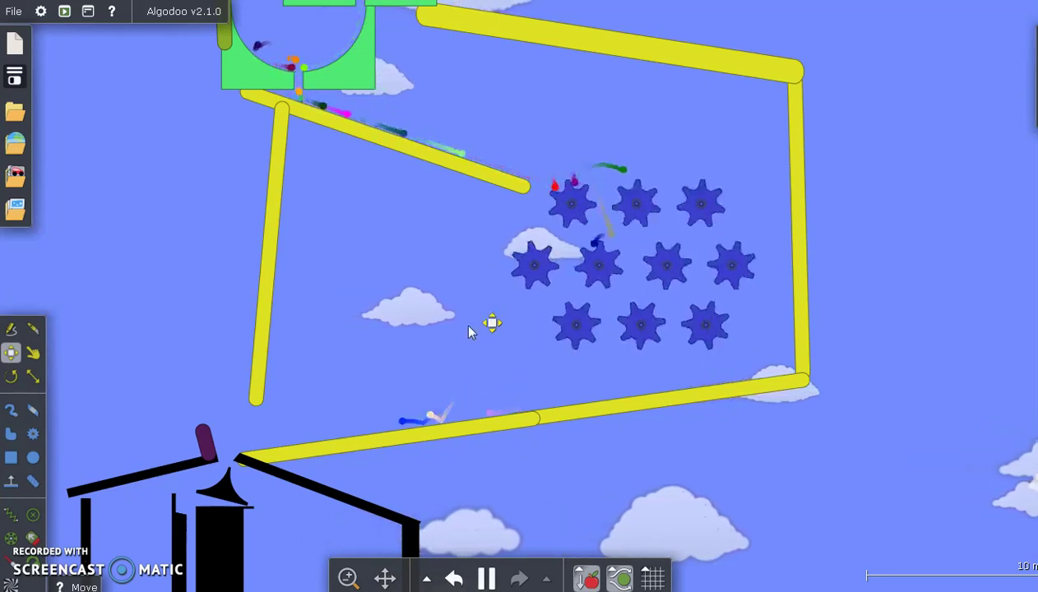
scroll(539, 488, down, 2)
drag(540, 488, 603, 251)
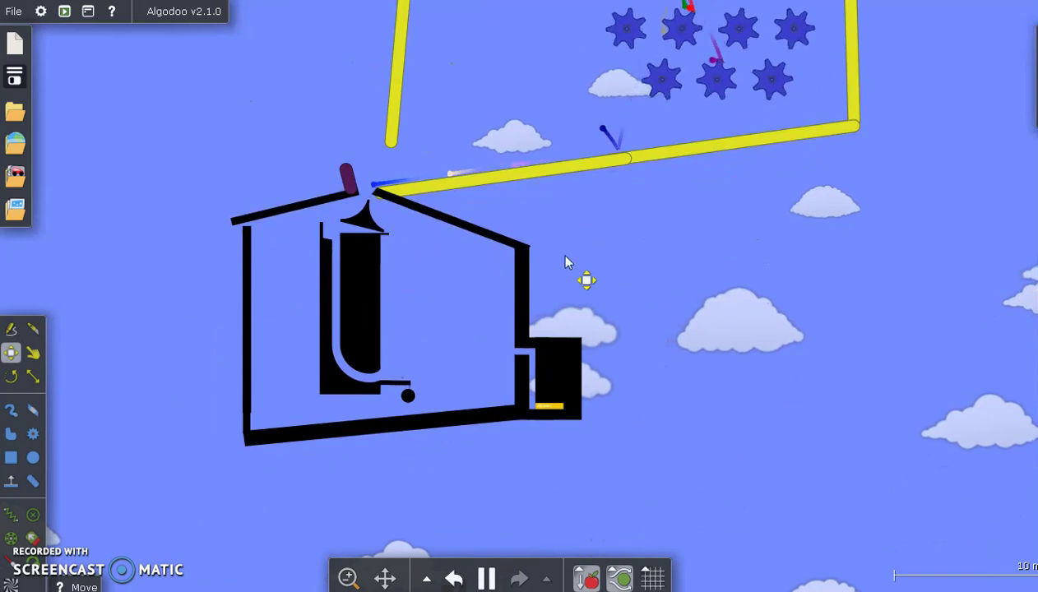
scroll(565, 259, up, 2)
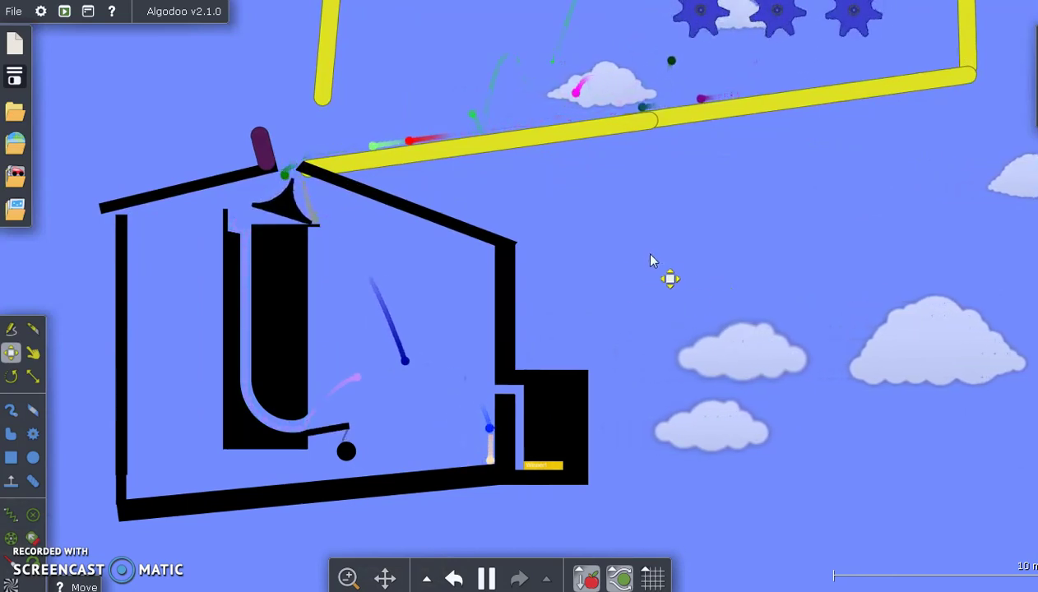
drag(654, 277, 655, 231)
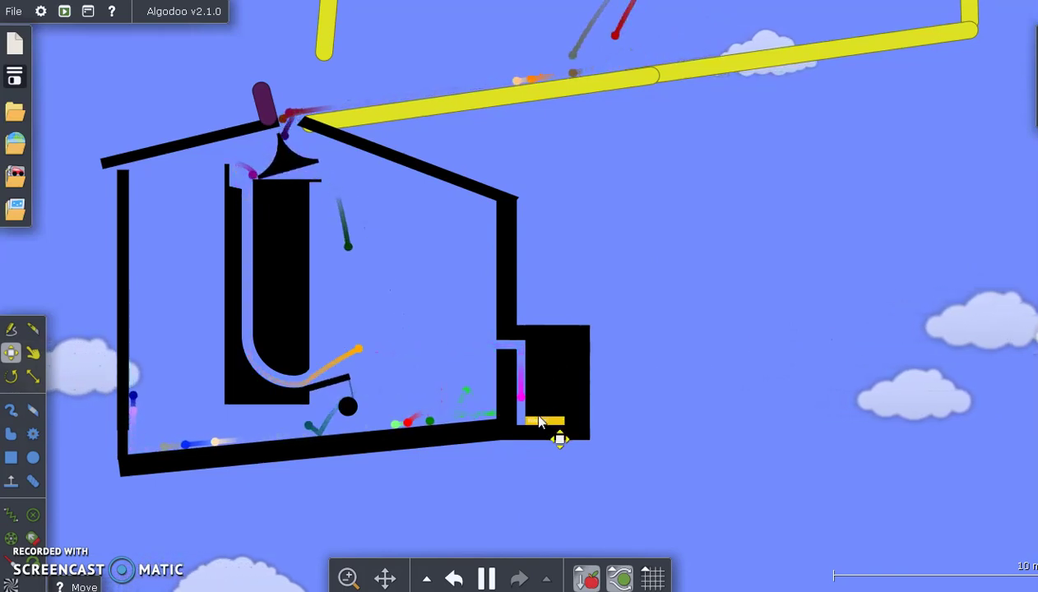
Step: Zoom into the Winner! slot to watch the magenta marble finish first with purple and navy marbles above
scroll(529, 403, up, 5)
scroll(497, 410, up, 6)
scroll(496, 393, down, 8)
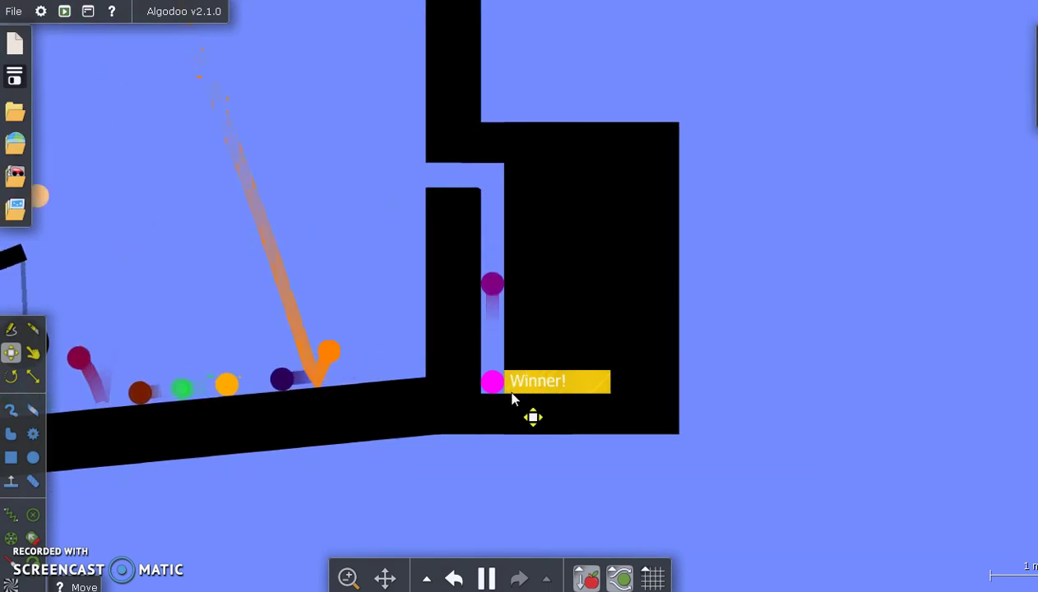
scroll(514, 374, up, 6)
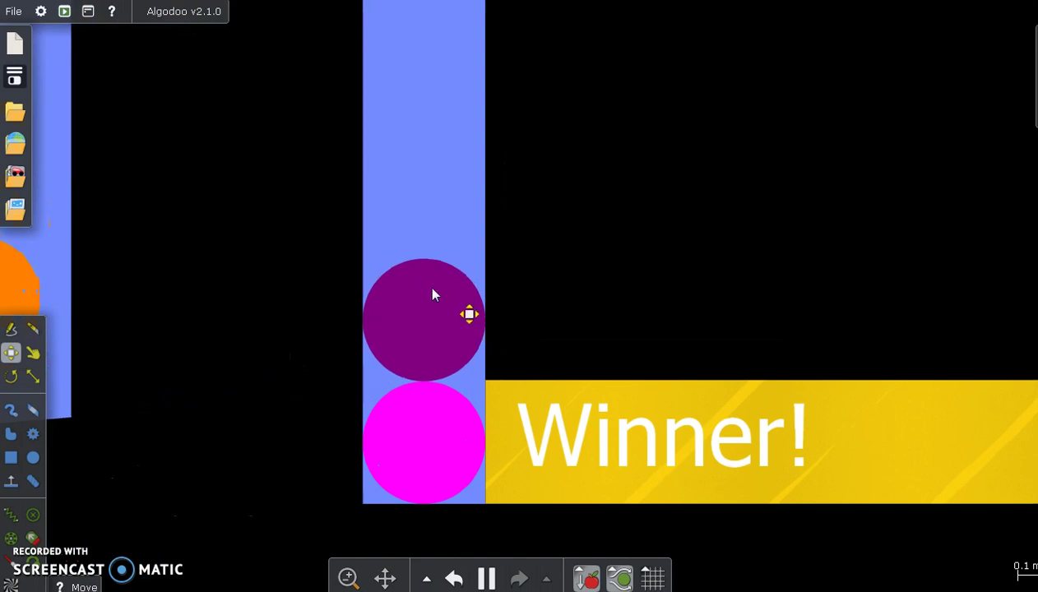
scroll(430, 283, down, 6)
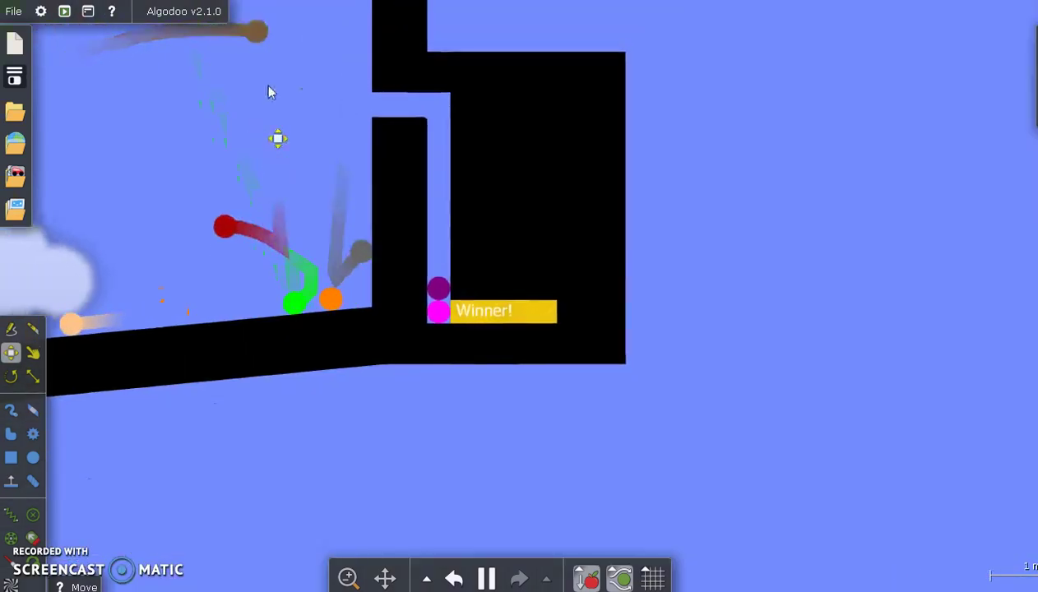
scroll(359, 271, down, 3)
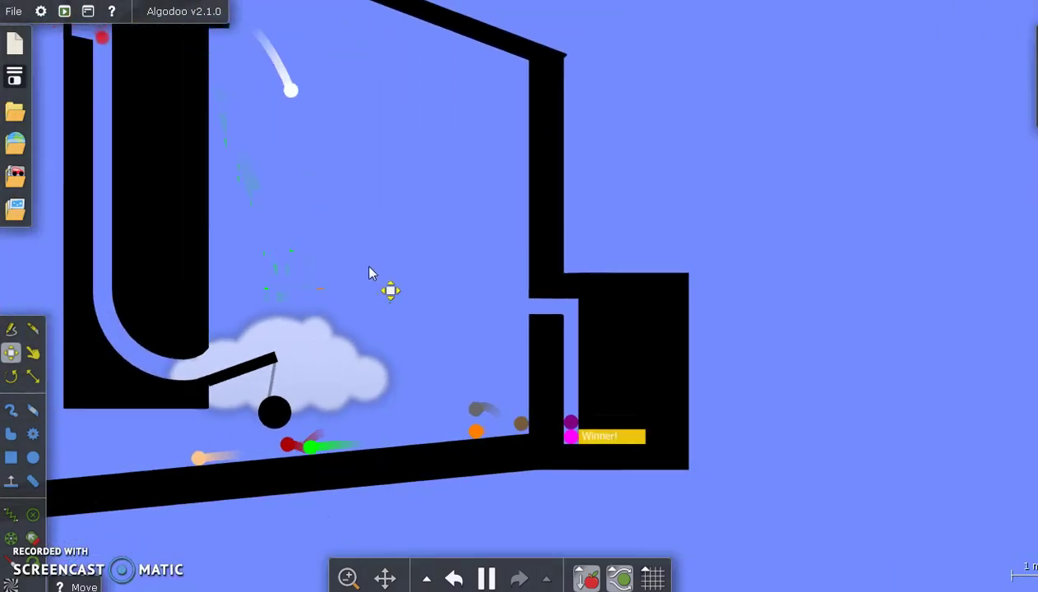
scroll(369, 273, down, 2)
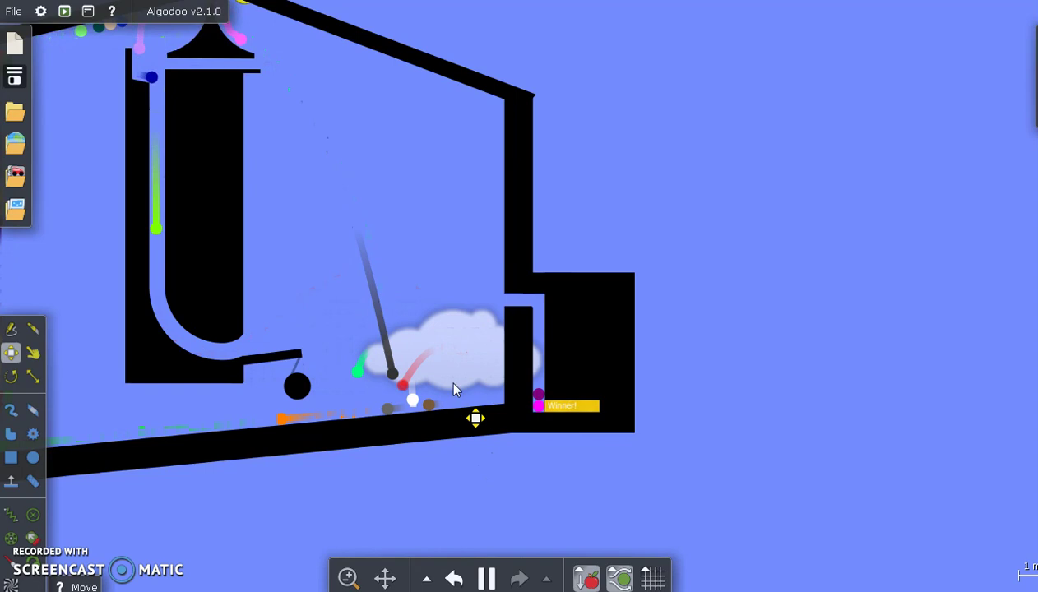
scroll(468, 452, down, 4)
scroll(542, 378, up, 3)
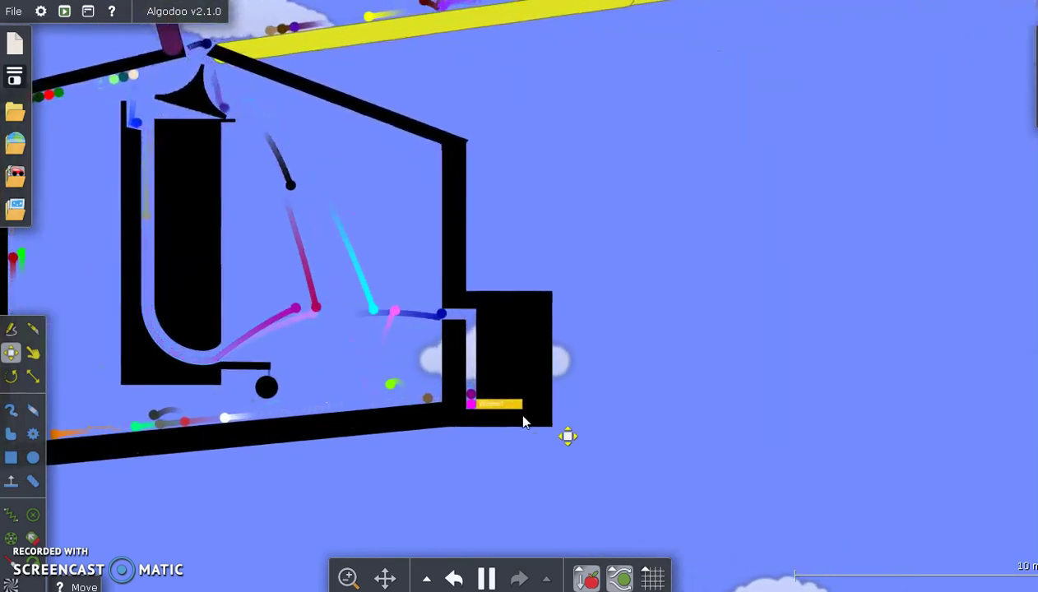
scroll(448, 340, up, 5)
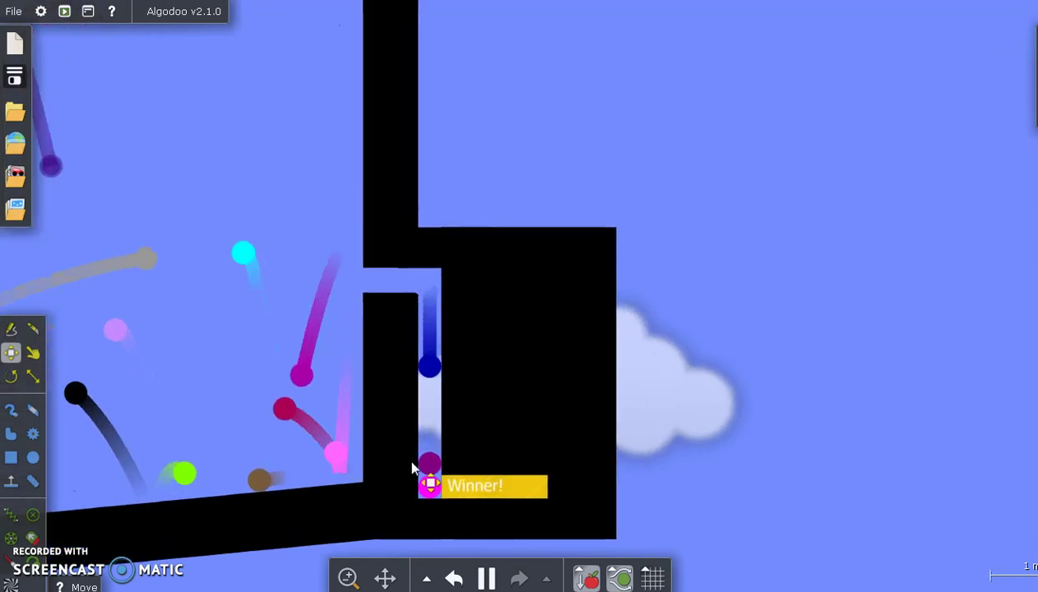
scroll(436, 416, up, 2)
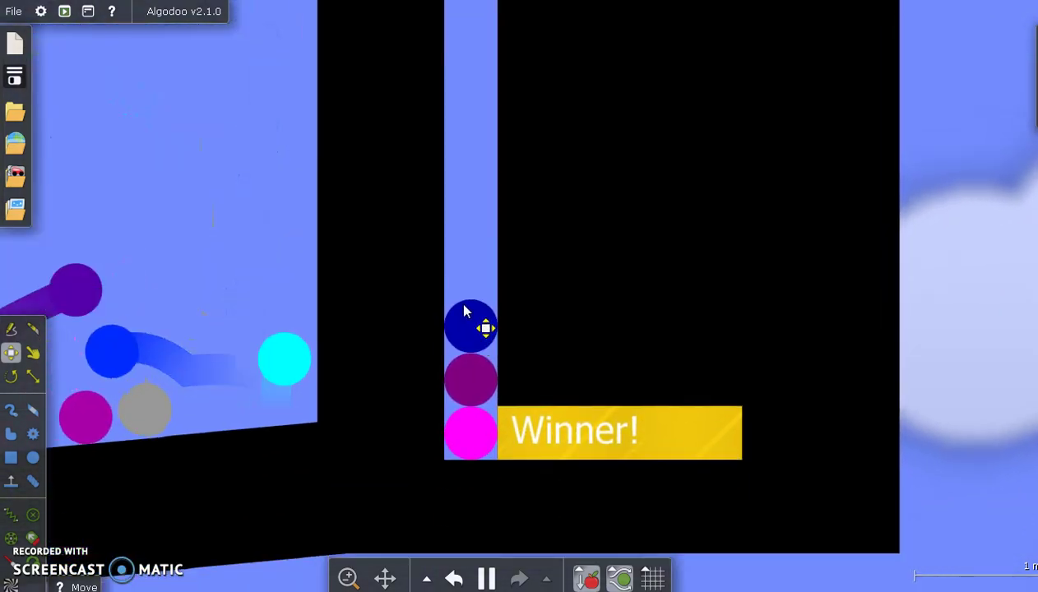
scroll(465, 392, up, 3)
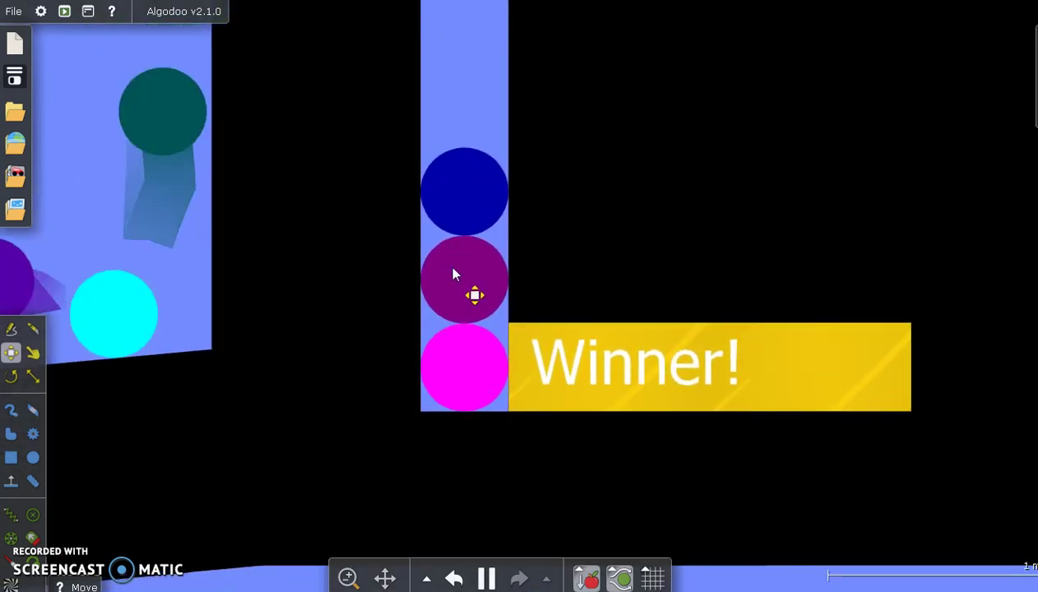
scroll(463, 327, up, 1)
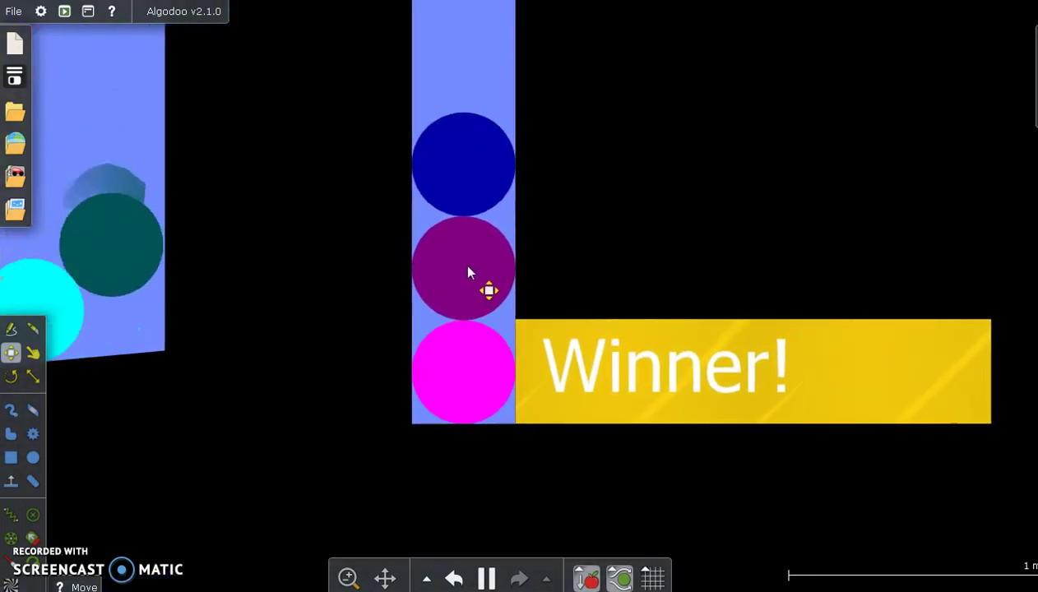